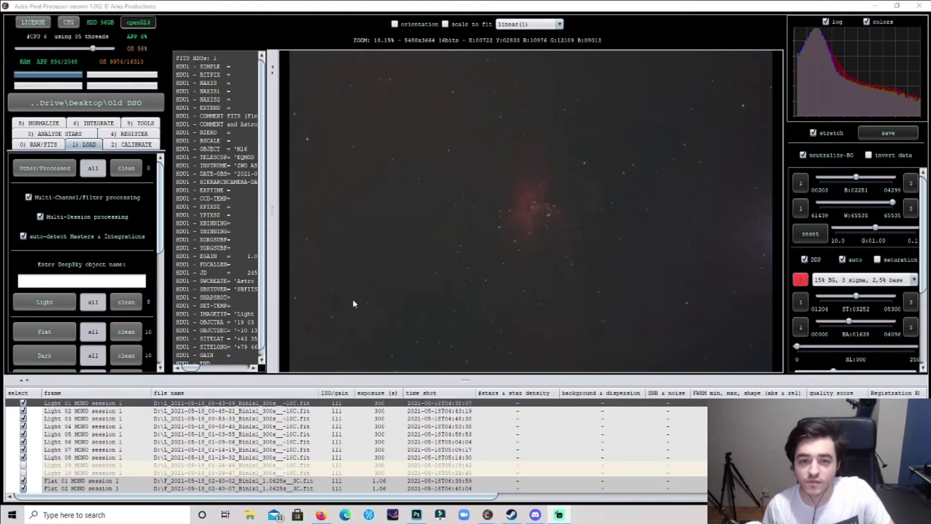
# Step: Examine the nebula in the first light frame and review the loaded light, flat and dark frames
pyautogui.scroll(1, 507, 251)
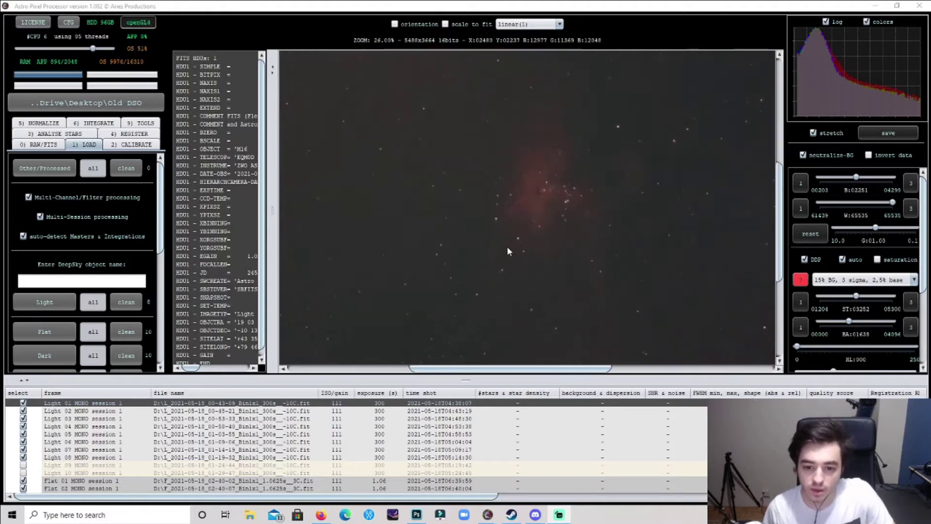
pyautogui.scroll(-1, 507, 250)
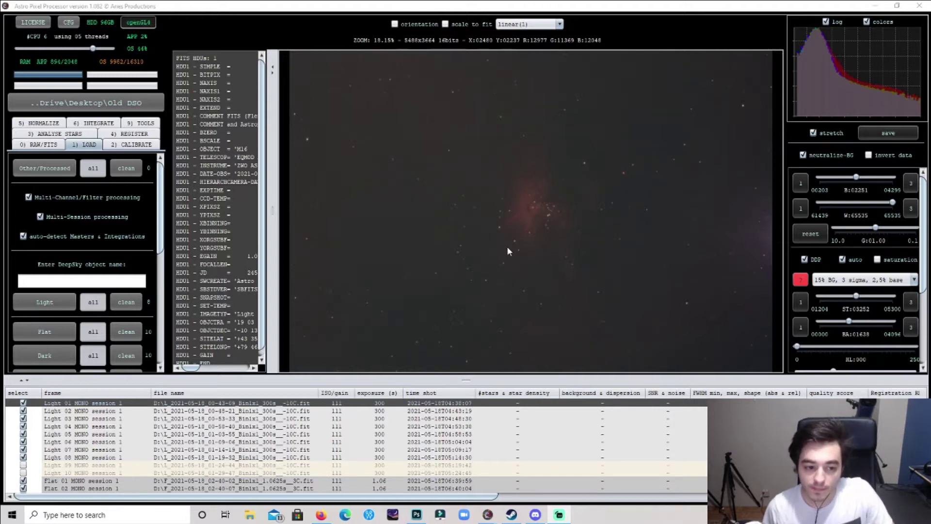
pyautogui.scroll(1, 522, 207)
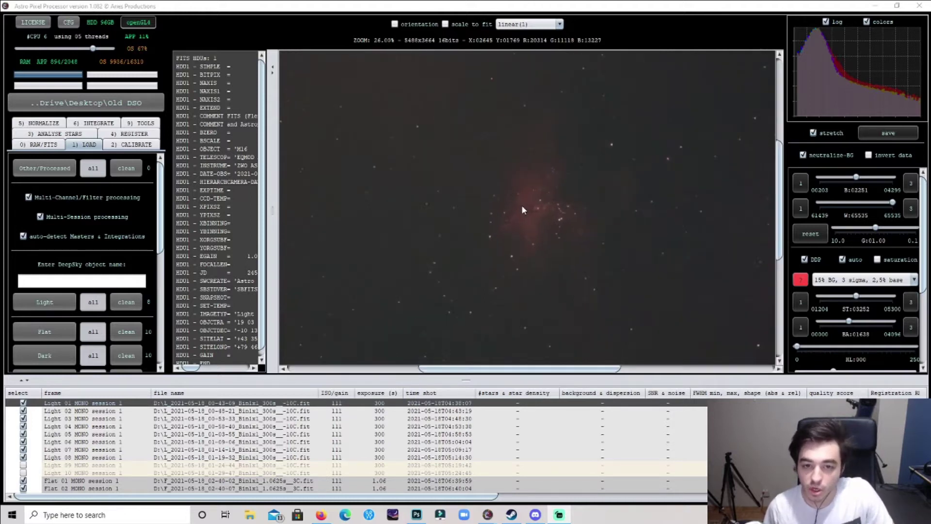
pyautogui.scroll(-1, 522, 210)
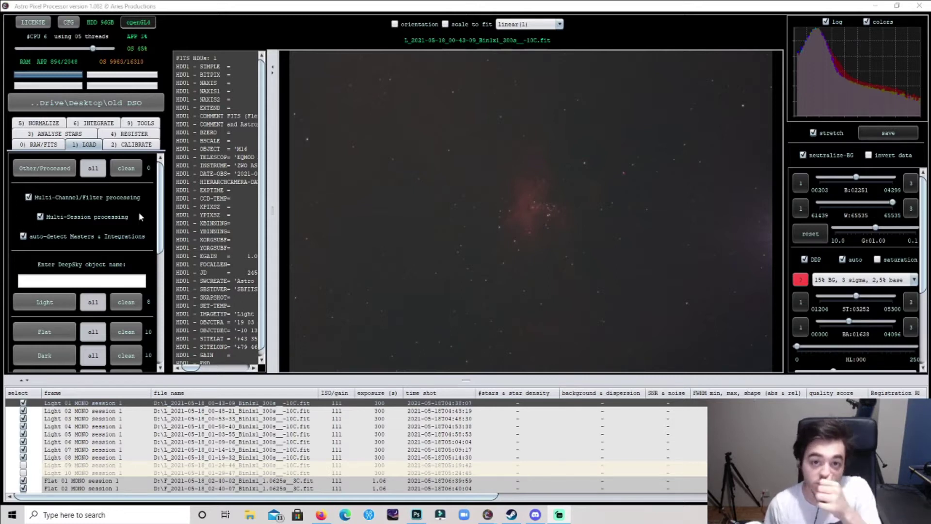
pyautogui.scroll(-6, 249, 472)
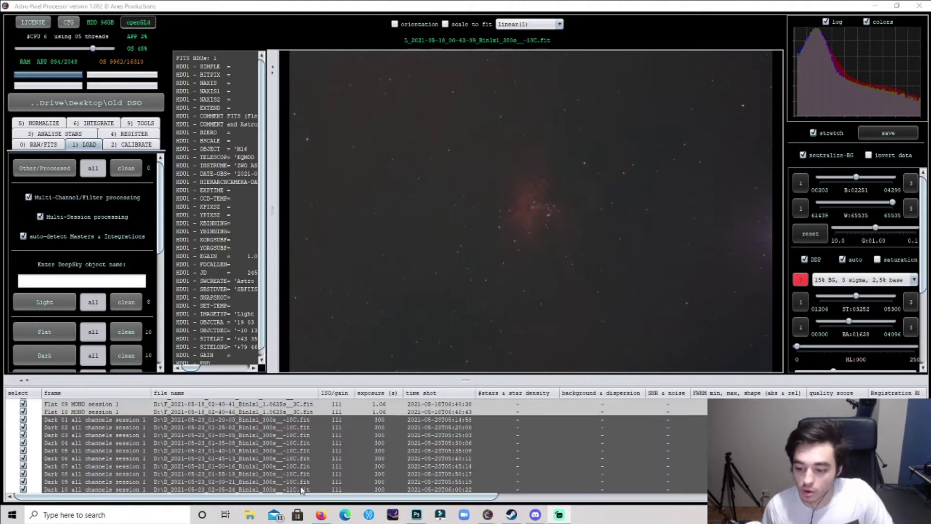
pyautogui.scroll(6, 292, 465)
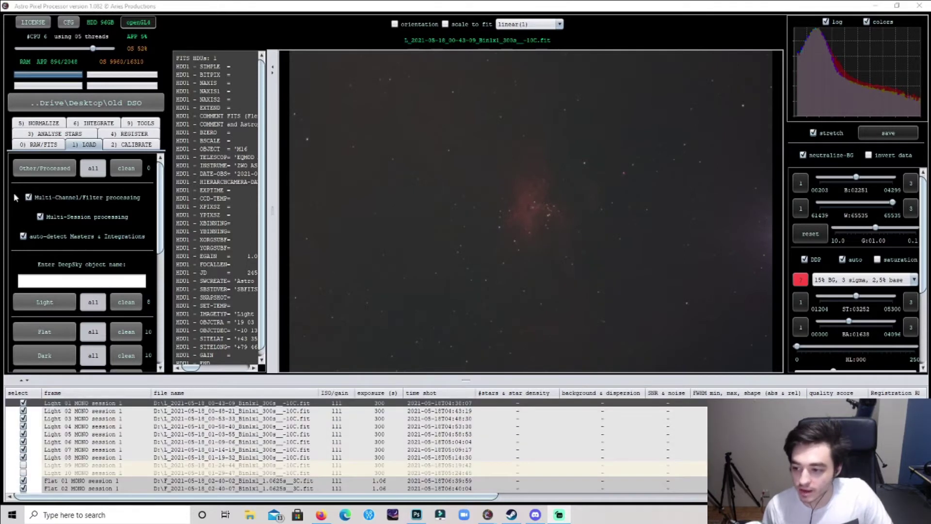
# Step: Choose RGGB as the Bayer color filter array pattern in the RAW/FITS settings
pyautogui.click(39, 145)
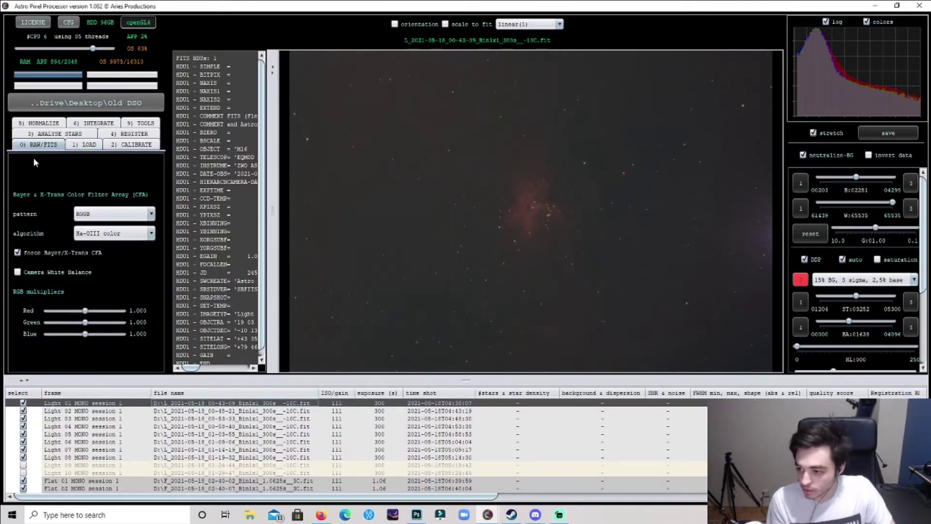
pyautogui.click(99, 216)
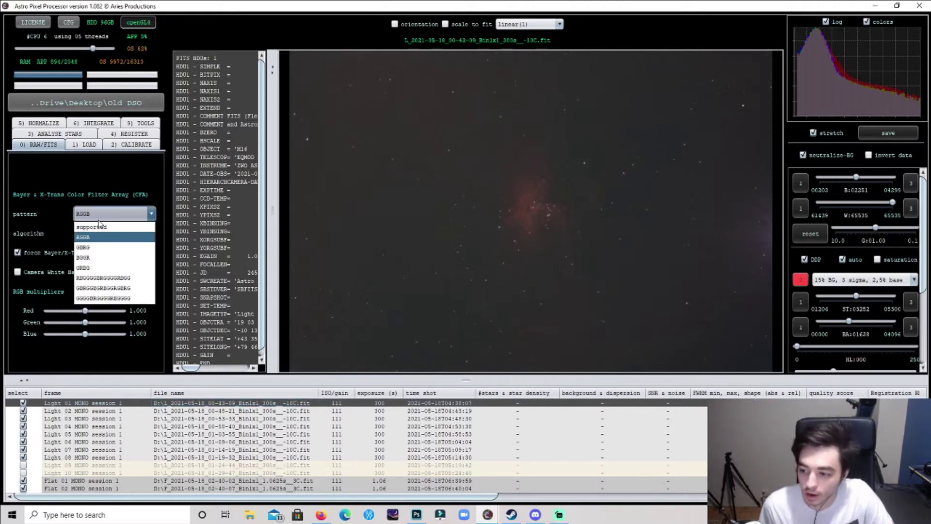
pyautogui.click(95, 237)
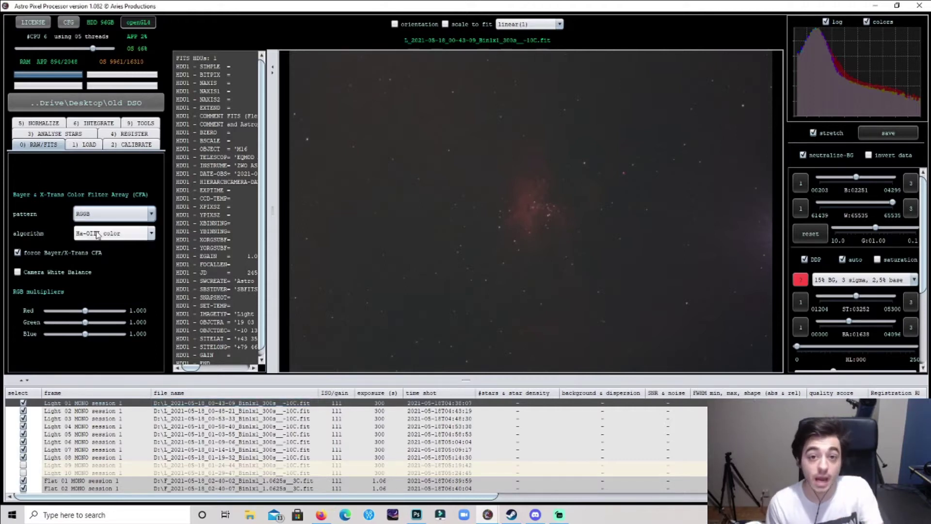
pyautogui.moveTo(97, 234)
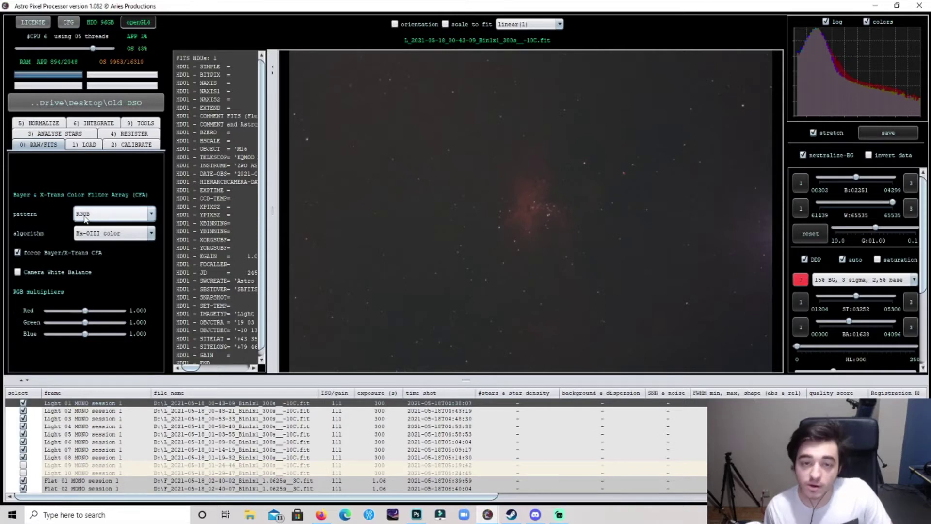
pyautogui.moveTo(85, 218)
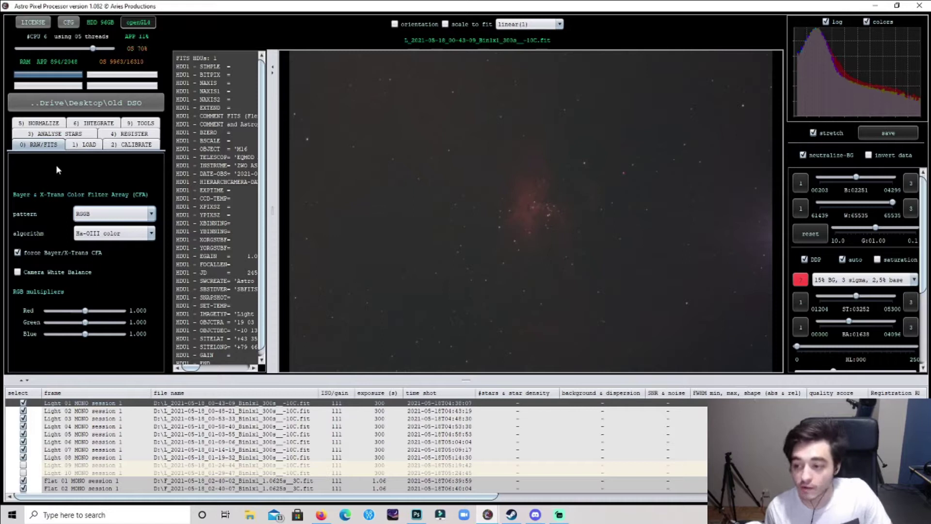
# Step: Integrate the loaded frames with interpolation mode at scale 1.0, naming the astronomical object M16
pyautogui.click(84, 145)
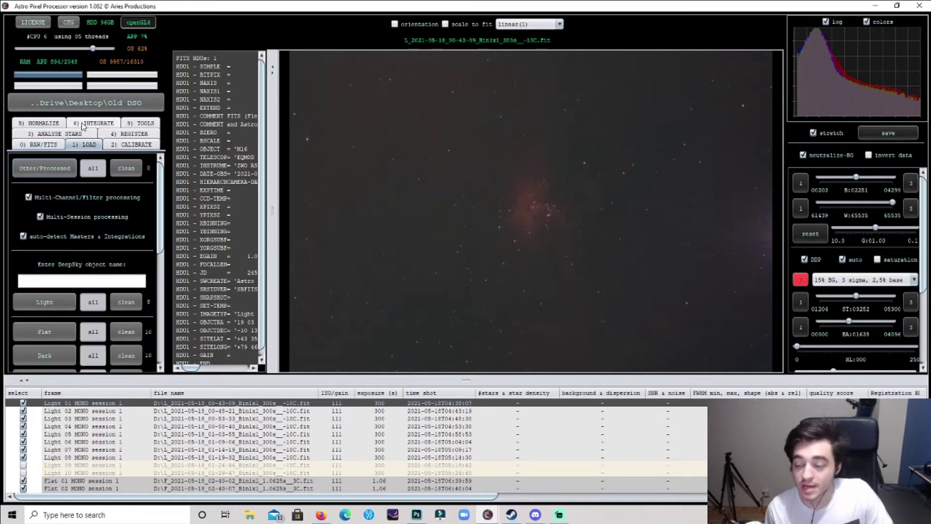
pyautogui.click(84, 126)
pyautogui.scroll(-10, 94, 242)
pyautogui.scroll(-8, 93, 242)
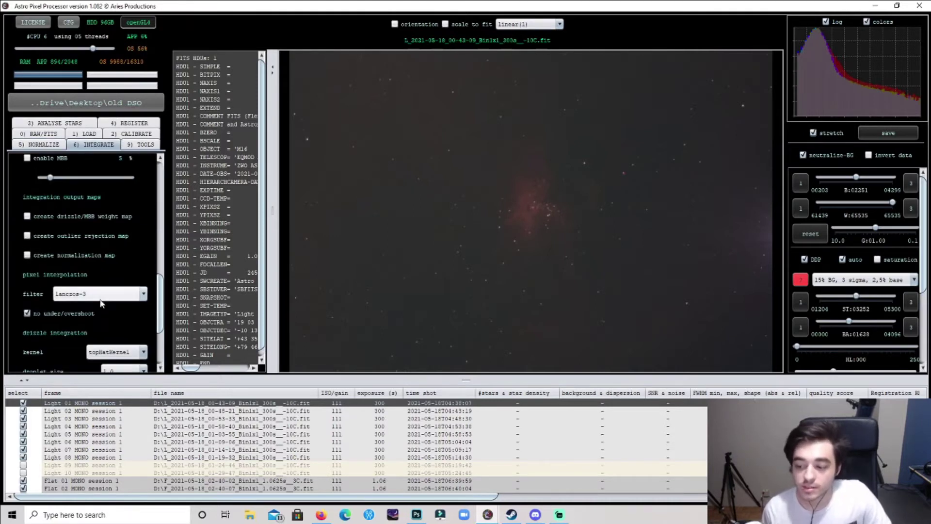
pyautogui.click(96, 348)
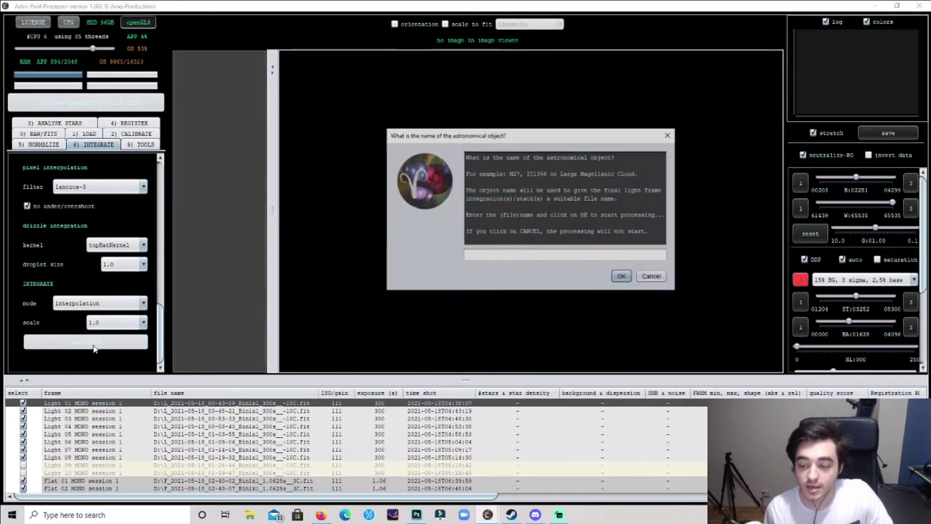
pyautogui.click(563, 256)
pyautogui.write('M16')
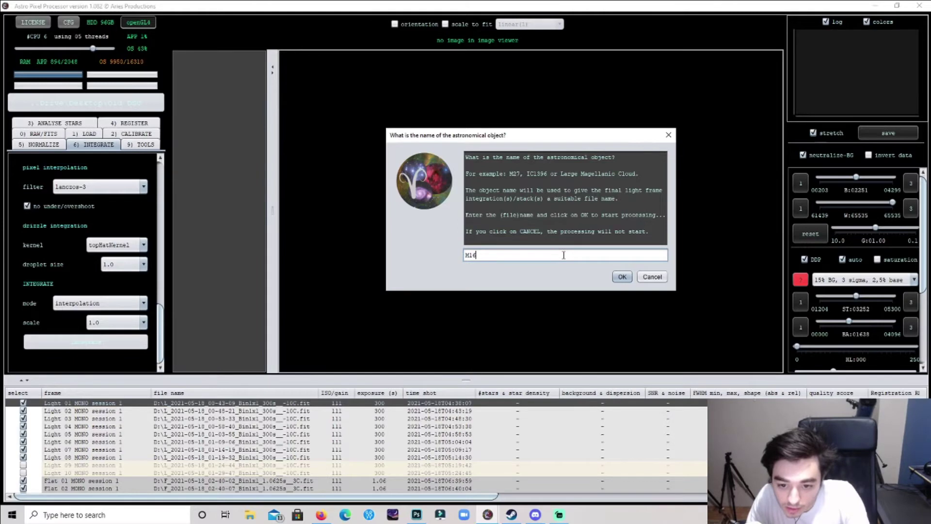
pyautogui.click(622, 276)
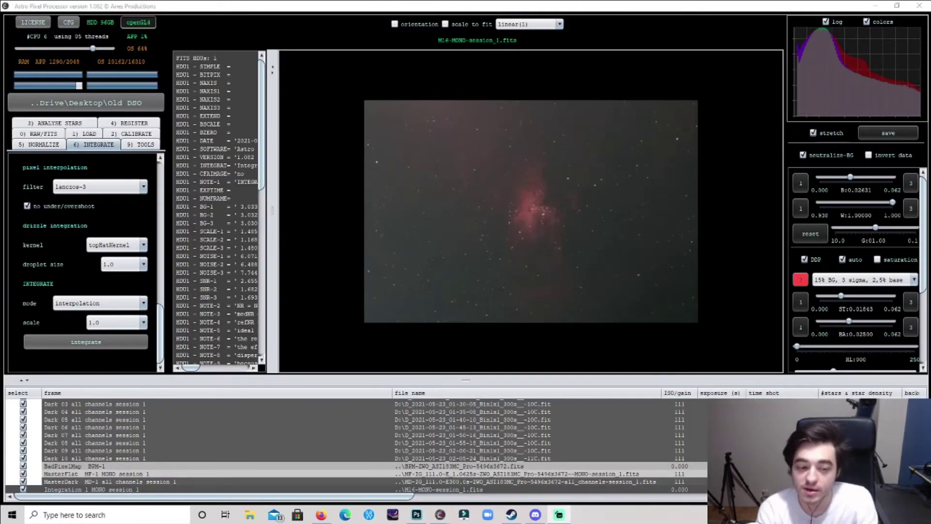
# Step: Examine the nebula and background of the color M16 integration, and review the processed light frames in the file list
pyautogui.scroll(1, 531, 241)
pyautogui.scroll(-1, 531, 242)
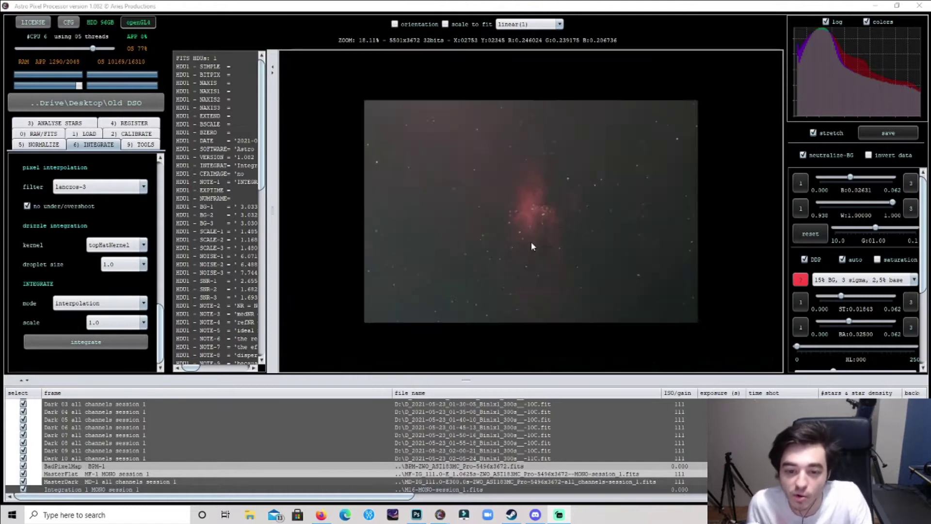
pyautogui.scroll(1, 531, 242)
pyautogui.scroll(-1, 531, 241)
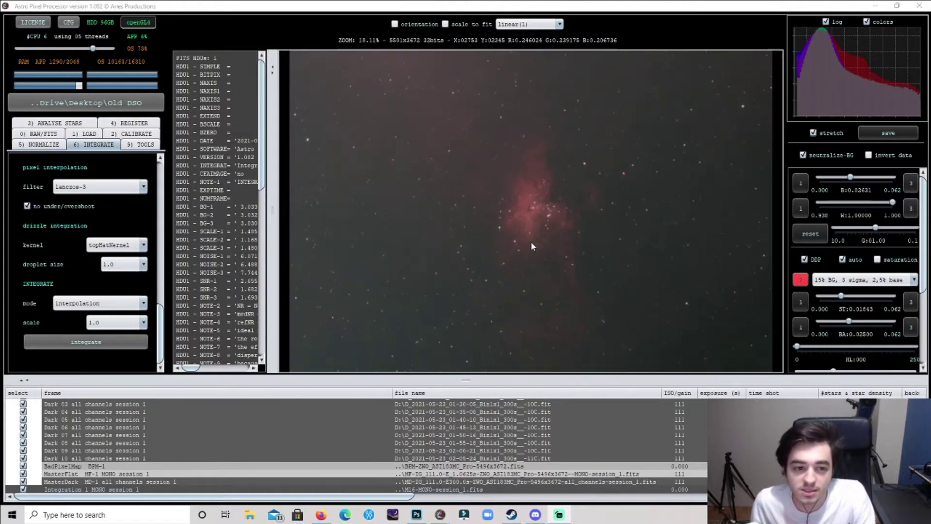
pyautogui.scroll(-1, 531, 246)
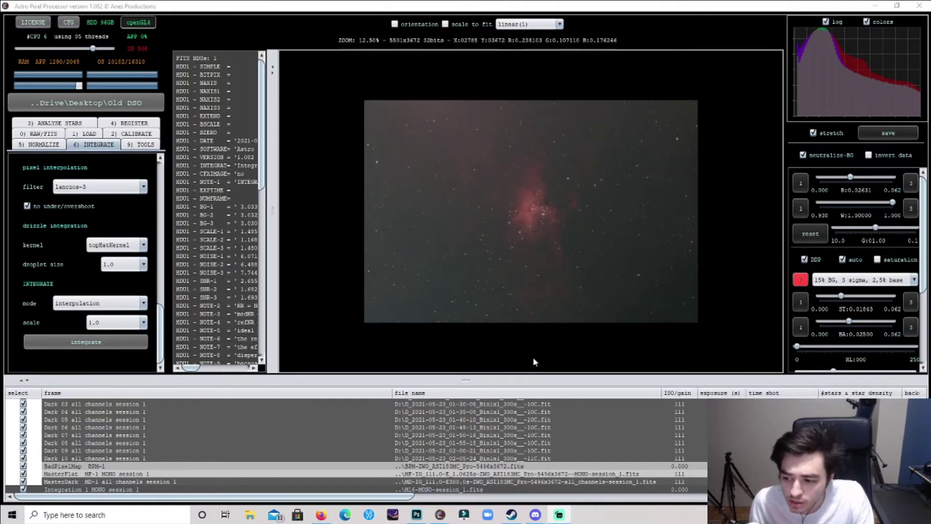
pyautogui.scroll(5, 391, 428)
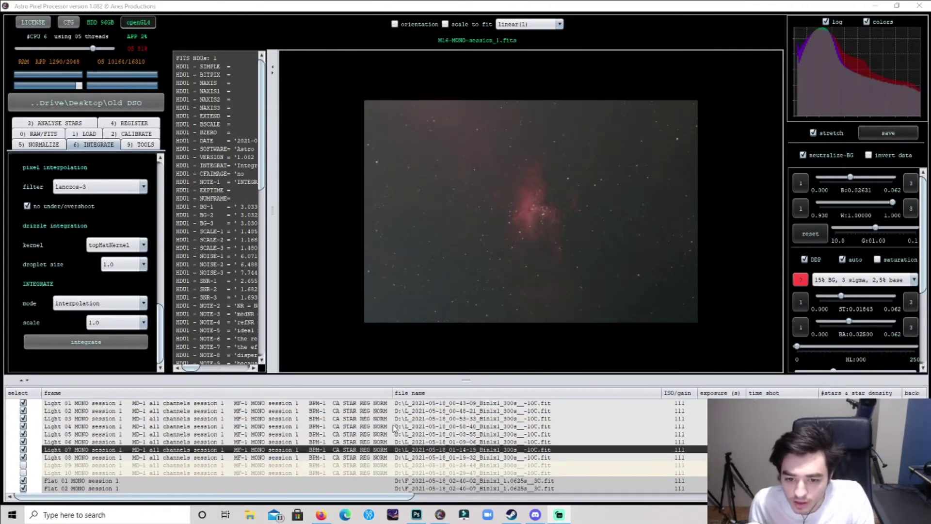
pyautogui.scroll(1, 517, 194)
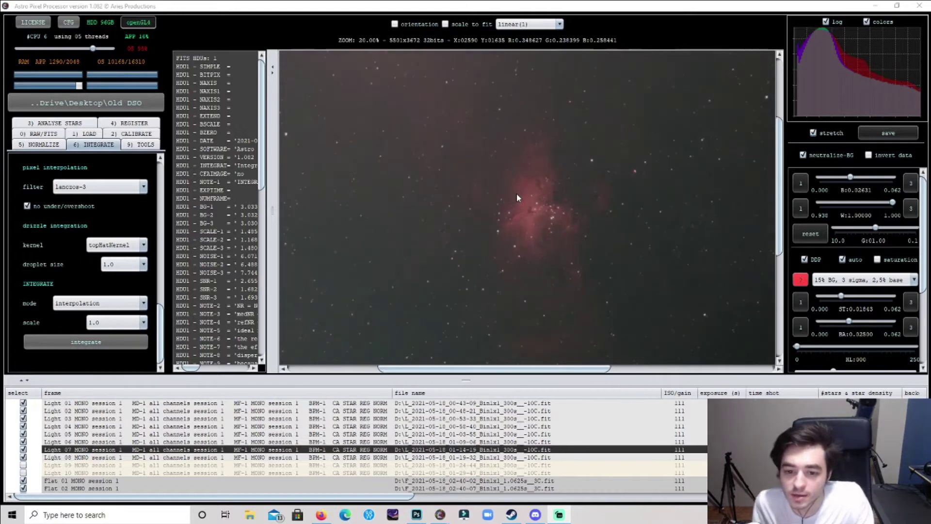
pyautogui.scroll(-1, 517, 193)
pyautogui.scroll(3, 555, 287)
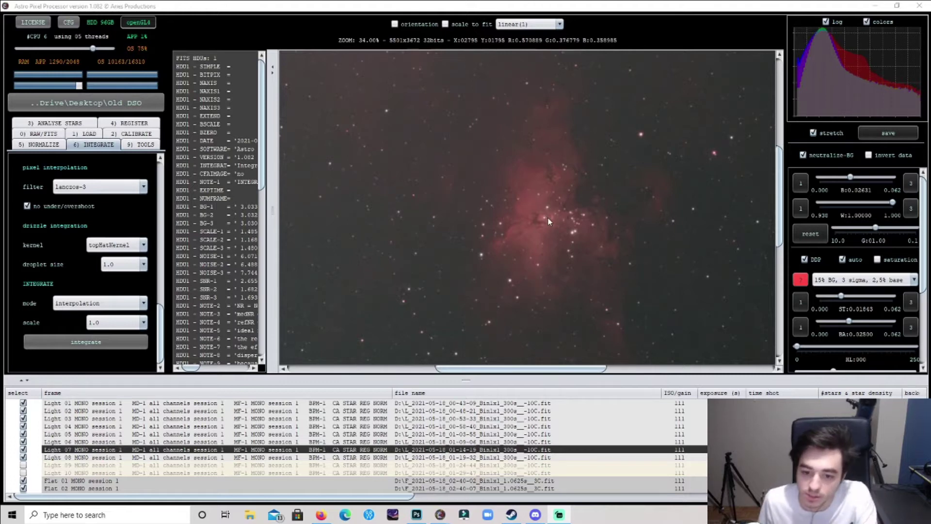
pyautogui.scroll(-2, 545, 218)
pyautogui.scroll(-1, 552, 216)
pyautogui.scroll(1, 552, 216)
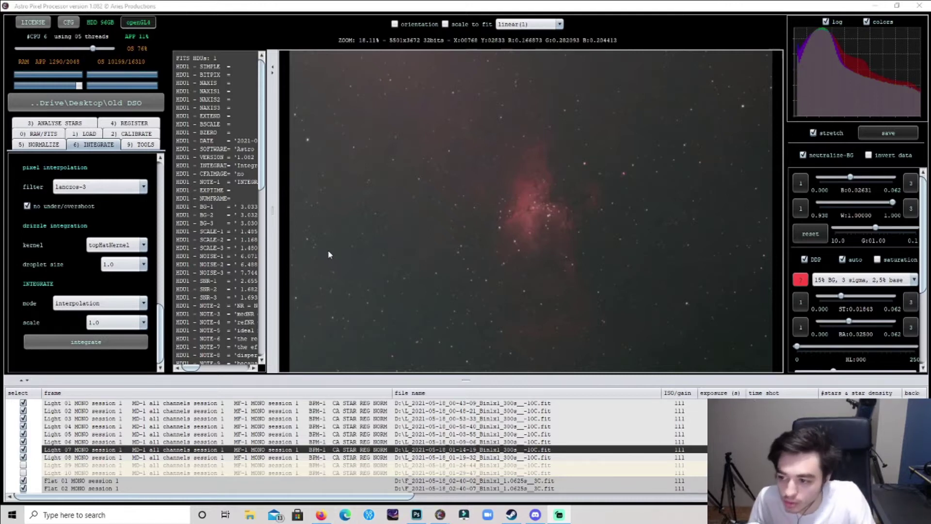
# Step: Set the debayer algorithm to Ha-OIII extract Ha and agree to re-normalize all data
pyautogui.click(37, 133)
pyautogui.click(89, 234)
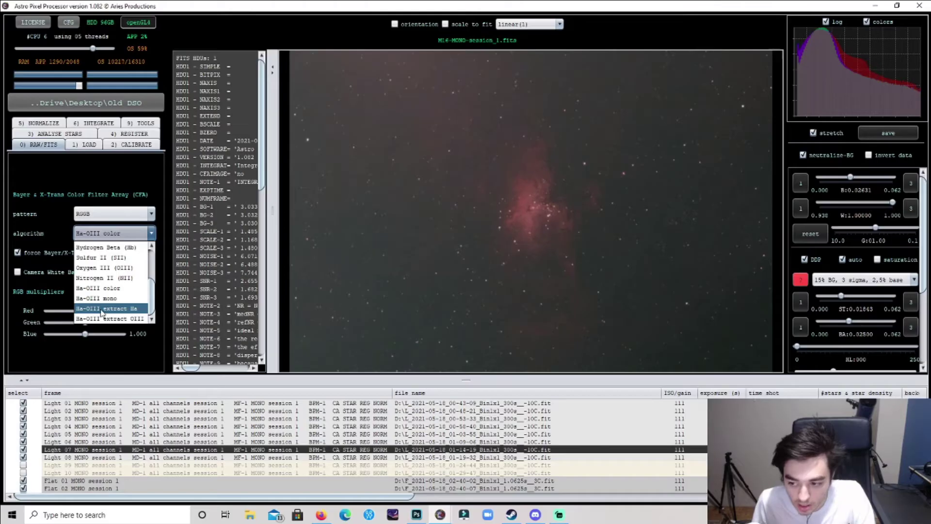
pyautogui.click(359, 373)
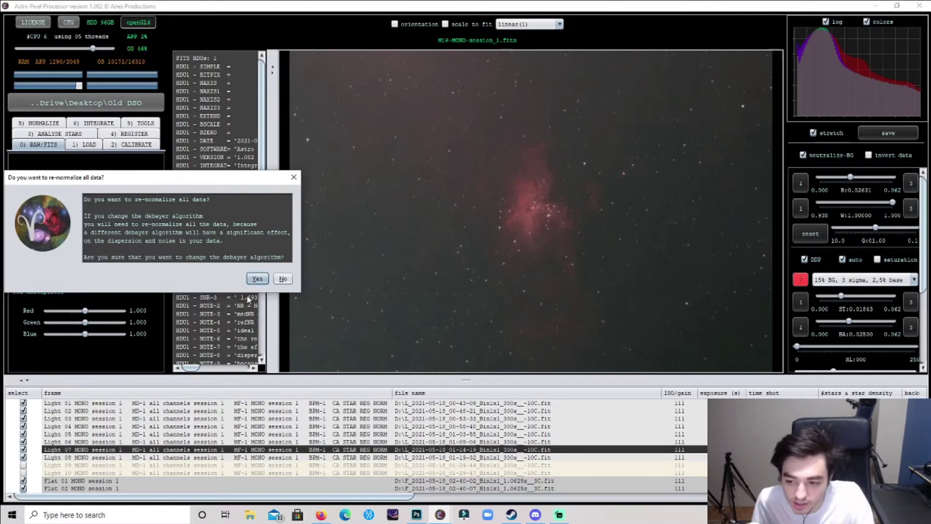
pyautogui.click(256, 279)
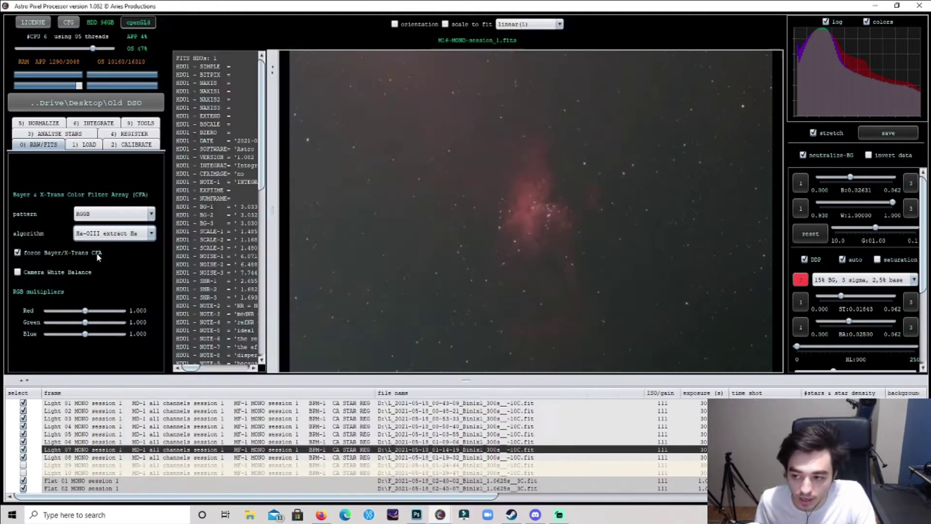
# Step: Integrate the frames again for the hydrogen-alpha signal, naming the astronomical object M16_Ha
pyautogui.moveTo(43, 194)
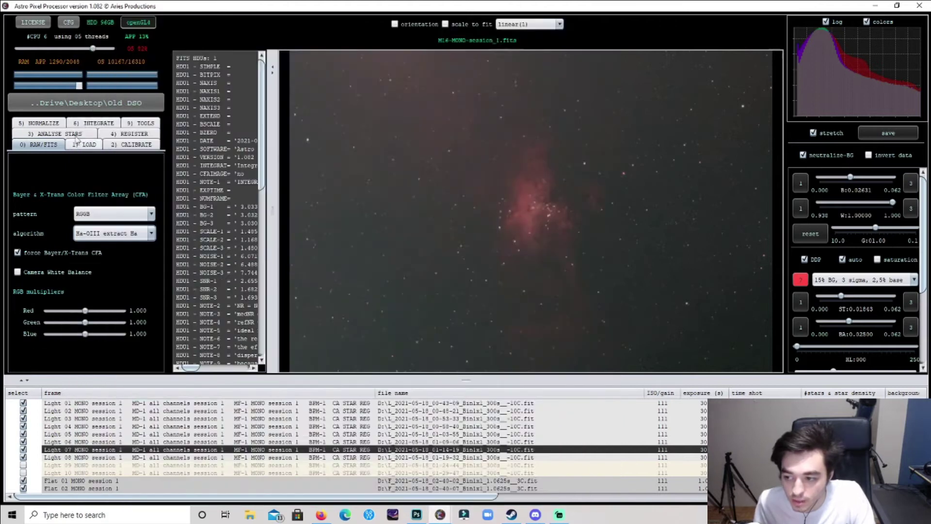
pyautogui.click(94, 125)
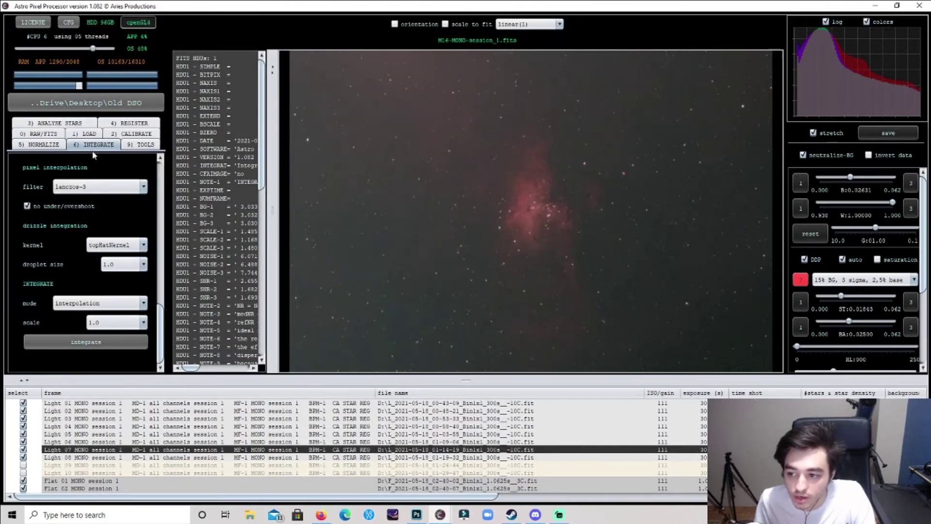
pyautogui.click(92, 345)
pyautogui.click(557, 256)
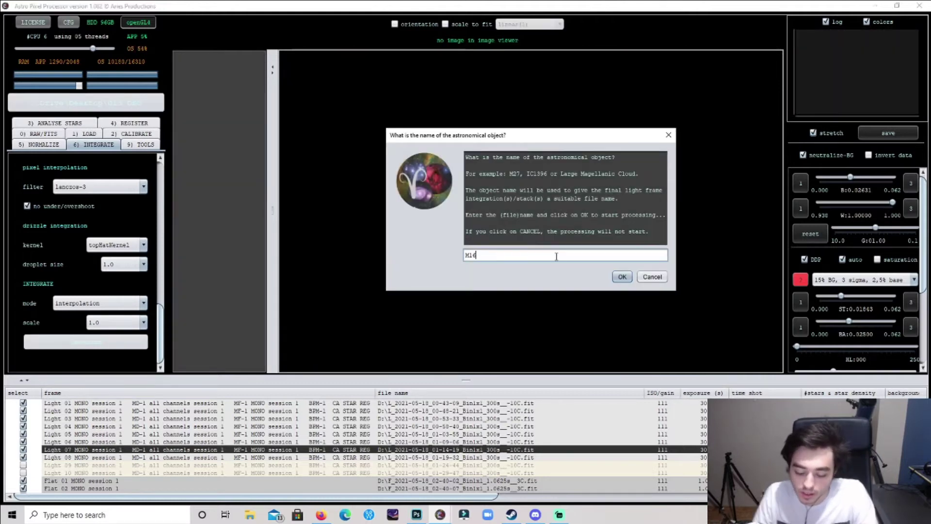
pyautogui.write('_Ha')
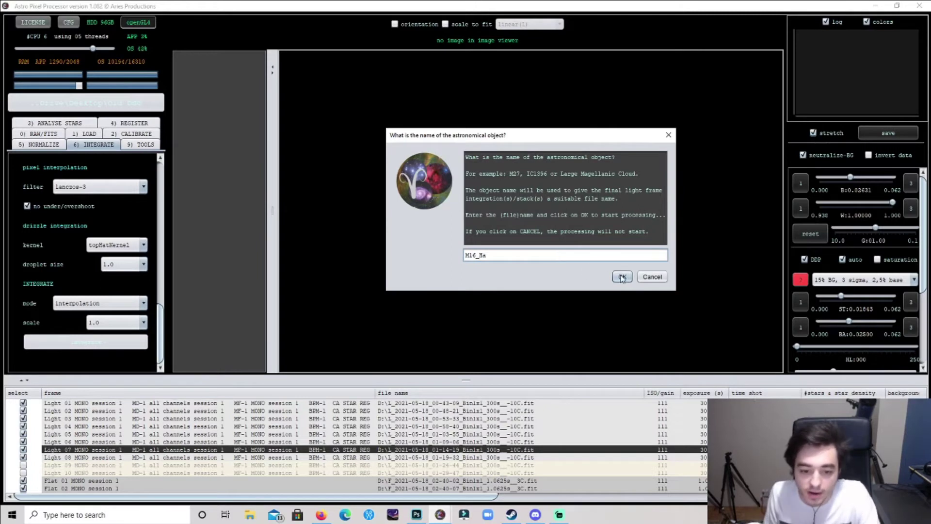
pyautogui.click(623, 278)
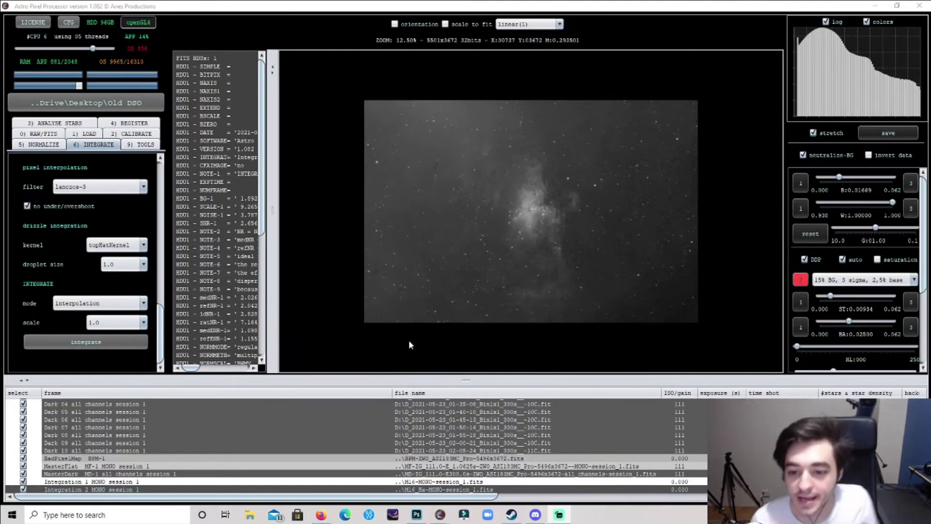
# Step: Examine the nebula detail and overall field of the monochrome hydrogen-alpha integration
pyautogui.scroll(2, 541, 233)
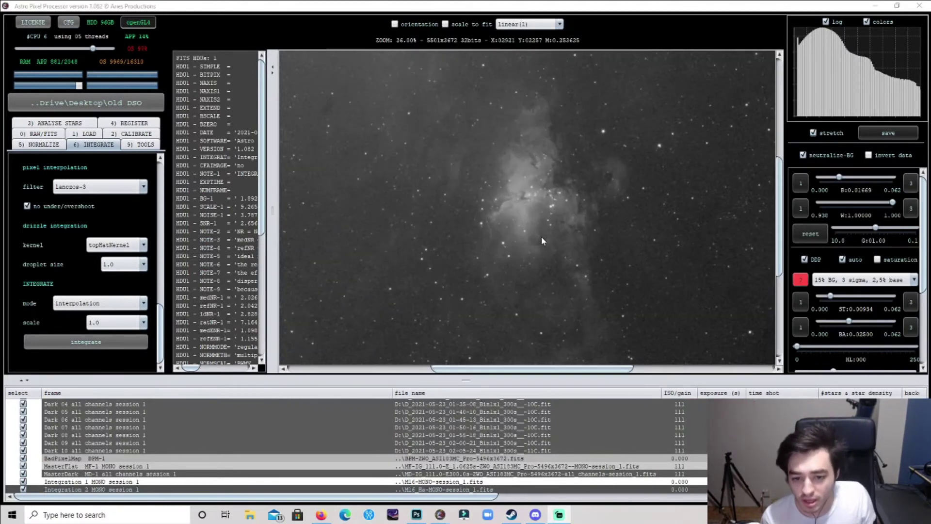
pyautogui.scroll(-3, 548, 255)
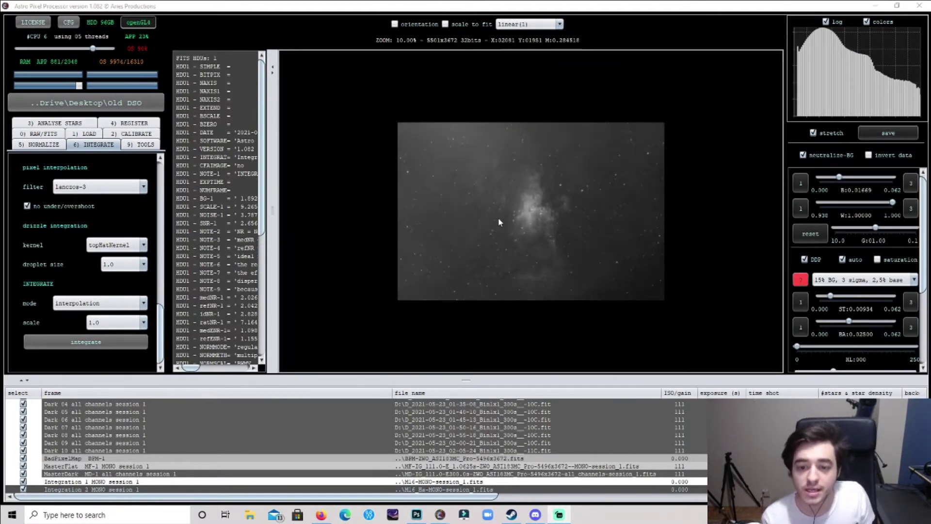
pyautogui.scroll(3, 499, 217)
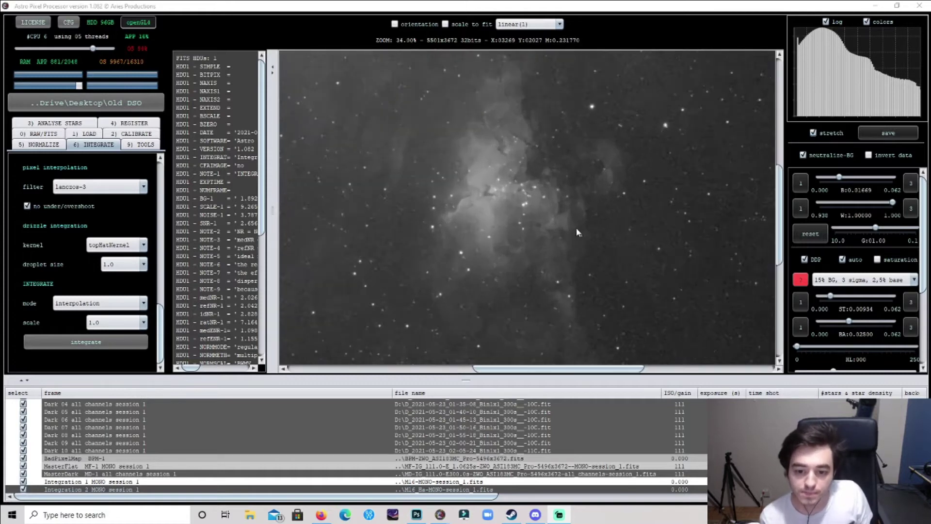
pyautogui.scroll(-3, 576, 232)
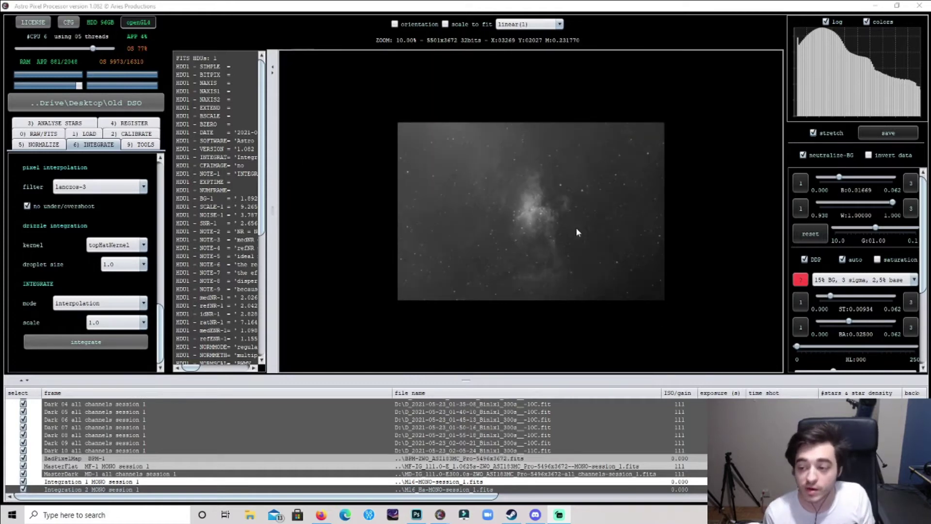
# Step: Set the debayer algorithm to Ha-OIII extract OIII and agree to re-normalize all data
pyautogui.click(34, 134)
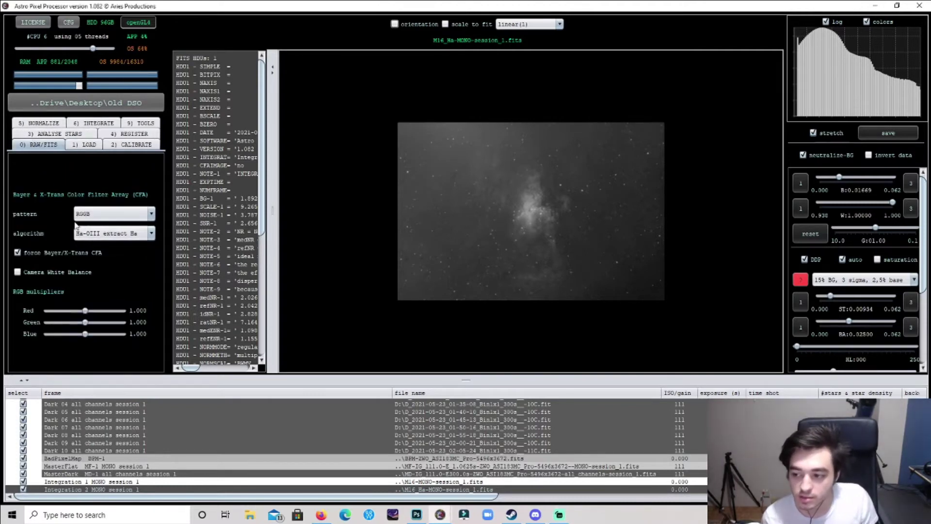
pyautogui.click(90, 234)
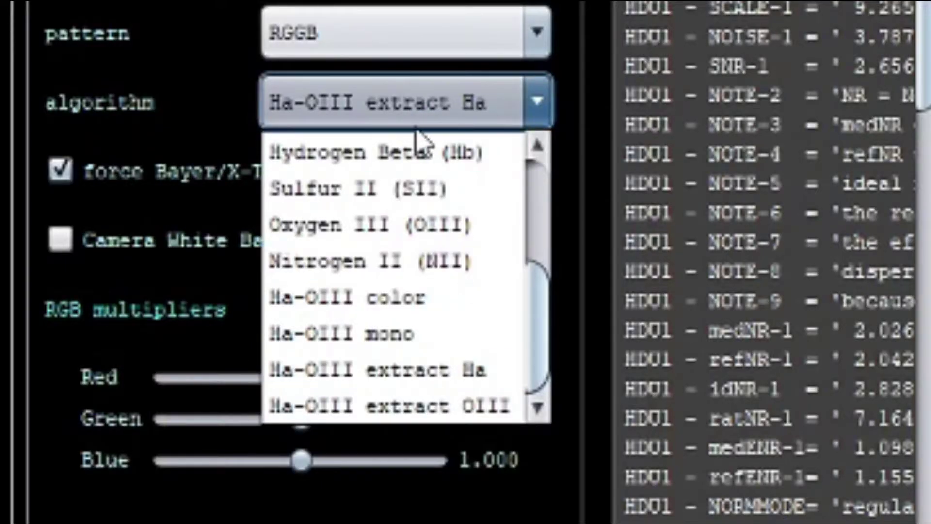
pyautogui.click(408, 414)
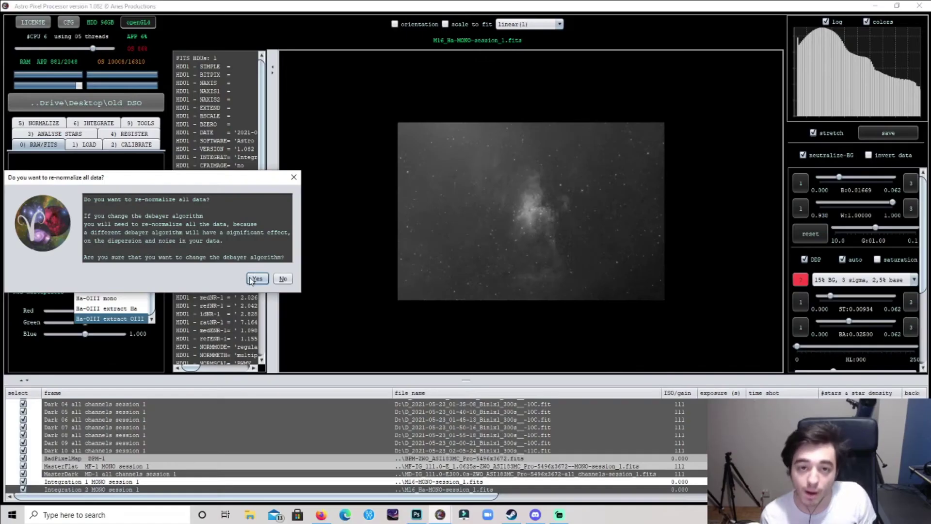
pyautogui.click(257, 279)
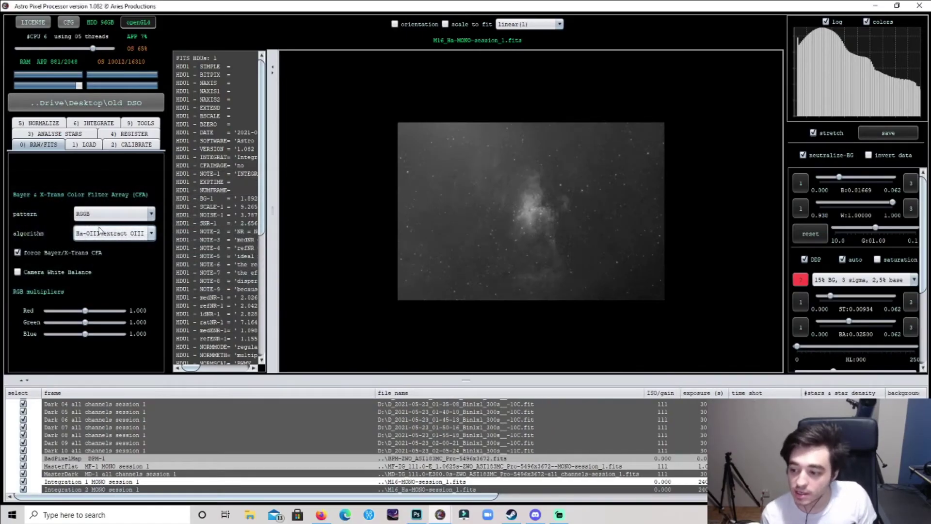
# Step: Integrate the frames for the oxygen signal, naming the astronomical object M16_OIII
pyautogui.click(92, 124)
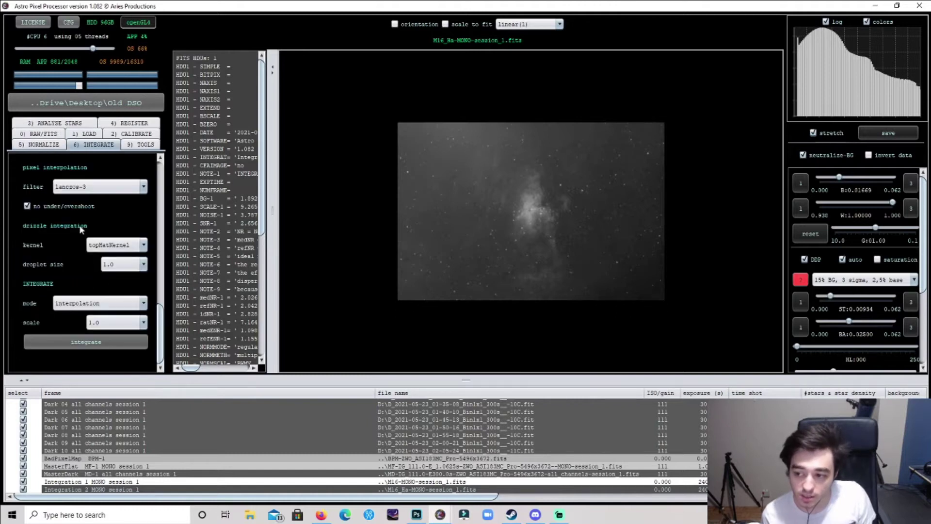
pyautogui.click(91, 343)
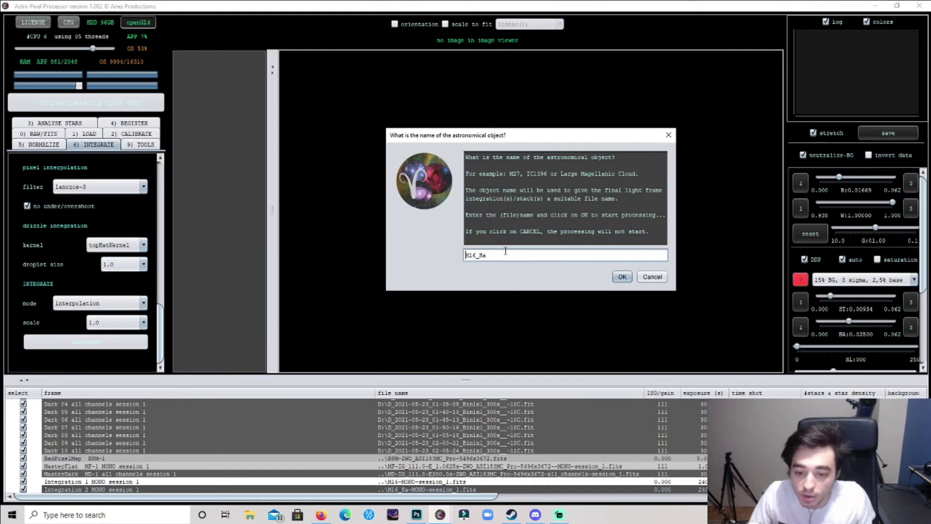
pyautogui.click(498, 256)
pyautogui.press('BackSpace')
pyautogui.press('BackSpace')
pyautogui.write('OIII')
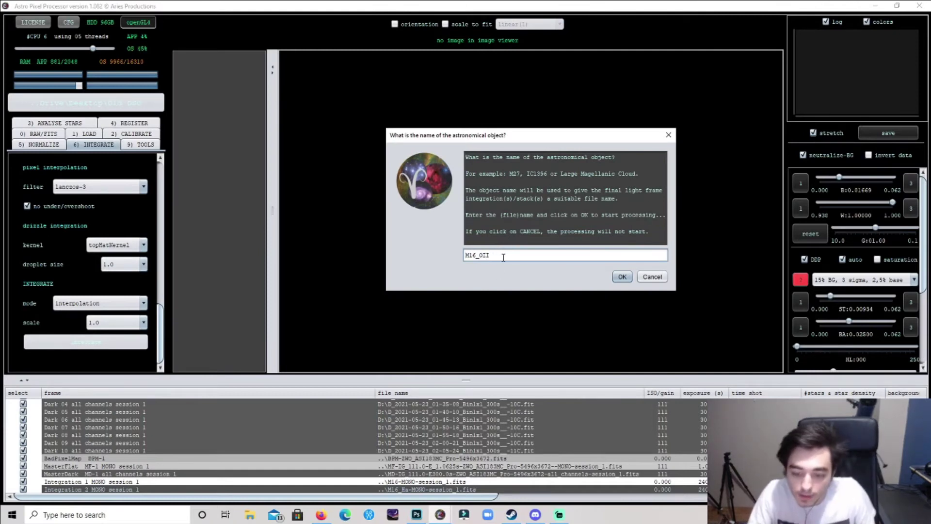
pyautogui.click(628, 276)
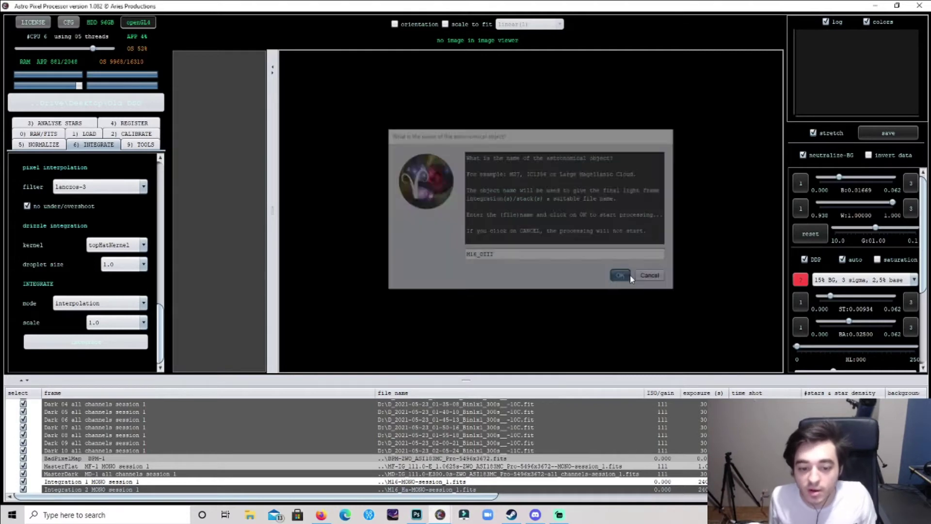
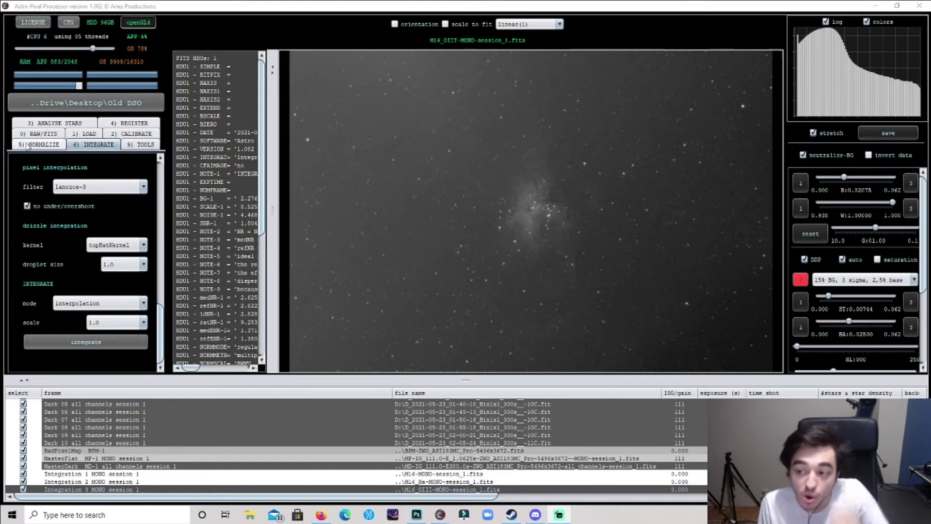
# Step: Start the combine RGB tool and choose the SHO (Hubble) 1 composite formula
pyautogui.click(128, 148)
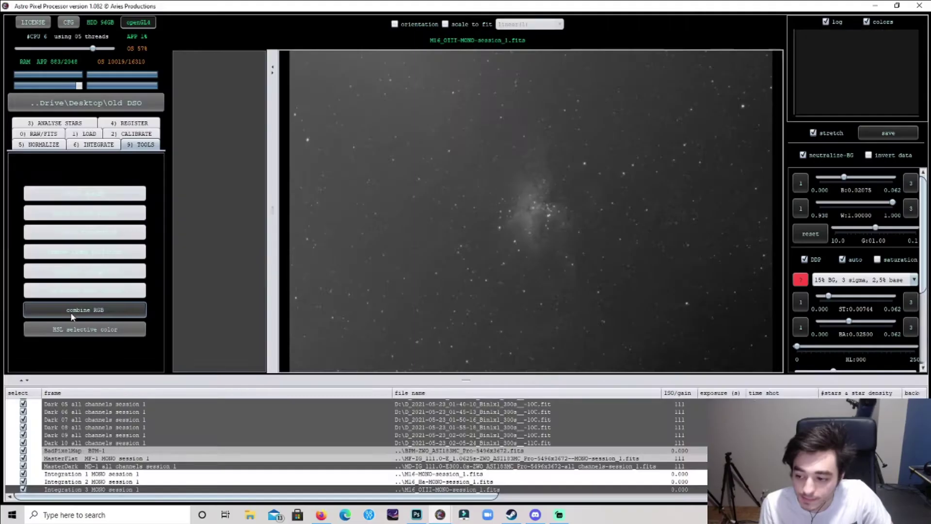
pyautogui.click(142, 425)
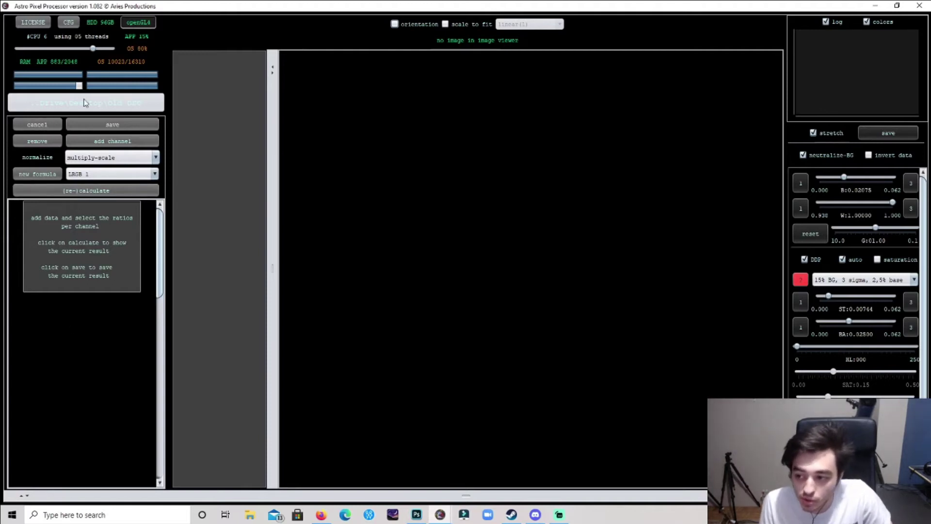
pyautogui.click(102, 173)
pyautogui.scroll(-3, 97, 226)
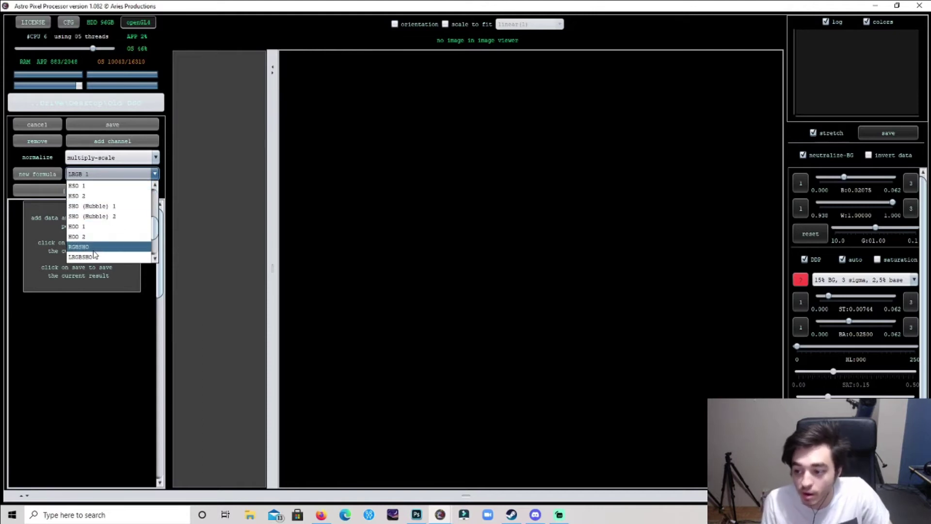
pyautogui.click(119, 207)
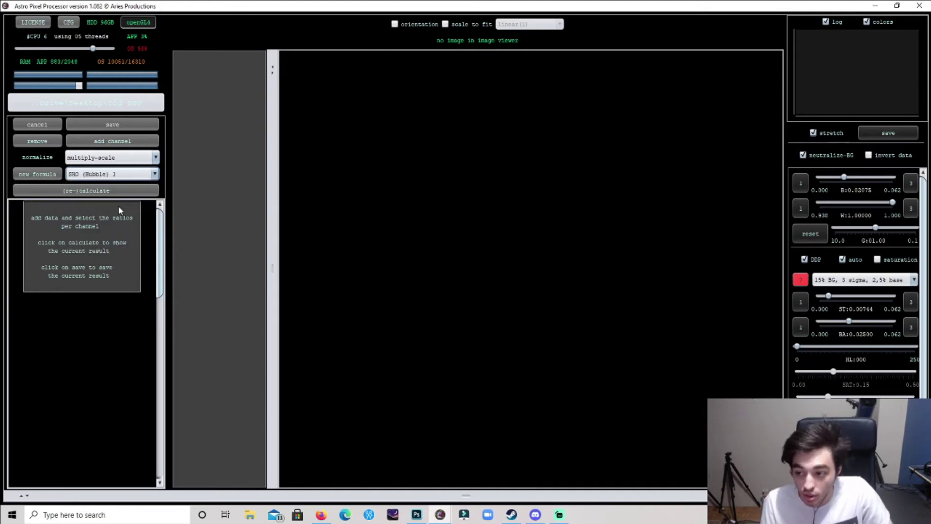
# Step: Add M16_Ha-MONO-session_1.fits and M16_OIII-MONO-session_1.fits from the Old DSO folder to the combination
pyautogui.click(116, 148)
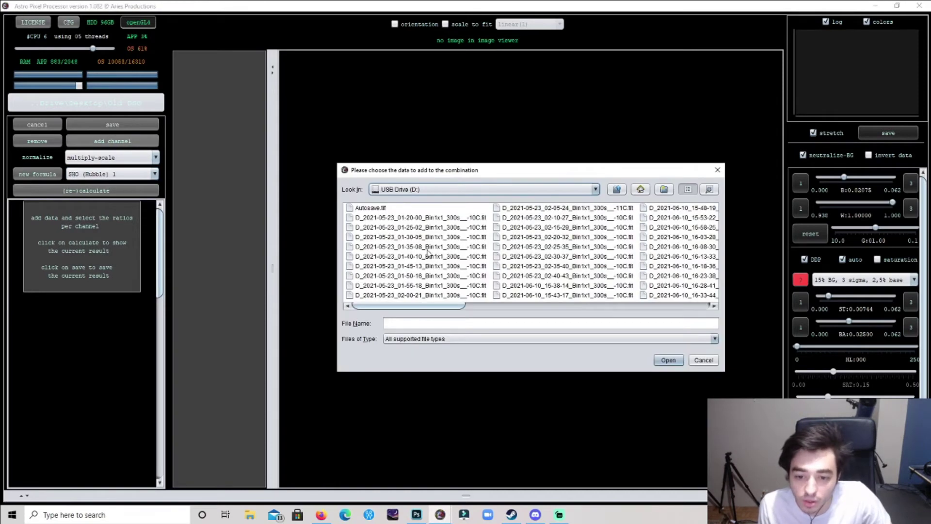
pyautogui.click(393, 189)
pyautogui.scroll(-1, 396, 230)
pyautogui.click(396, 249)
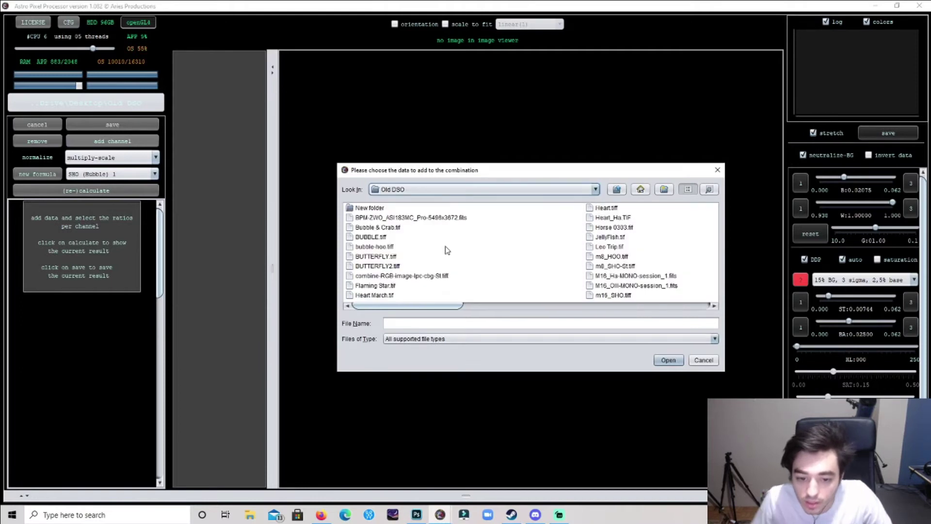
pyautogui.click(638, 276)
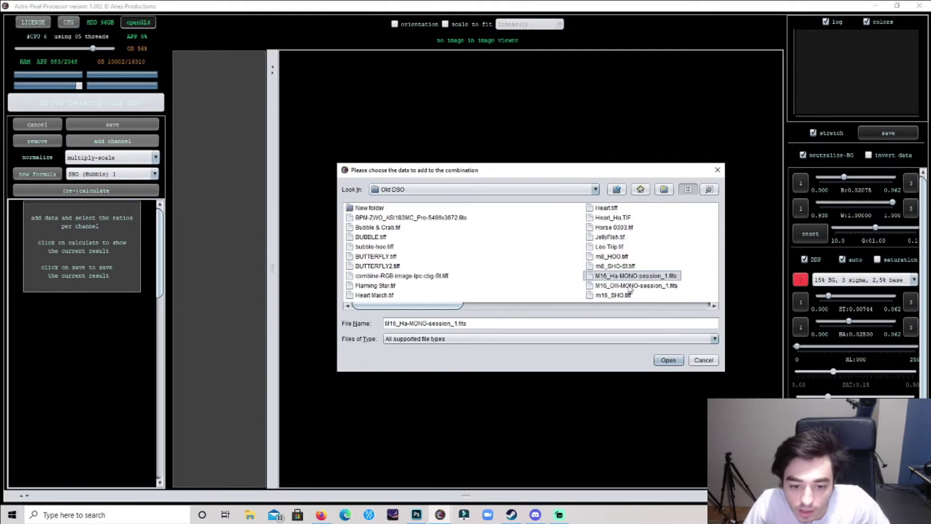
pyautogui.keyDown('ctrl'); pyautogui.click(630, 286); pyautogui.keyUp('ctrl')
pyautogui.click(669, 360)
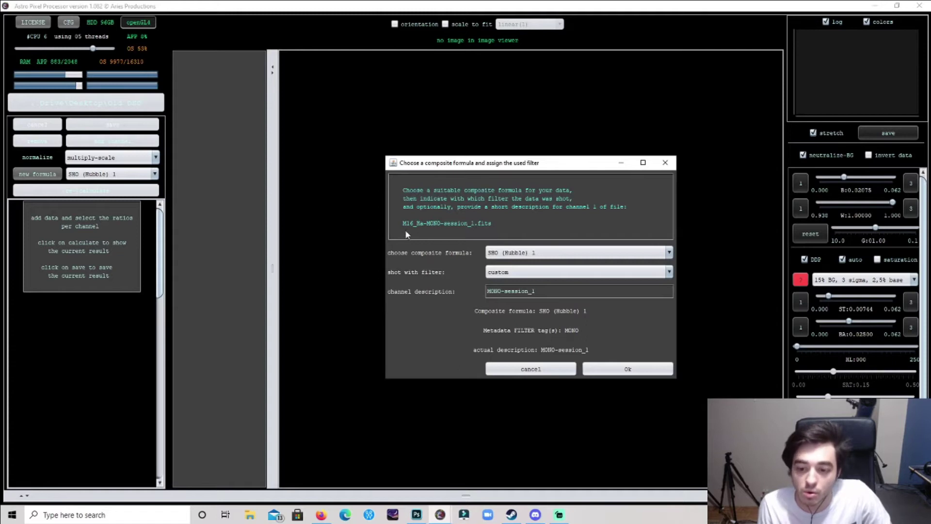
# Step: Assign the Hydrogen alpha filter to the M16_Ha file and the Oxygen III filter to the M16_OIII file
pyautogui.click(494, 273)
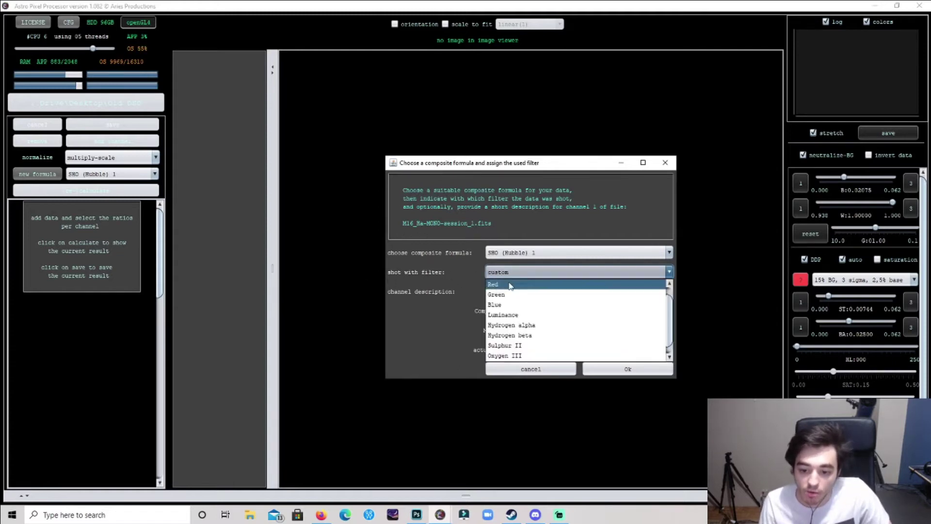
pyautogui.click(530, 326)
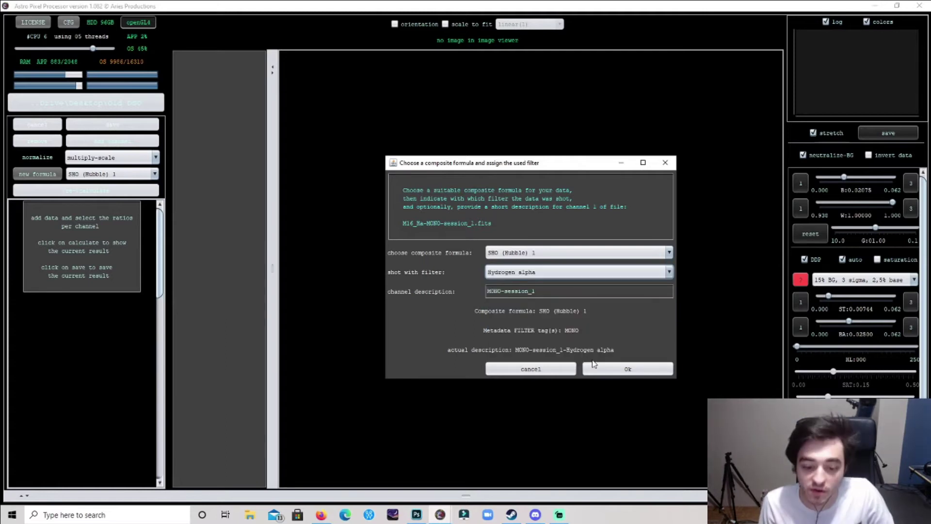
pyautogui.click(604, 370)
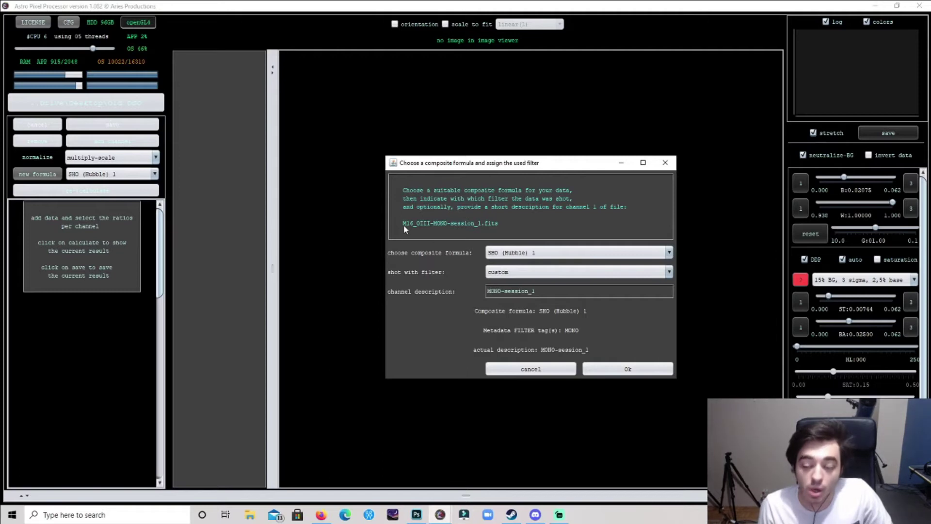
pyautogui.click(565, 273)
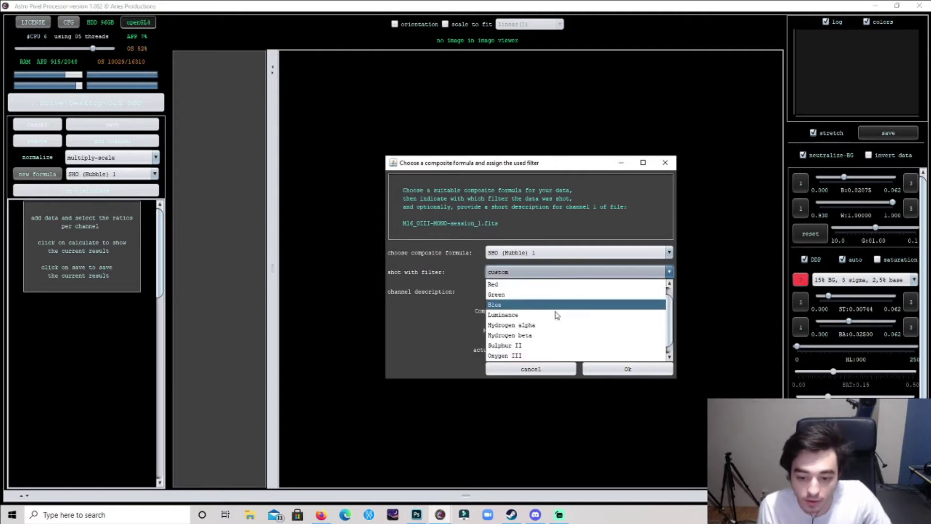
pyautogui.click(537, 356)
pyautogui.click(628, 369)
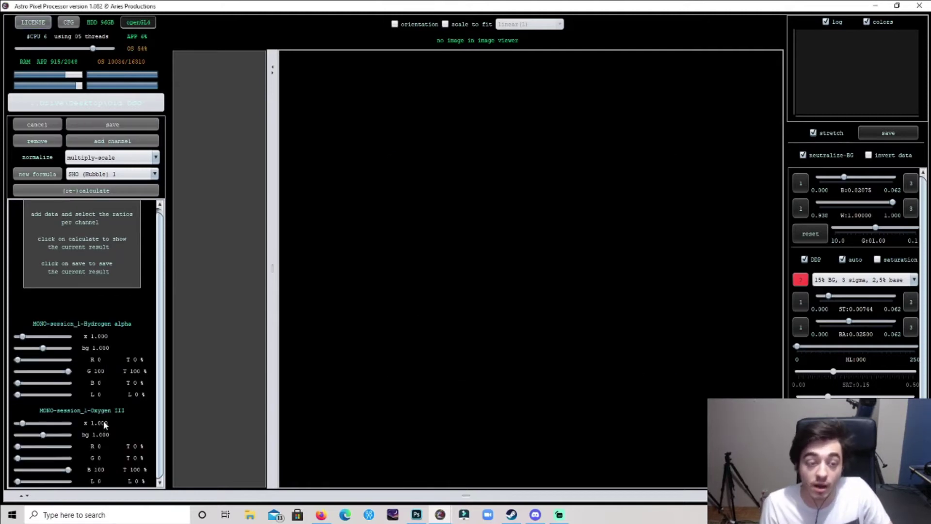
# Step: Add M16_OIII-MONO-session_1.fits a second time as a channel with the Sulphur II filter
pyautogui.click(112, 140)
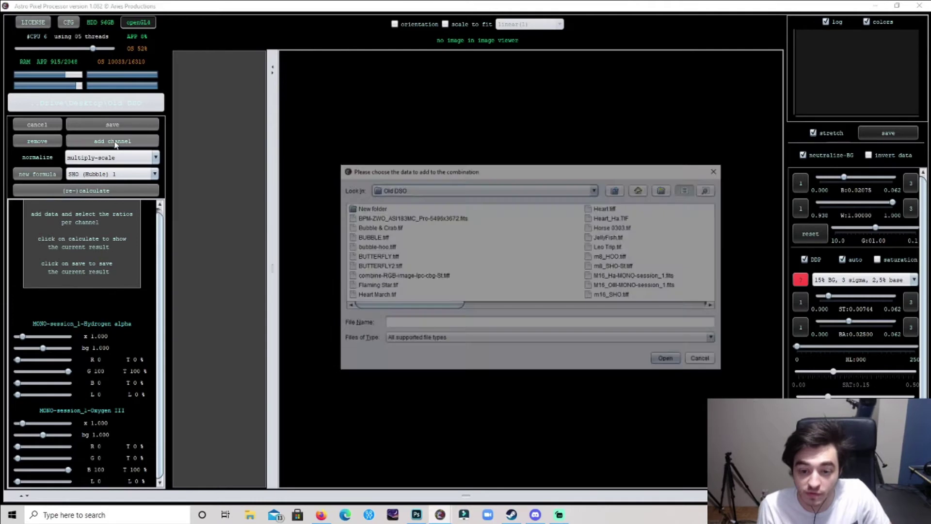
pyautogui.click(638, 286)
pyautogui.click(668, 360)
pyautogui.click(511, 268)
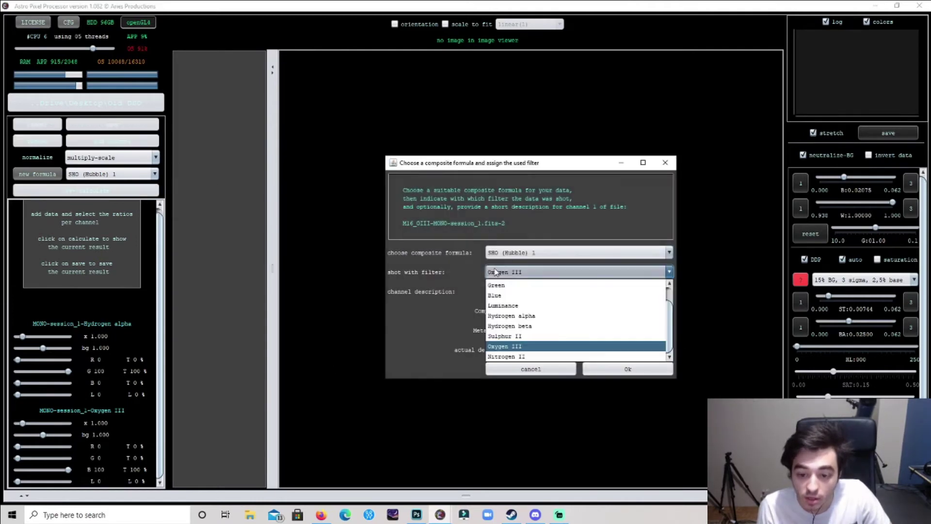
pyautogui.click(518, 340)
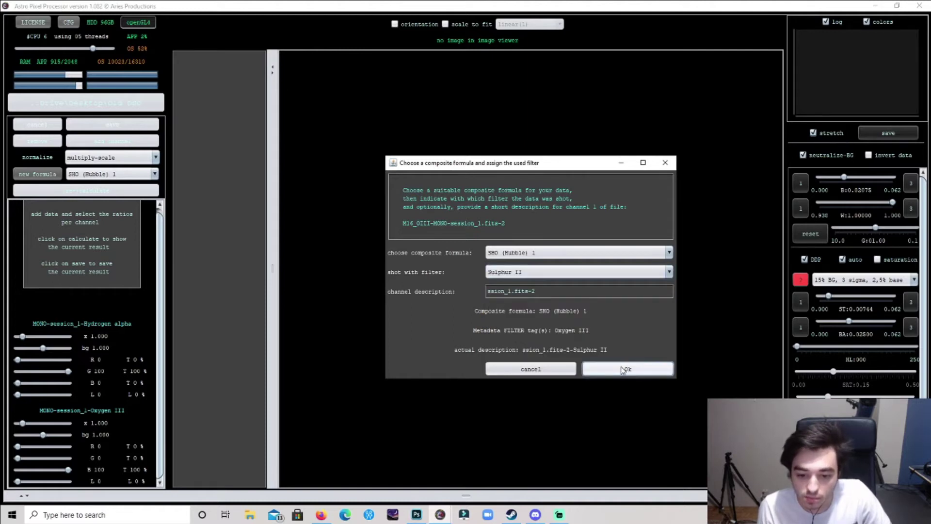
pyautogui.click(624, 369)
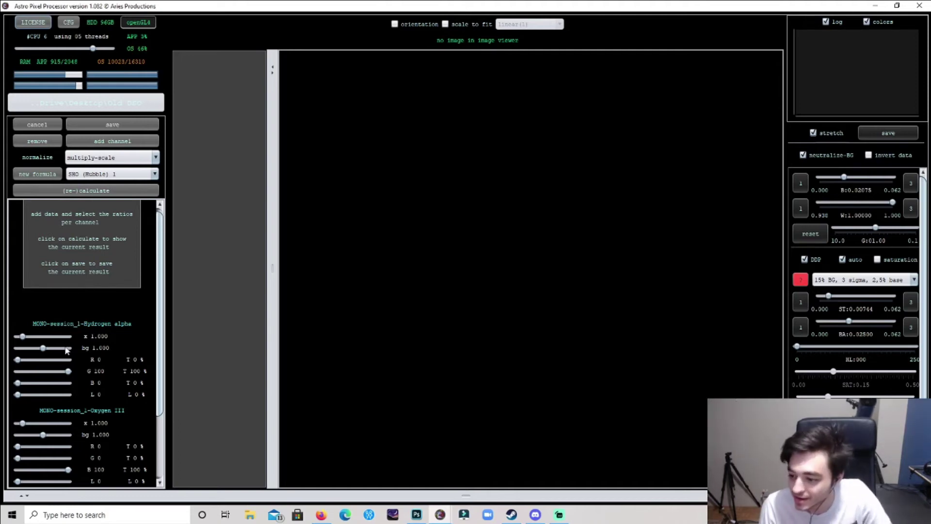
# Step: Raise the Oxygen III channel's multiplier to about 2.019 and calculate the SHO composite
pyautogui.scroll(-1, 34, 428)
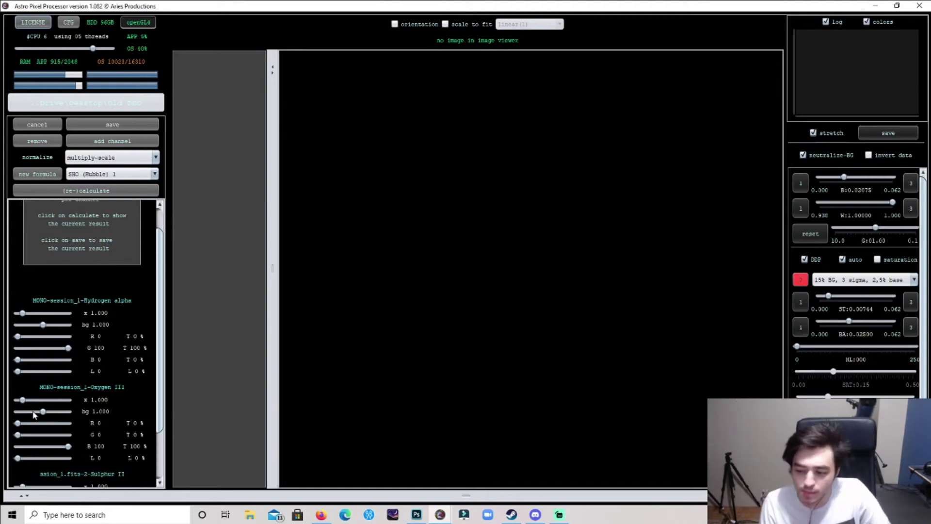
pyautogui.moveTo(22, 401); pyautogui.dragTo(28, 405)
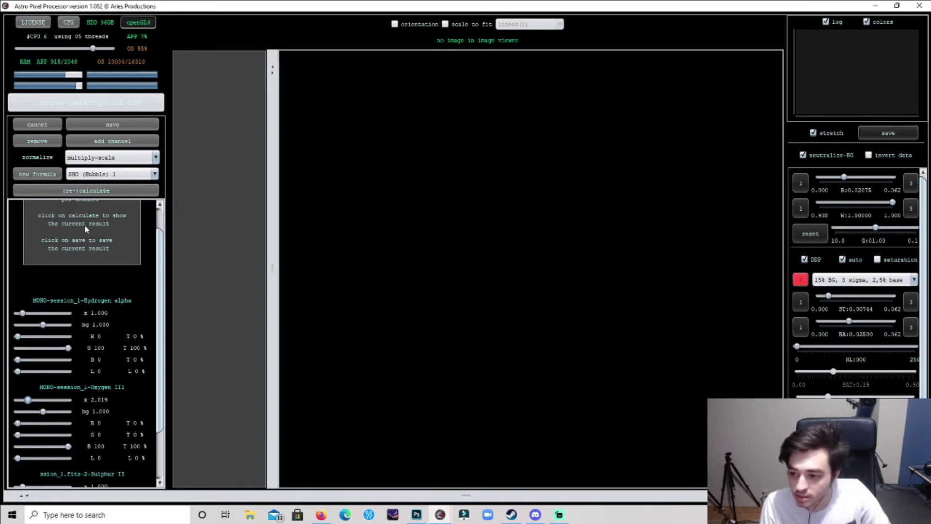
pyautogui.click(104, 192)
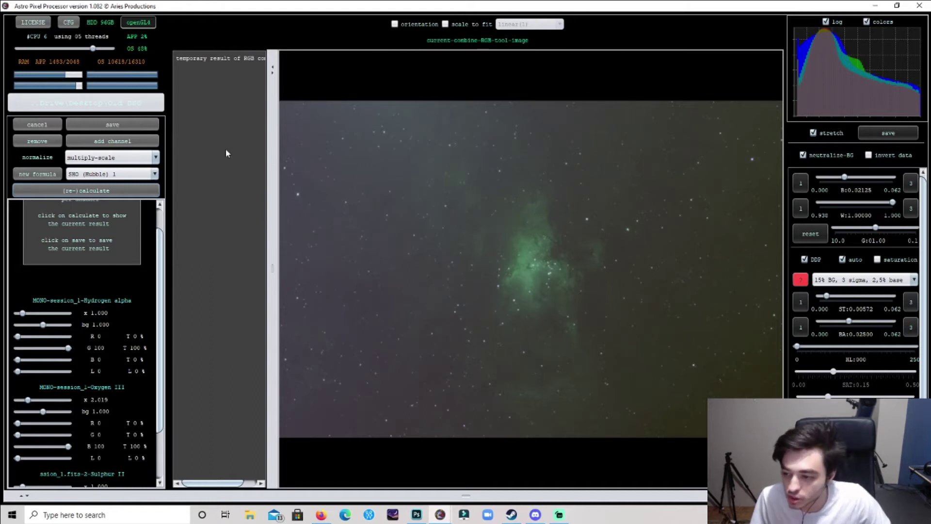
# Step: Save the composite as combine-RGB-image.fits and leave the combine RGB tool
pyautogui.click(138, 129)
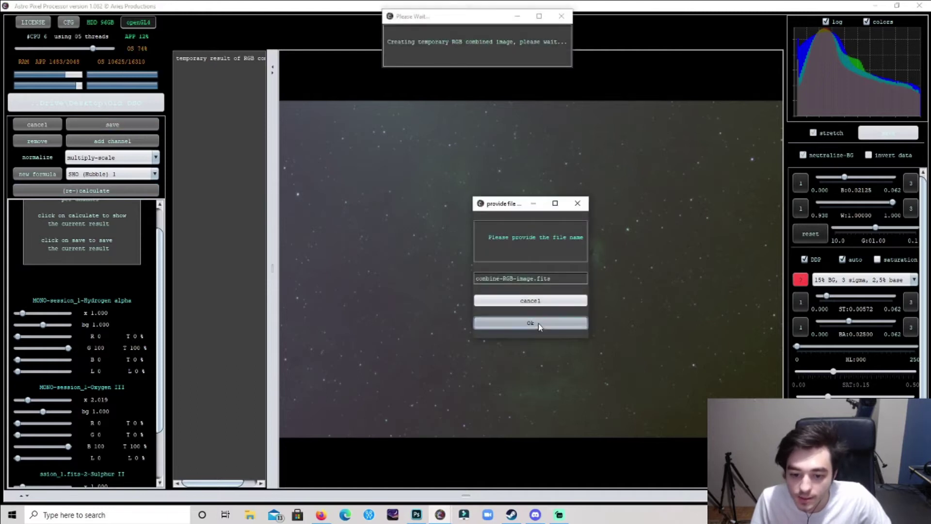
pyautogui.click(539, 323)
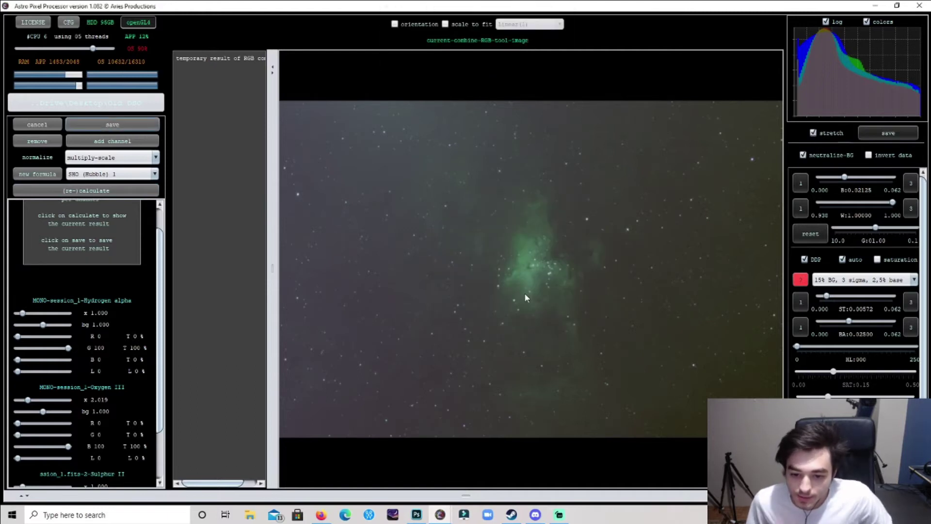
pyautogui.click(36, 126)
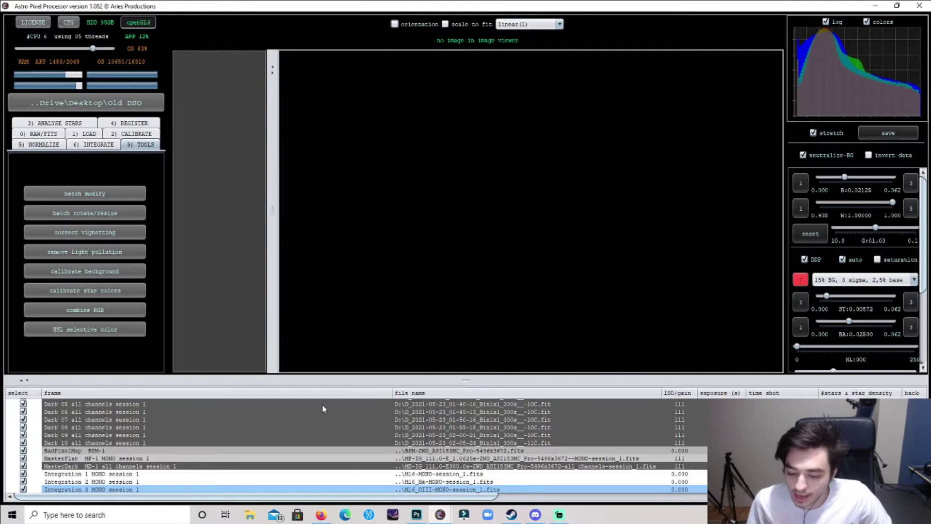
# Step: Load combine-RGB-image.fits into the image viewer and start the remove light pollution tool on it
pyautogui.click(441, 490)
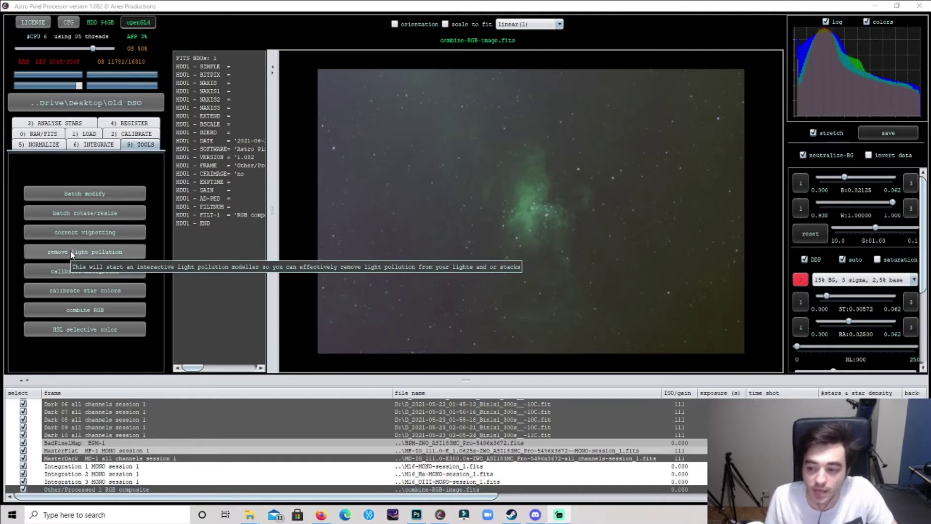
pyautogui.click(100, 145)
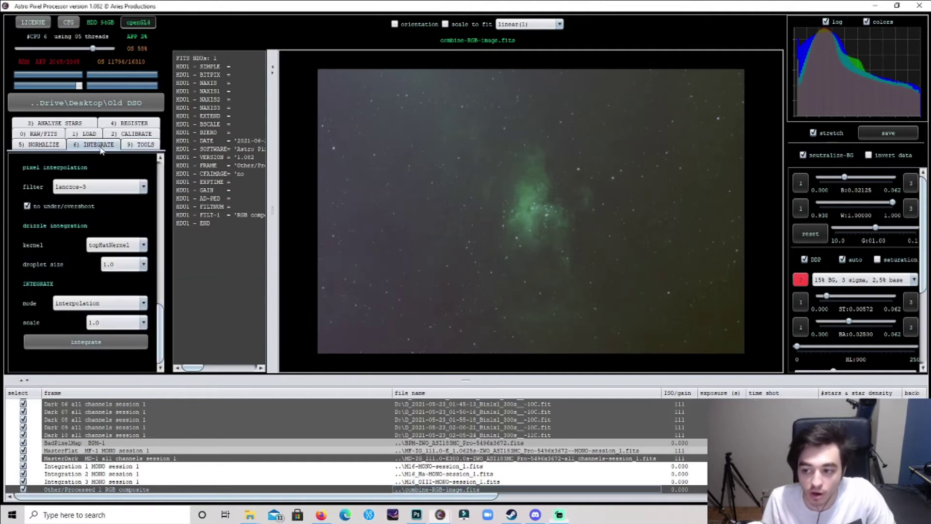
pyautogui.click(143, 145)
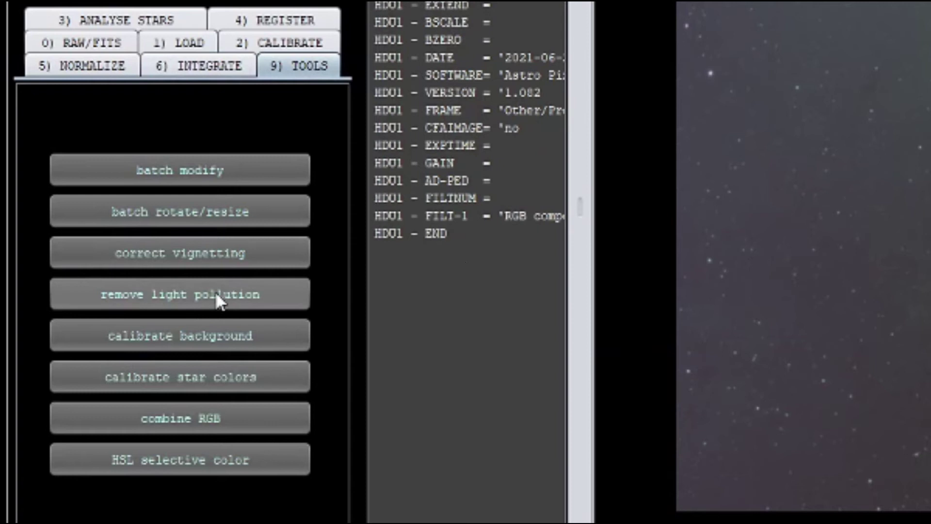
pyautogui.click(193, 296)
pyautogui.press('Return')
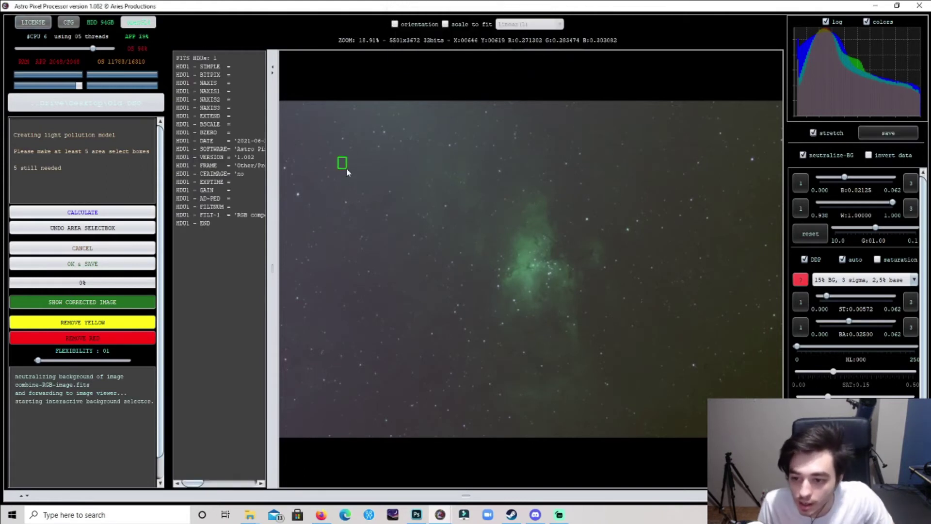
# Step: Mark about 29 small background area select boxes spread around the nebula, leaving the nebula itself unselected
pyautogui.moveTo(351, 285); pyautogui.dragTo(359, 281)
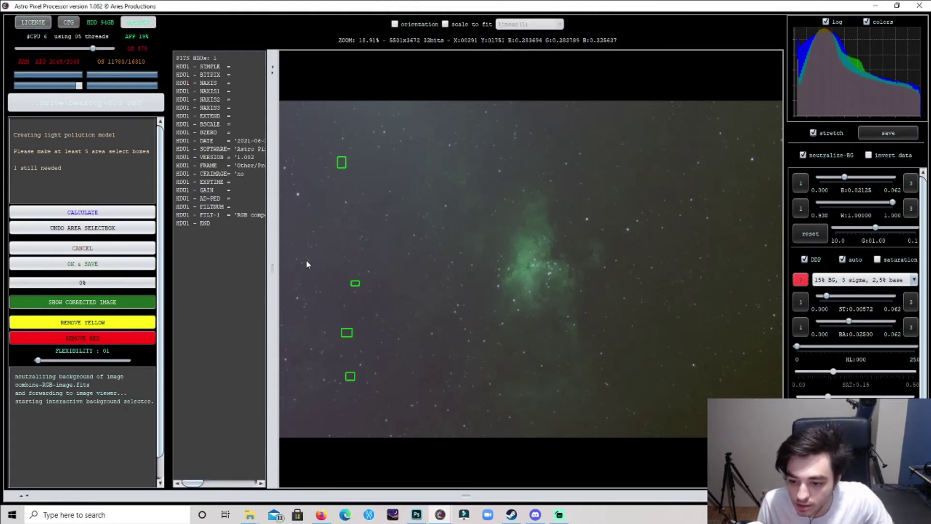
pyautogui.moveTo(309, 254); pyautogui.dragTo(314, 256)
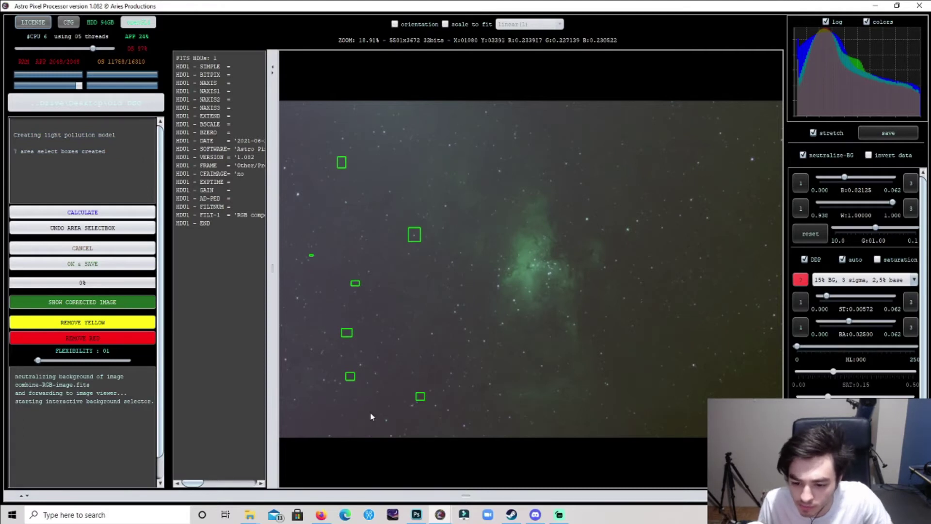
pyautogui.moveTo(735, 246); pyautogui.dragTo(742, 253)
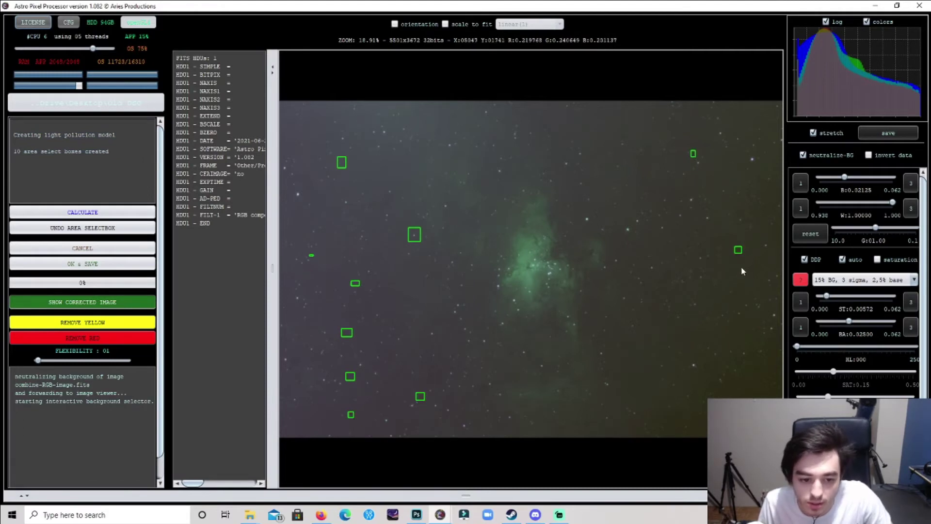
pyautogui.moveTo(686, 302); pyautogui.dragTo(687, 304)
pyautogui.moveTo(654, 204); pyautogui.dragTo(662, 215)
pyautogui.moveTo(614, 146); pyautogui.dragTo(623, 159)
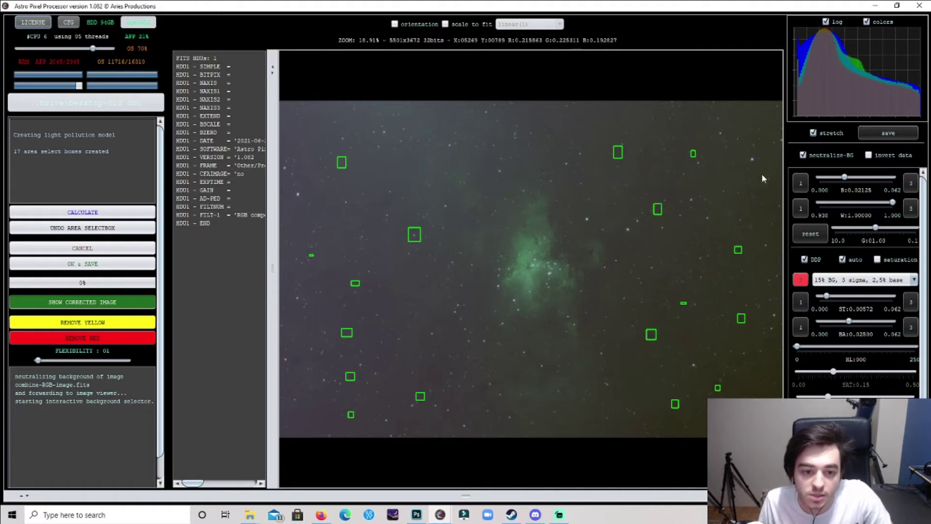
pyautogui.moveTo(557, 122); pyautogui.dragTo(548, 128)
pyautogui.moveTo(390, 181); pyautogui.dragTo(400, 187)
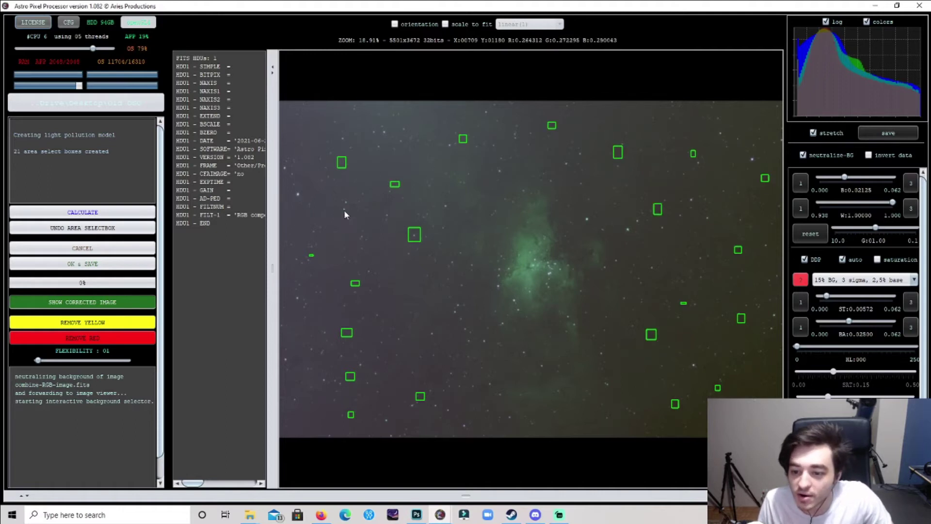
pyautogui.moveTo(385, 355); pyautogui.dragTo(394, 363)
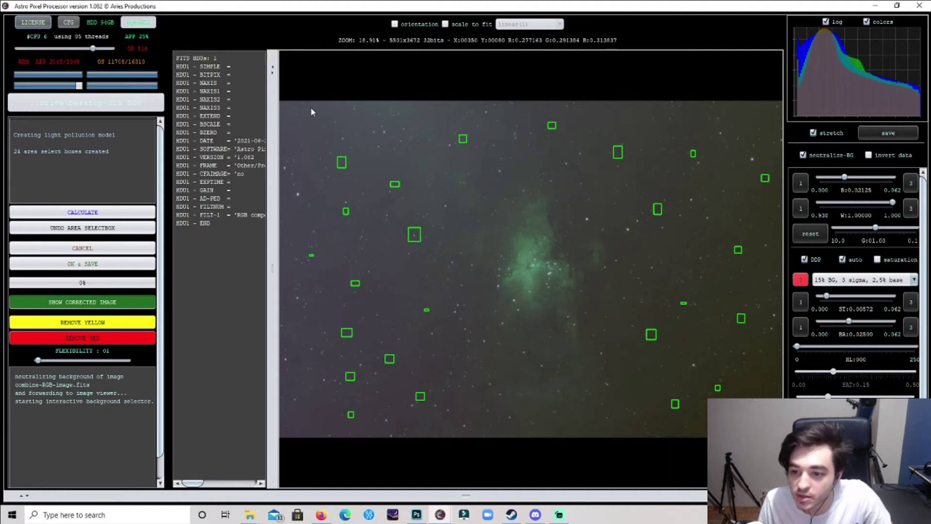
pyautogui.moveTo(509, 425); pyautogui.dragTo(502, 417)
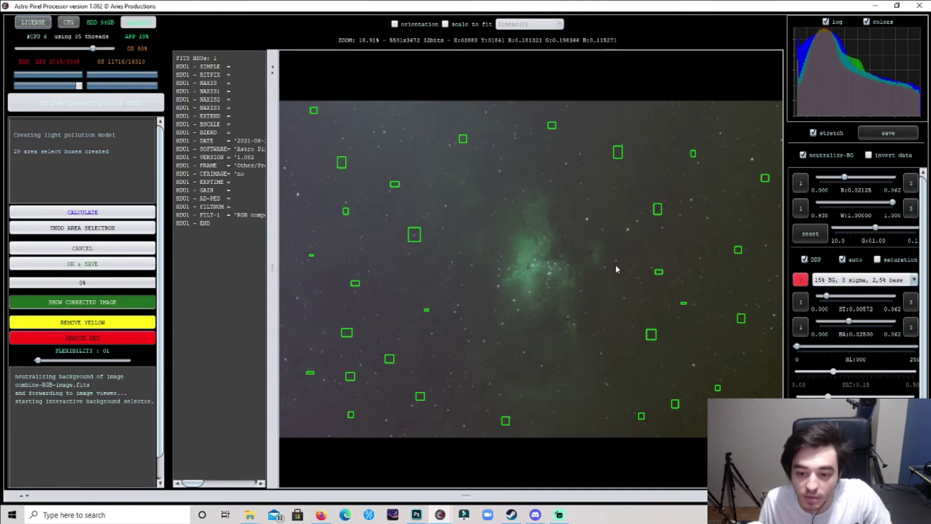
# Step: Calculate the light pollution correction and save the corrected image as combine-RGB-image-lpc-cbg
pyautogui.click(83, 212)
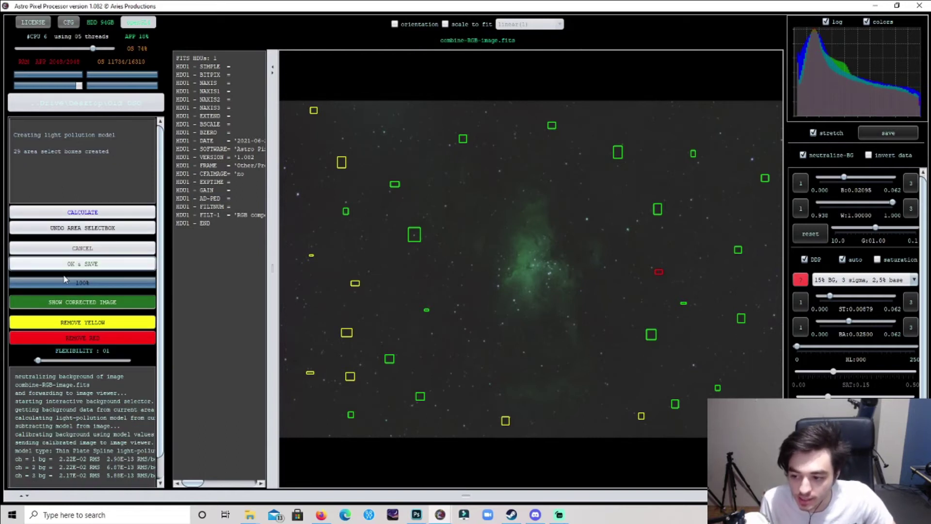
pyautogui.click(68, 265)
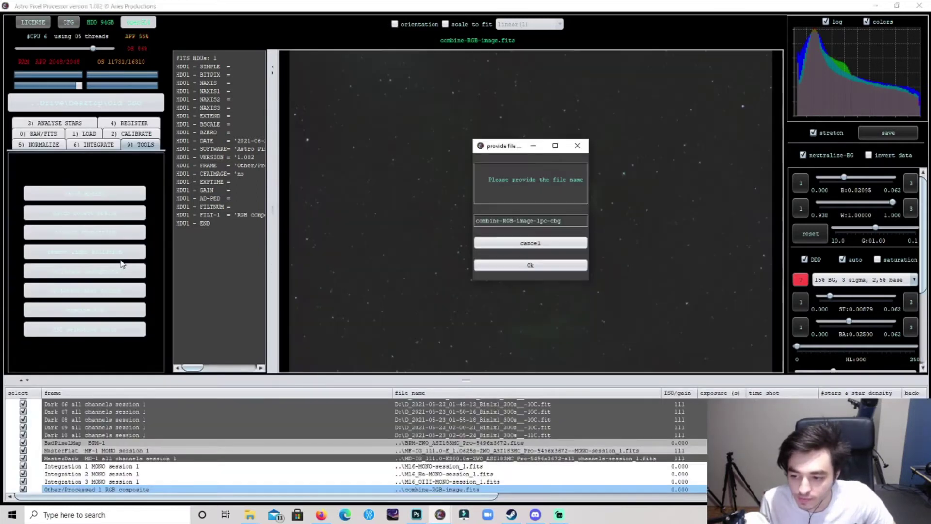
pyautogui.click(502, 267)
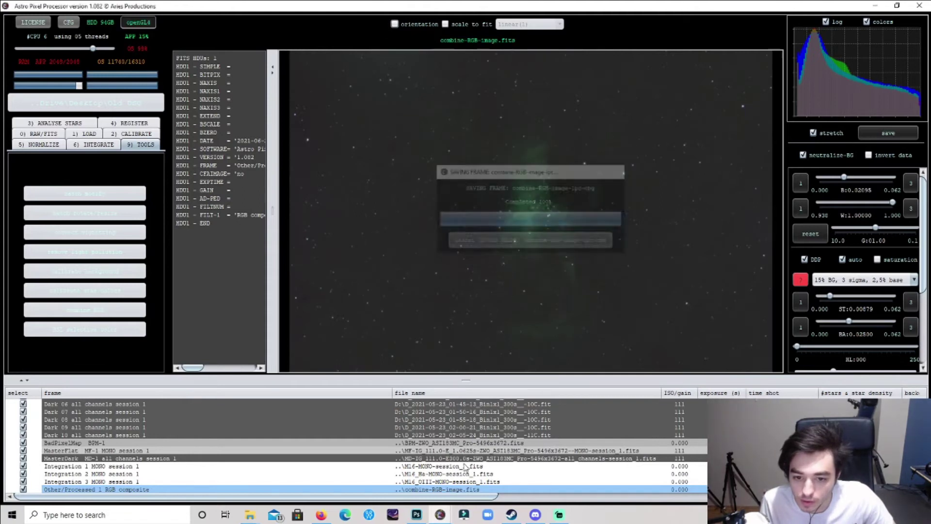
# Step: Load combine-RGB-image-lpc-cbg.fits and save its stretched view as M16_SHO_YOUTUBE, a TIFF with 8 bits integers
pyautogui.click(442, 490)
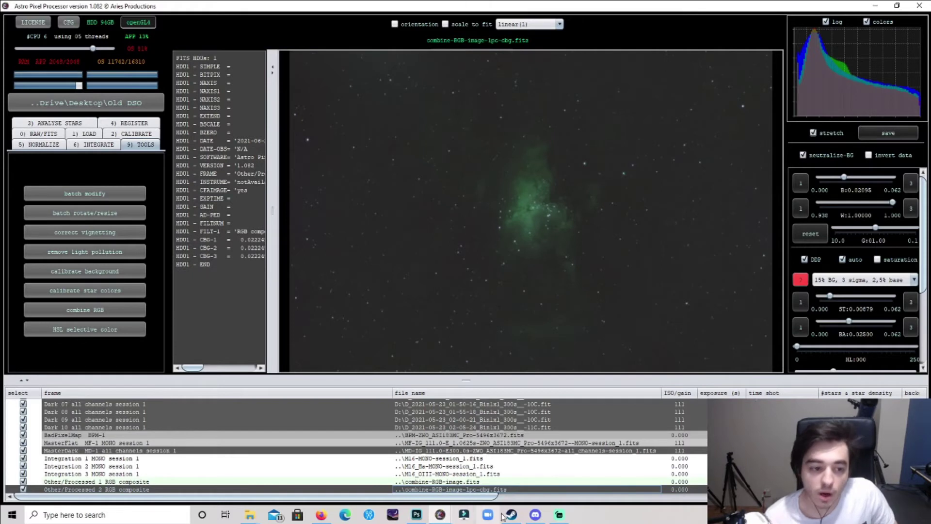
pyautogui.click(884, 134)
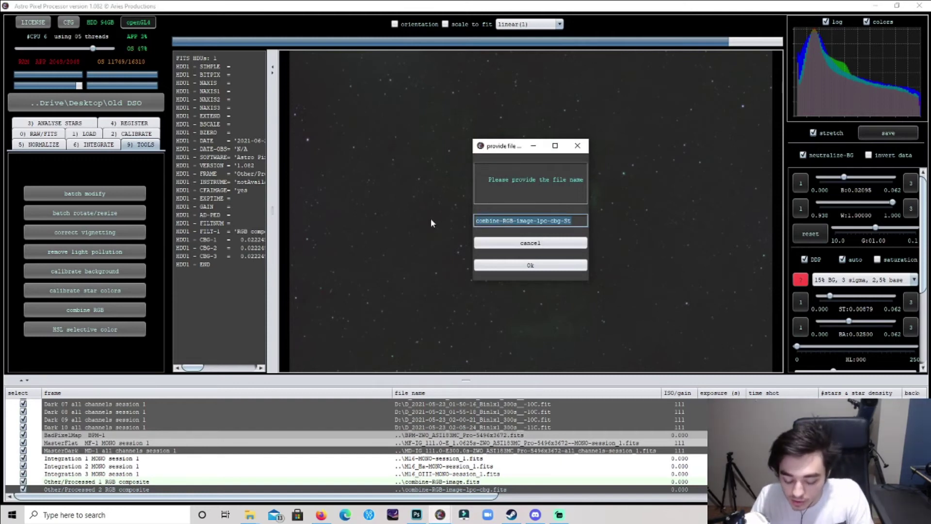
pyautogui.write('M16')
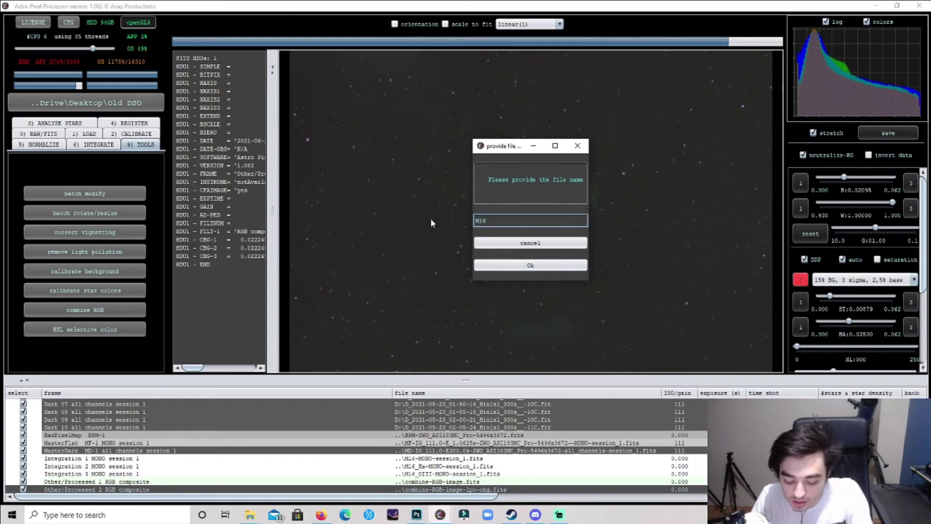
pyautogui.write('_SHO_YOUTUBE')
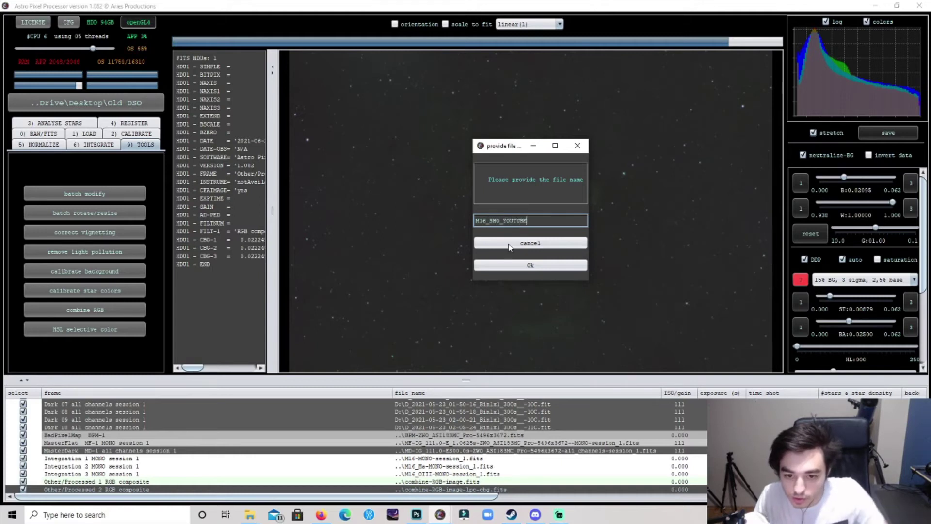
pyautogui.click(564, 270)
pyautogui.click(529, 221)
pyautogui.click(500, 235)
pyautogui.click(502, 264)
pyautogui.click(499, 263)
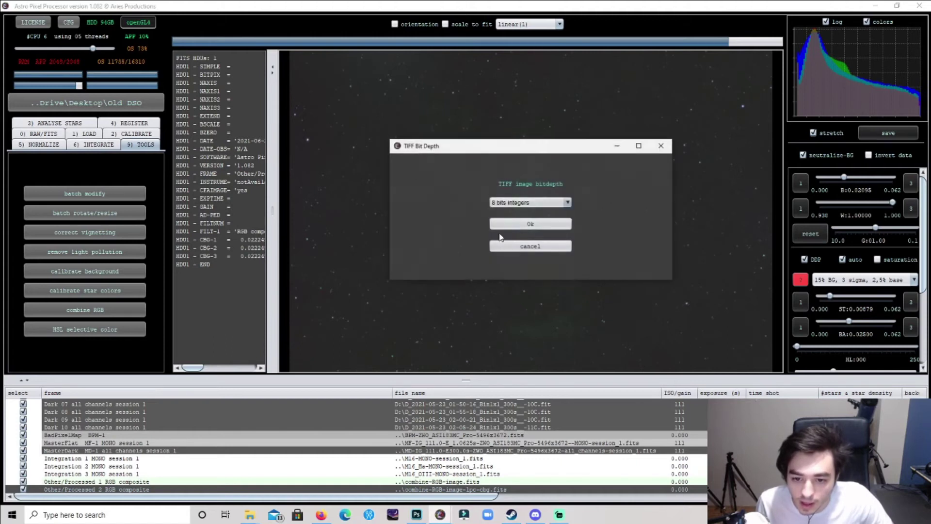
pyautogui.click(522, 225)
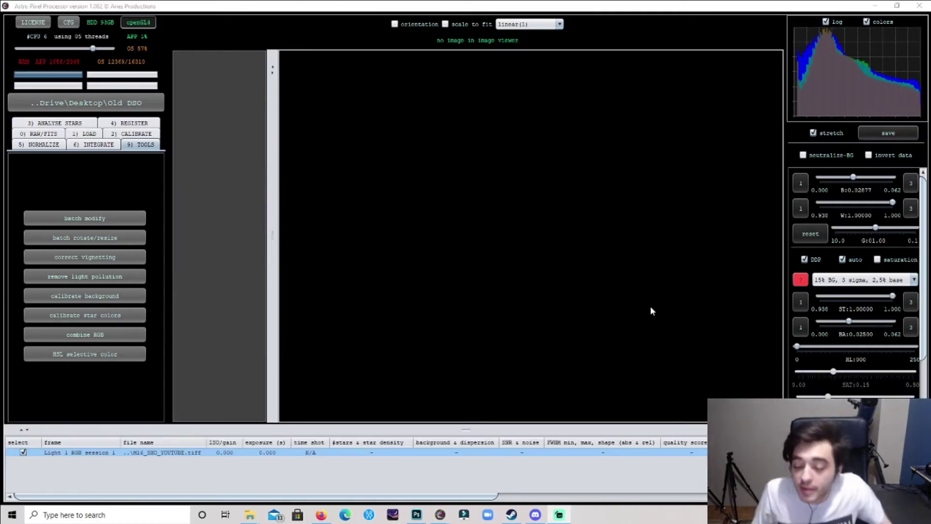
# Step: Display M16_SHO_YOUTUBE.tiff in the image viewer and bring it into the HSL selective color tool
pyautogui.doubleClick(457, 452)
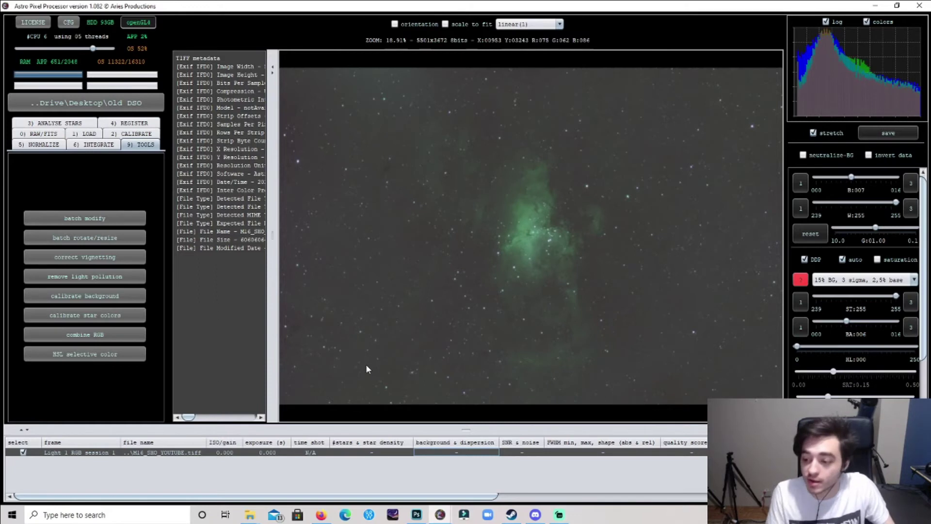
pyautogui.click(99, 145)
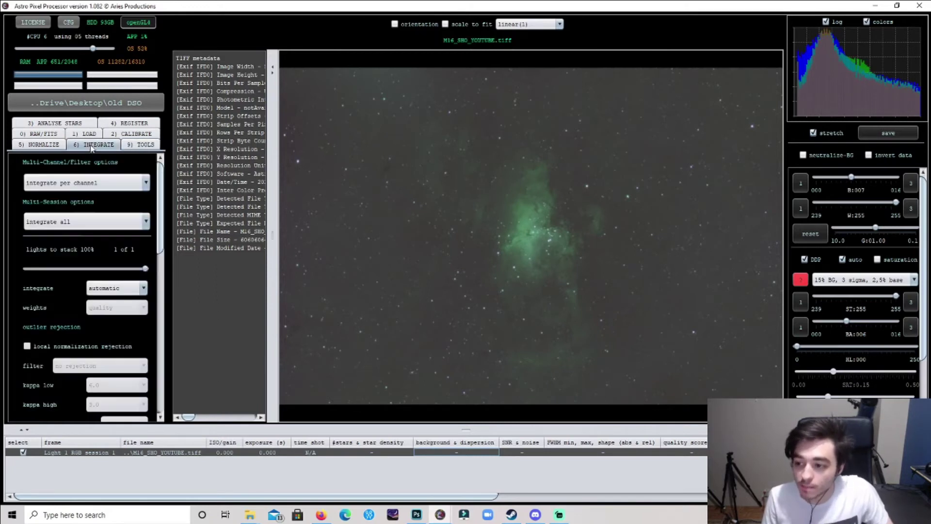
pyautogui.click(140, 146)
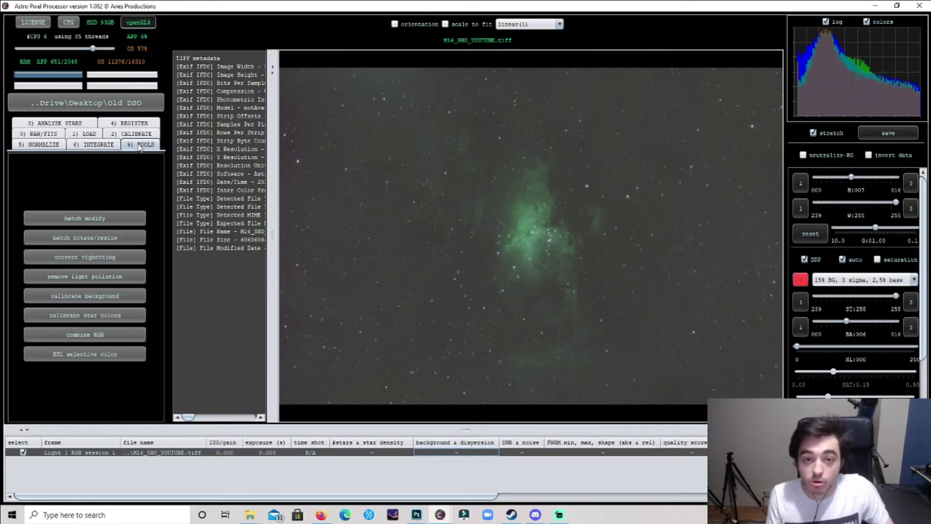
pyautogui.click(93, 356)
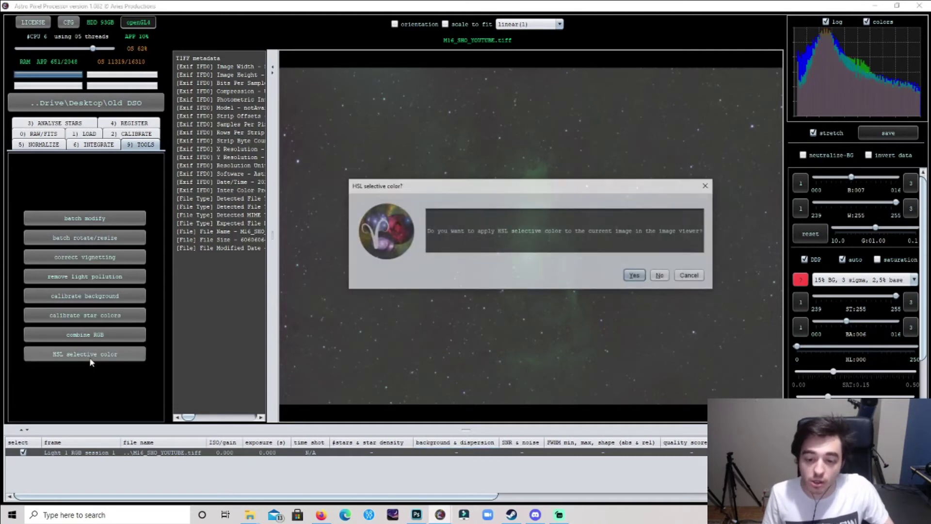
pyautogui.click(635, 275)
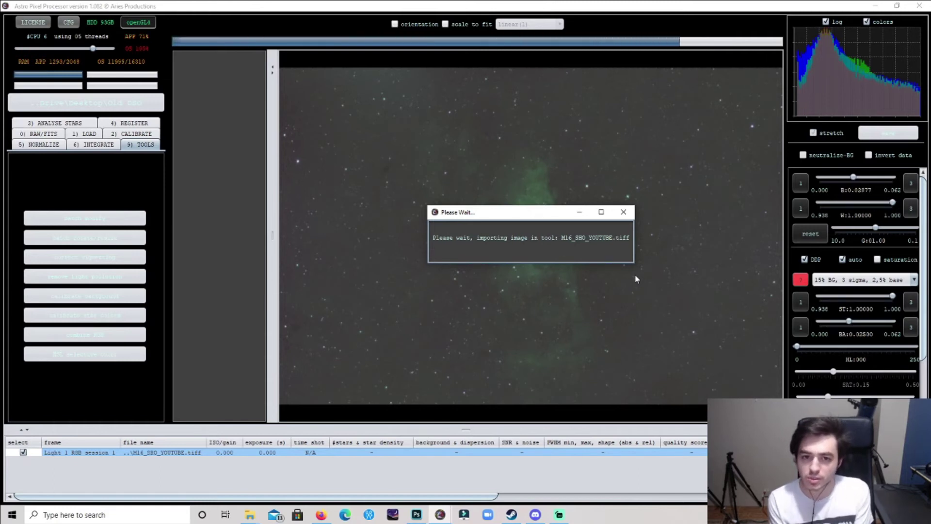
# Step: For the GREEN range, set R<->CY to -1.00 and G<->MA to -0.30, and calculate the result
pyautogui.scroll(-2, 23, 359)
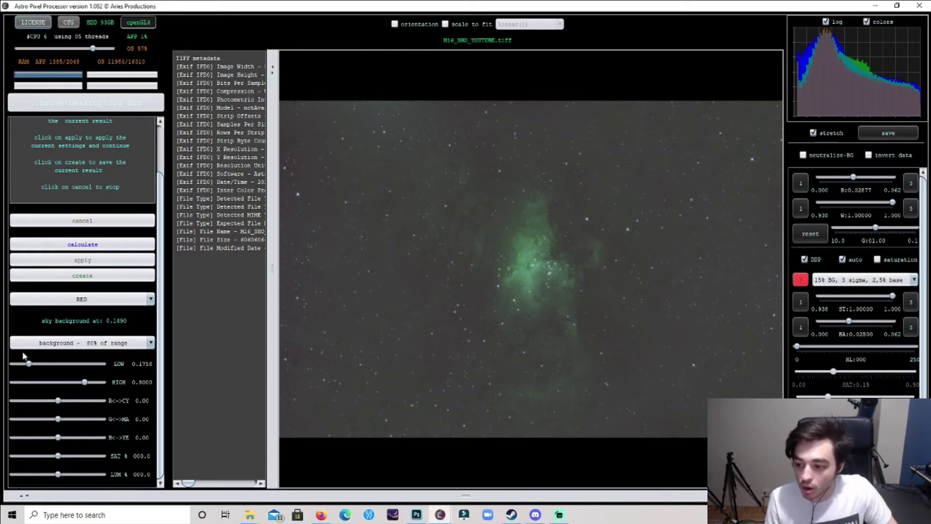
pyautogui.click(91, 298)
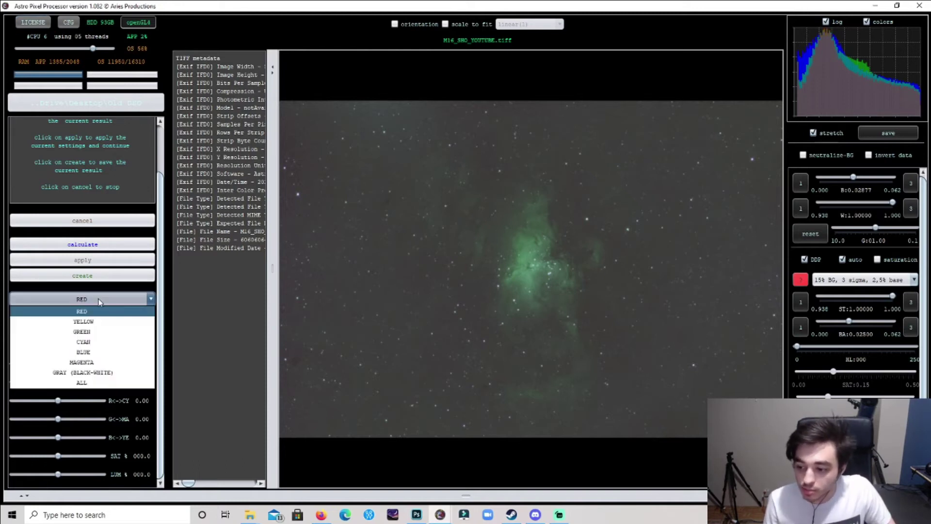
pyautogui.click(91, 333)
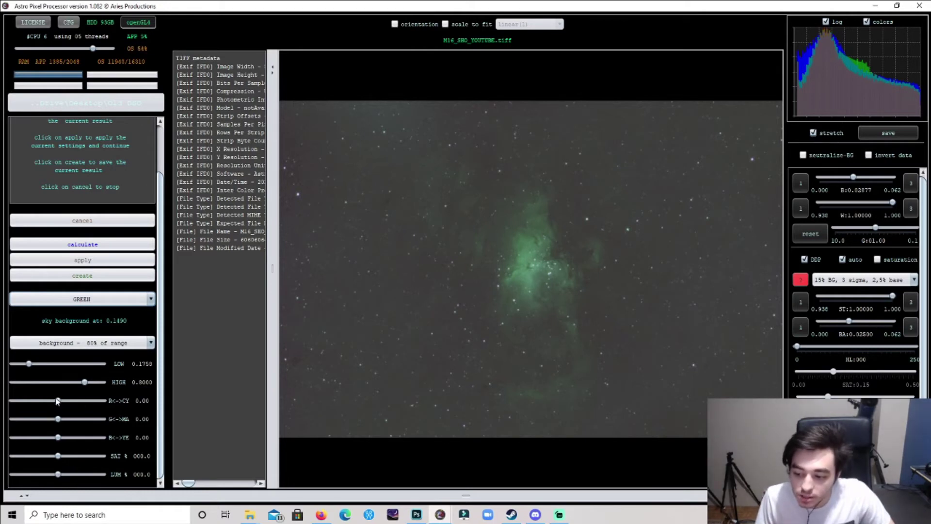
pyautogui.moveTo(56, 403); pyautogui.dragTo(2, 406)
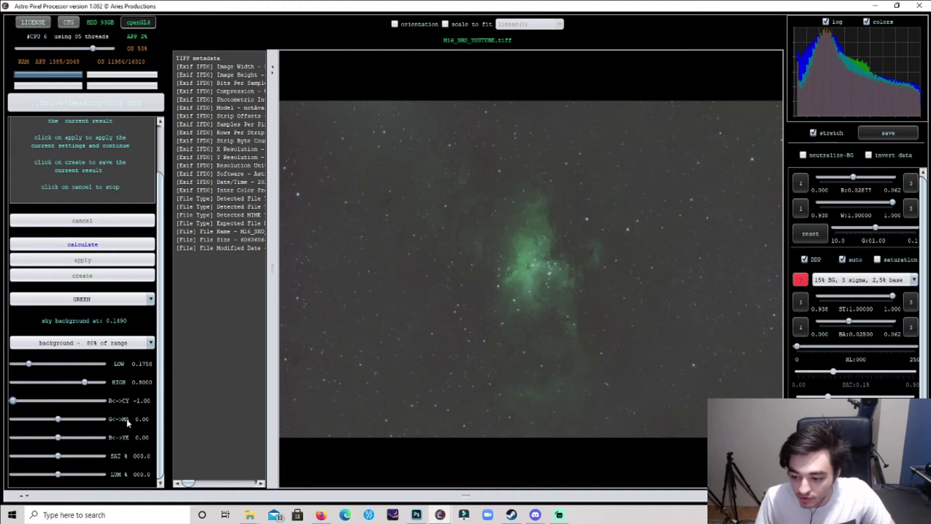
pyautogui.moveTo(58, 419); pyautogui.dragTo(46, 425)
pyautogui.click(91, 245)
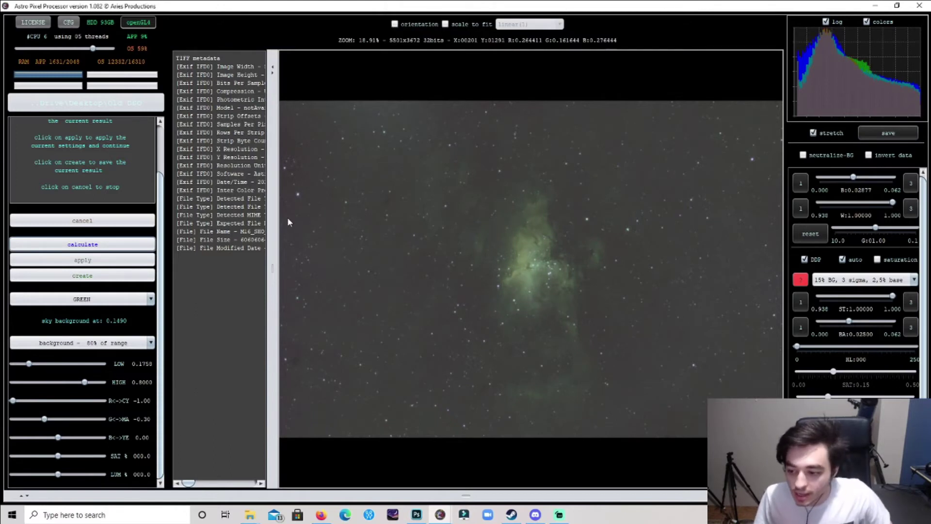
# Step: For the YELLOW range, set R<->CY to -1.00 and G<->MA to 0.40, and calculate the result
pyautogui.click(112, 299)
pyautogui.click(99, 322)
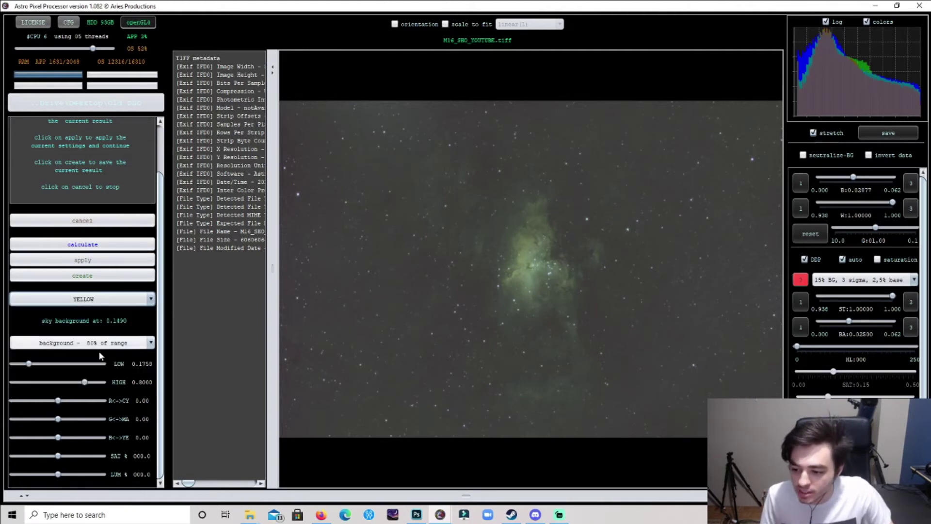
pyautogui.moveTo(58, 400); pyautogui.dragTo(12, 411)
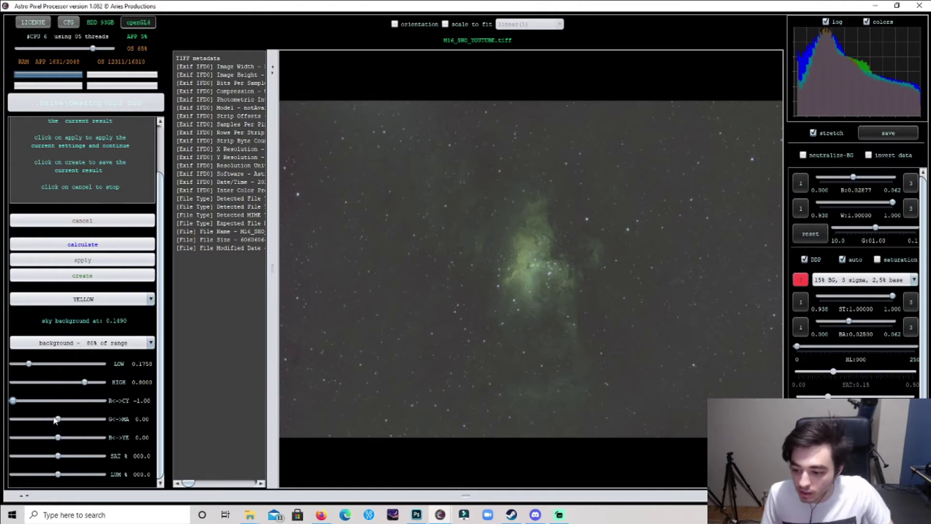
pyautogui.moveTo(57, 423); pyautogui.dragTo(75, 422)
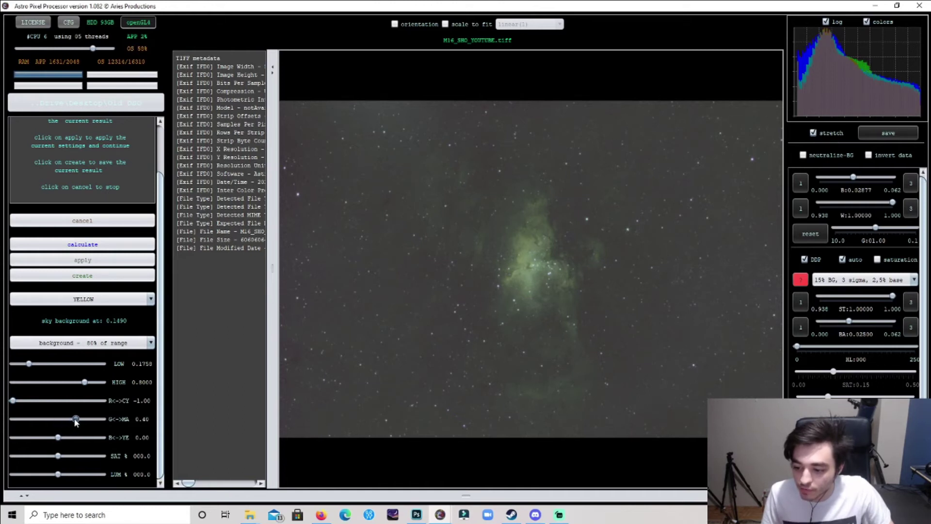
pyautogui.click(84, 245)
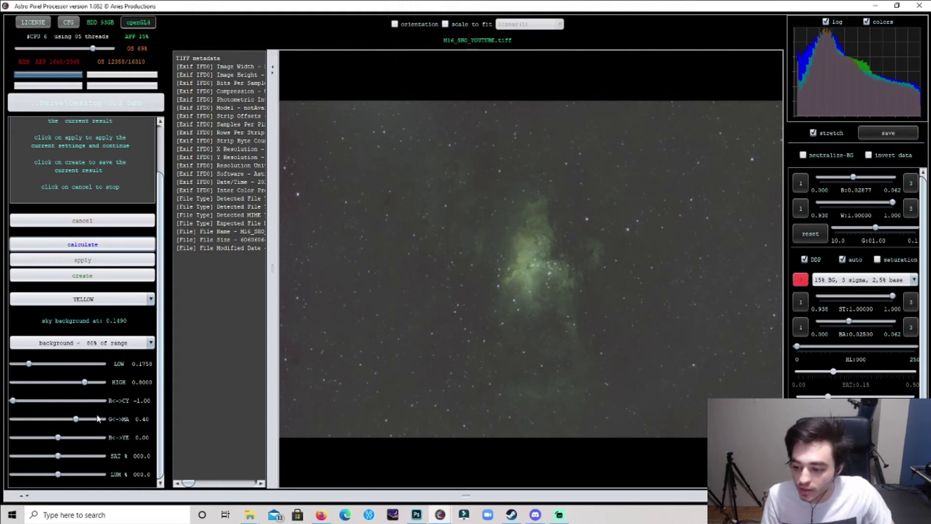
# Step: Return the YELLOW range's G<->MA and R<->CY adjustments to 0.00
pyautogui.moveTo(76, 419); pyautogui.dragTo(58, 421)
pyautogui.moveTo(14, 400); pyautogui.dragTo(60, 404)
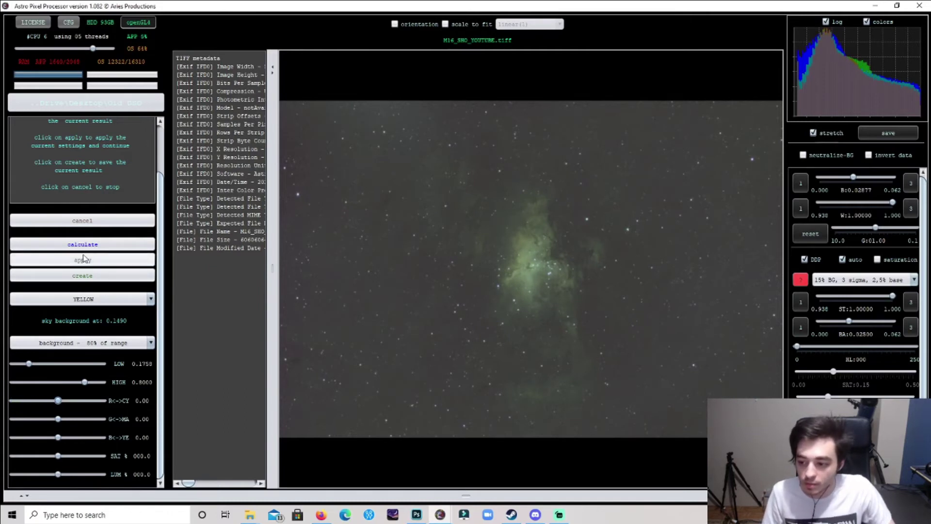
# Step: For the CYAN range, set B<->YE to -1.00, calculate the result, and inspect the nebula's core up close
pyautogui.click(92, 299)
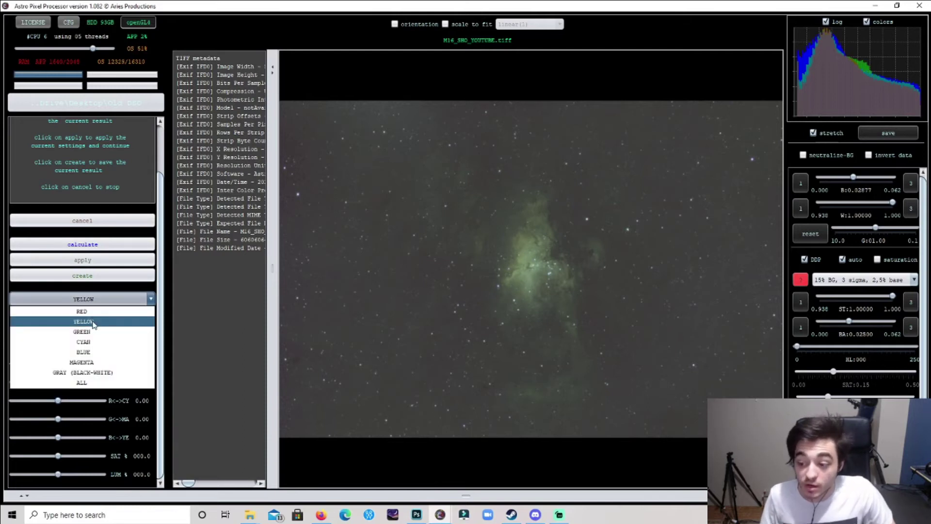
pyautogui.click(84, 341)
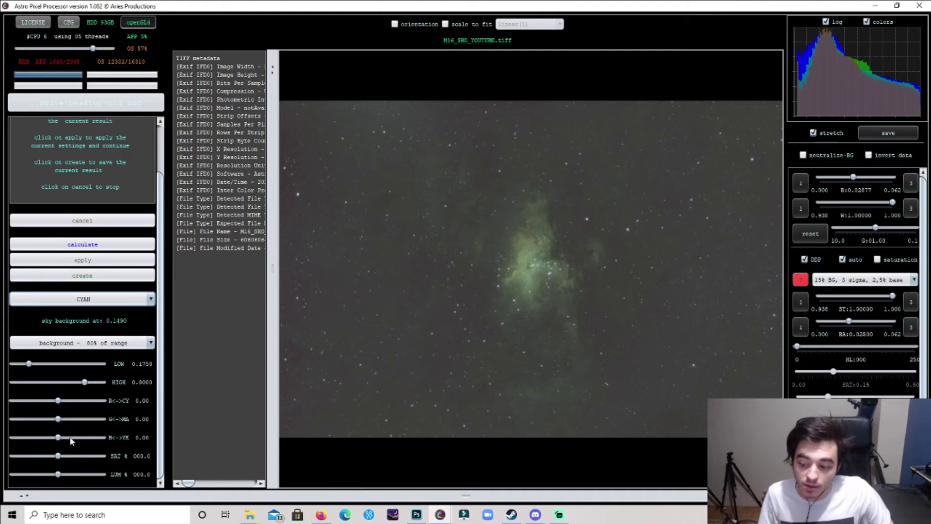
pyautogui.moveTo(58, 438); pyautogui.dragTo(10, 442)
pyautogui.click(67, 250)
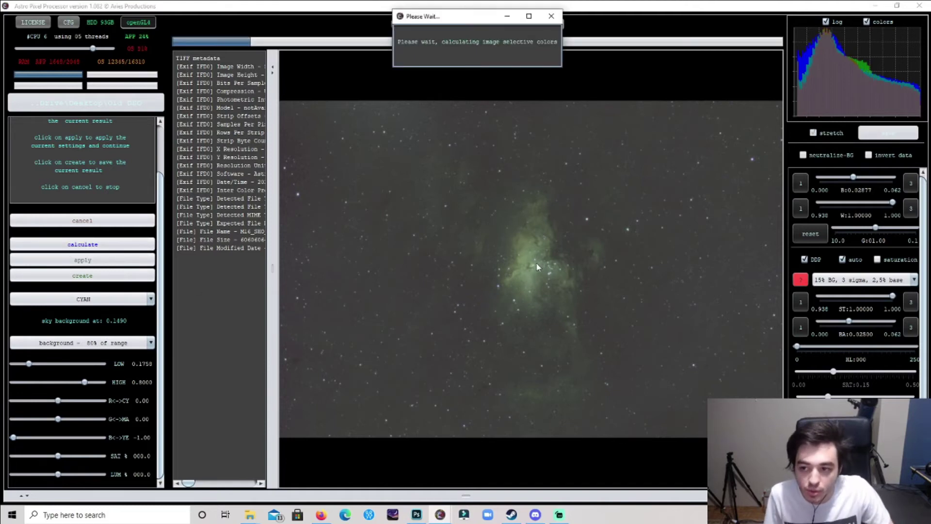
pyautogui.click(555, 280)
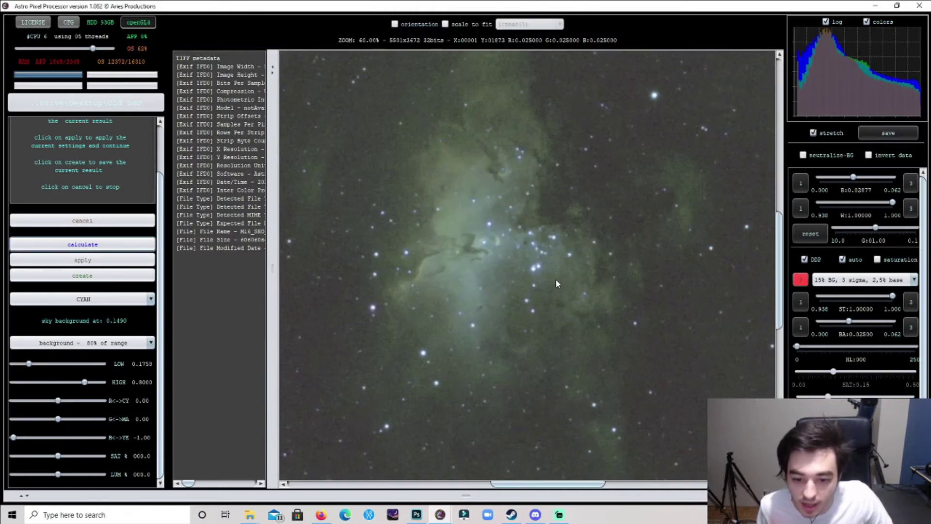
pyautogui.click(485, 266)
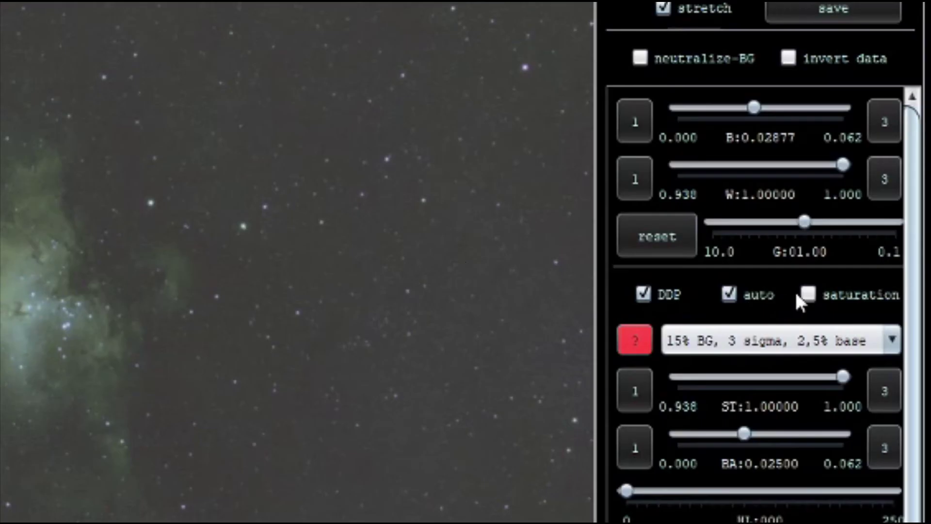
# Step: Enable saturation for the preview stretch and check the whole image
pyautogui.click(807, 293)
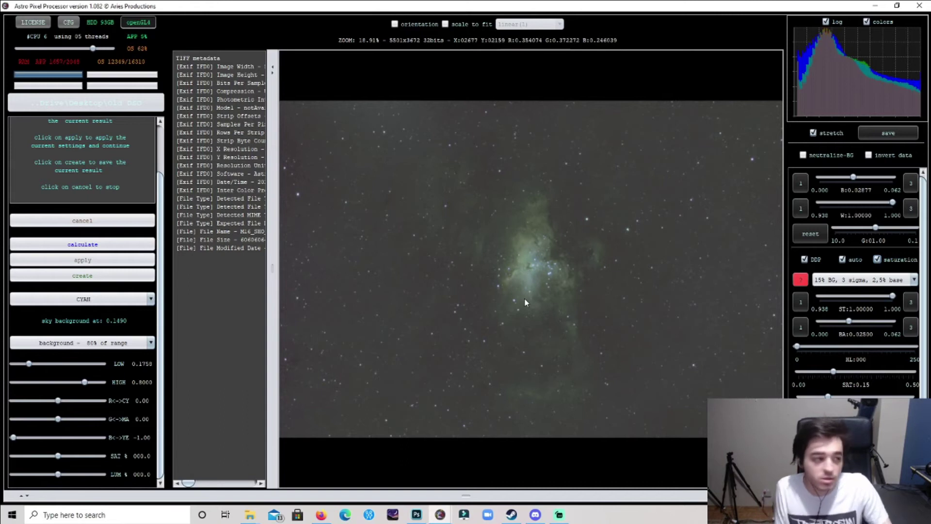
pyautogui.scroll(1, 525, 302)
pyautogui.scroll(-2, 526, 302)
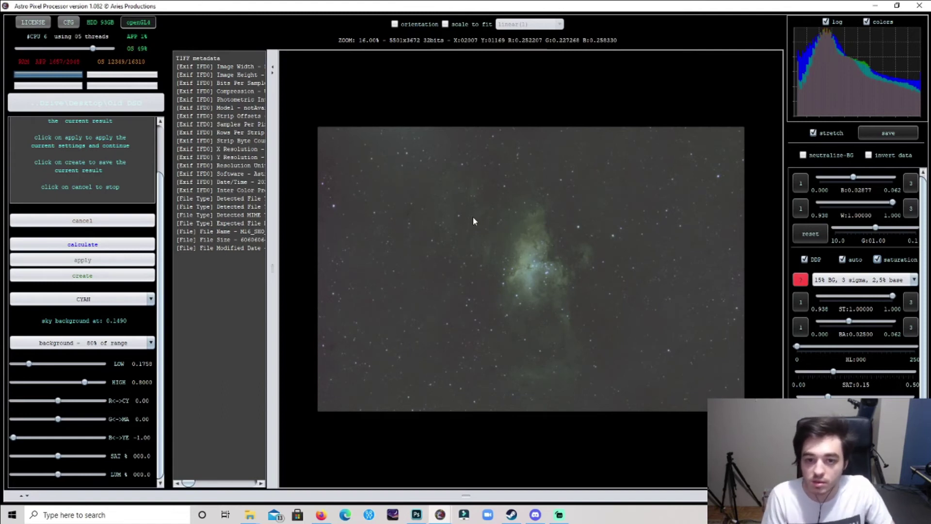
# Step: Apply the CYAN adjustment and create the selective color result file, leaving the HSL tool
pyautogui.click(77, 264)
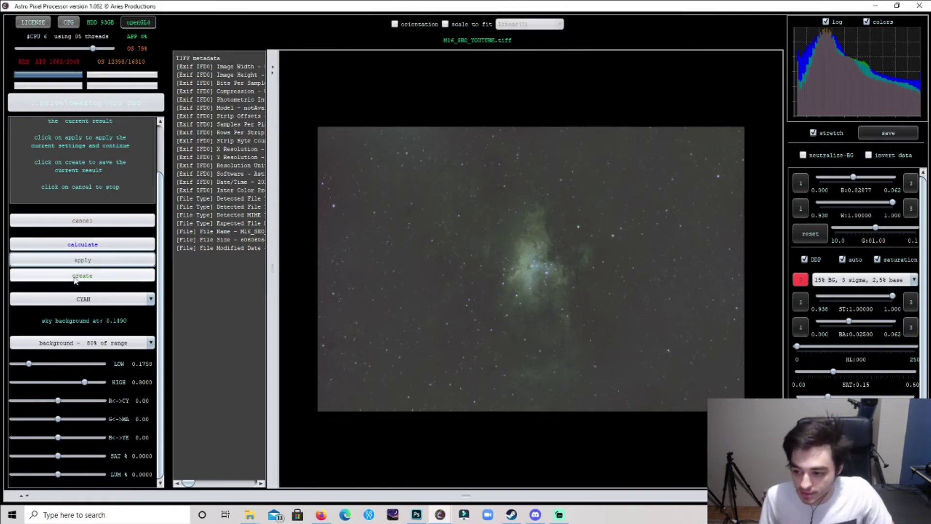
pyautogui.click(82, 262)
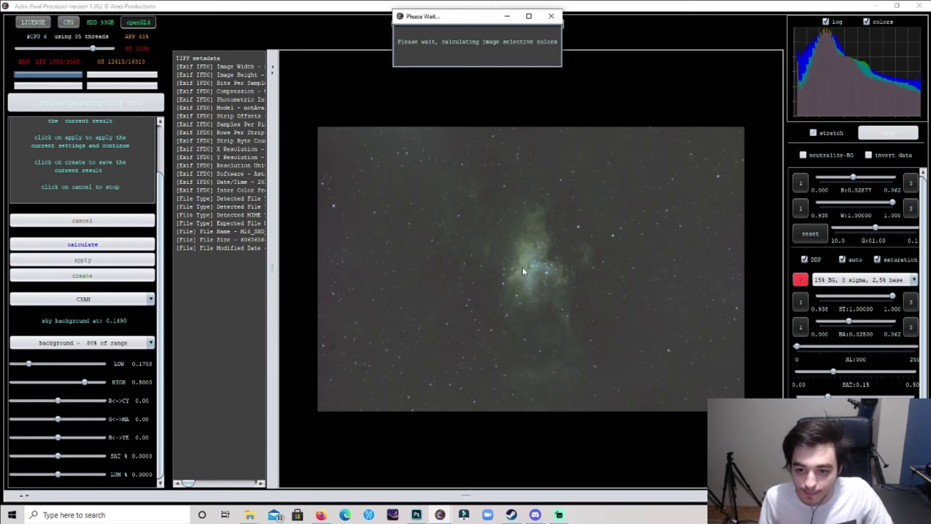
pyautogui.click(517, 322)
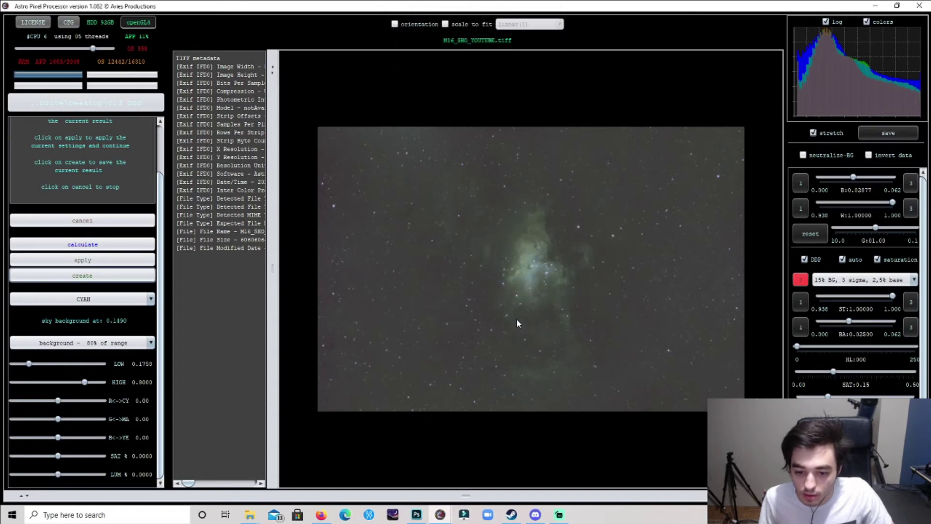
pyautogui.click(77, 221)
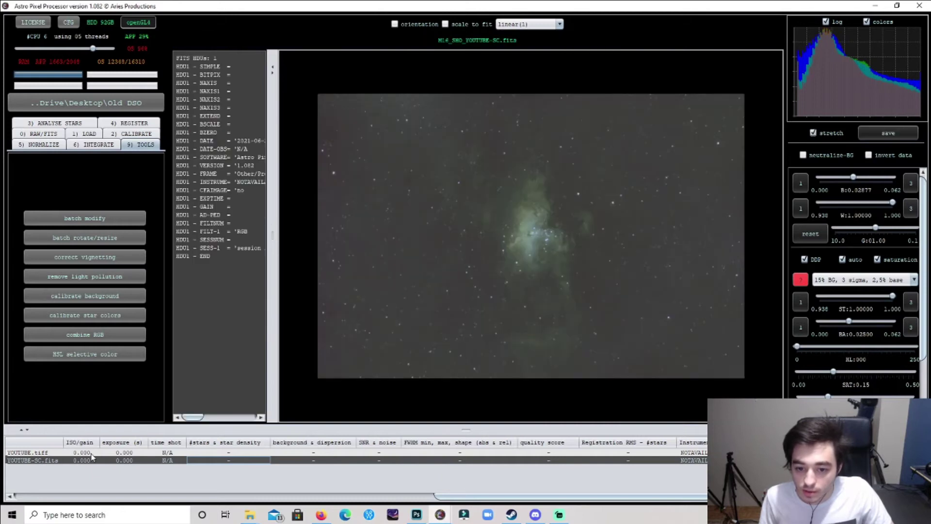
# Step: Save the stretched selective color result as M16_SHO_YOUTUBE_v2, a TIFF with 8 bits integers depth
pyautogui.click(888, 133)
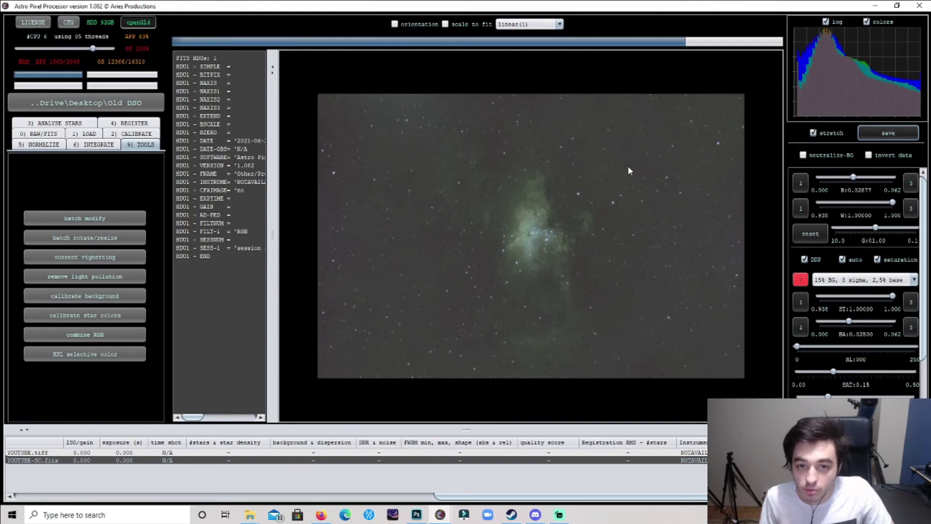
pyautogui.click(543, 251)
pyautogui.keyDown('shift'); pyautogui.click(530, 250); pyautogui.keyUp('shift')
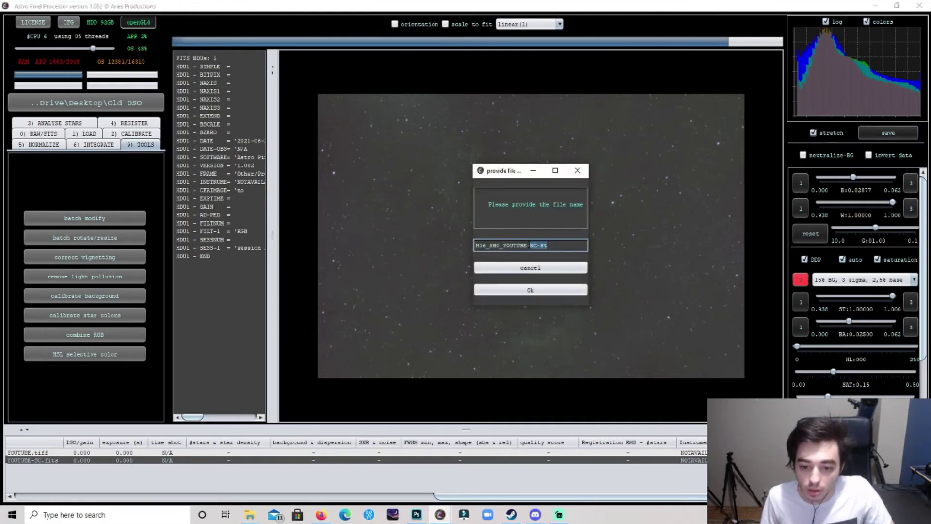
pyautogui.press('BackSpace')
pyautogui.write('_v2')
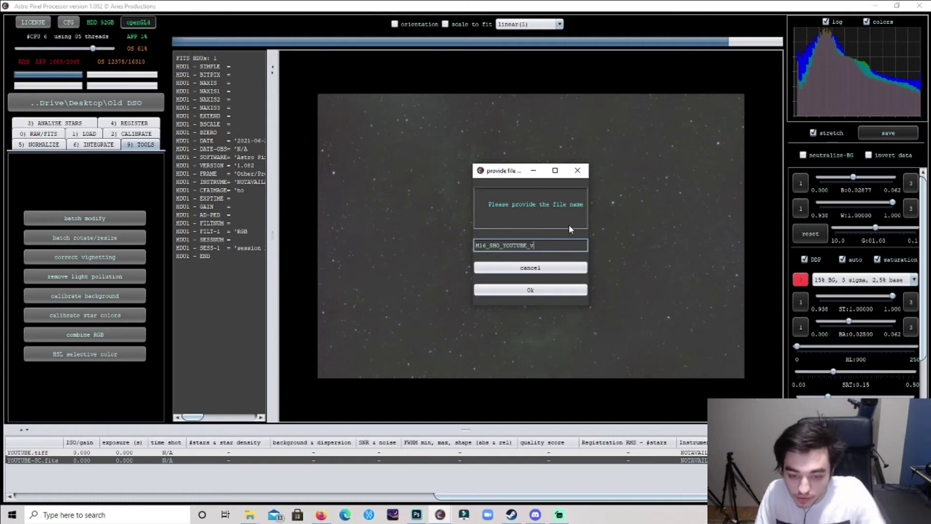
pyautogui.click(520, 290)
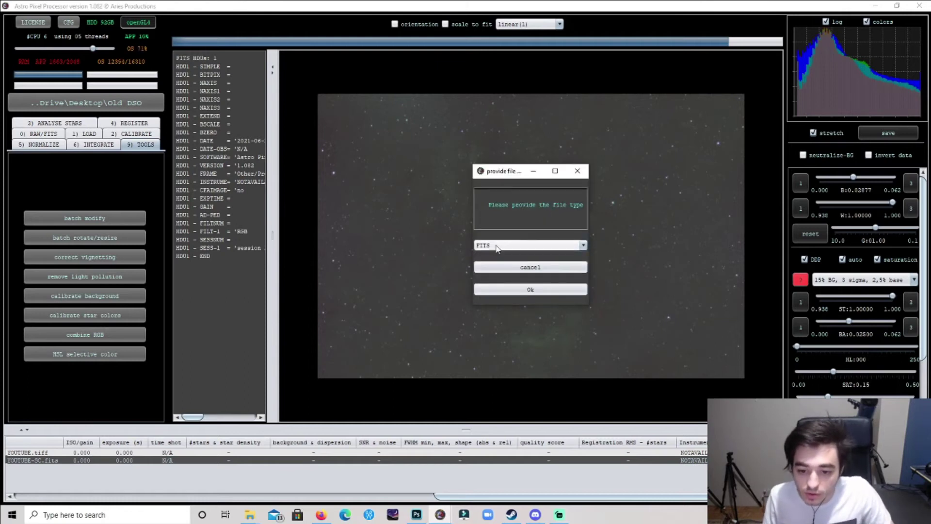
pyautogui.click(504, 287)
pyautogui.click(505, 288)
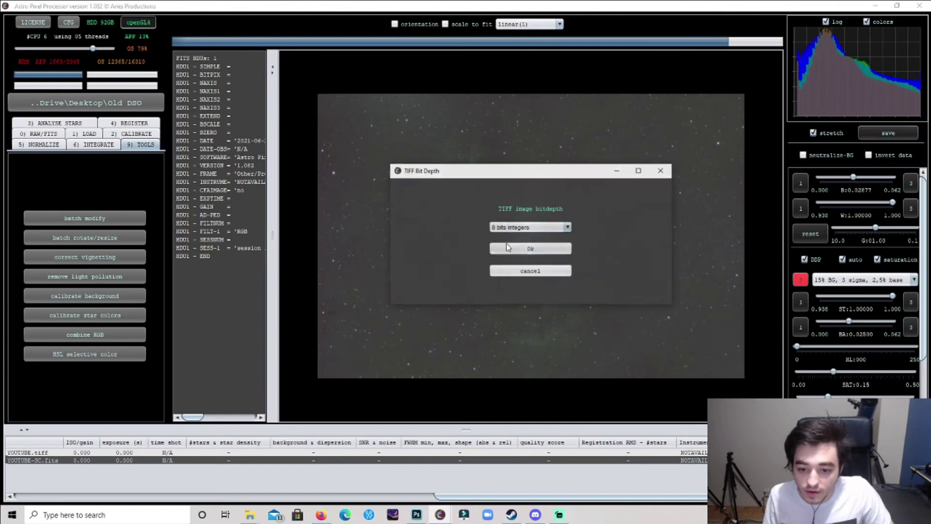
pyautogui.click(513, 250)
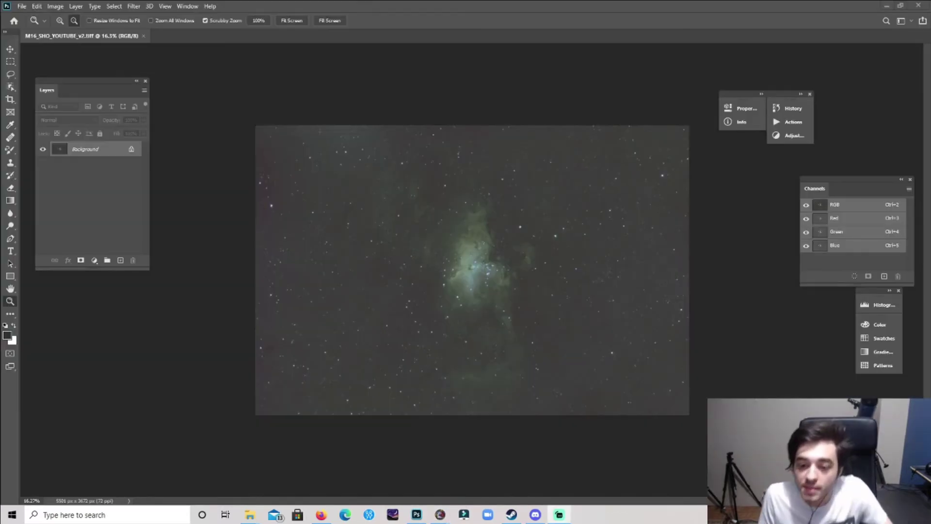
# Step: Inspect M16_SHO_YOUTUBE_v2.tiff in Photoshop and convert it to 16 bits per channel
pyautogui.moveTo(484, 322)
pyautogui.mouseDown()
pyautogui.moveTo(494, 327)
pyautogui.moveTo(488, 322)
pyautogui.mouseUp()
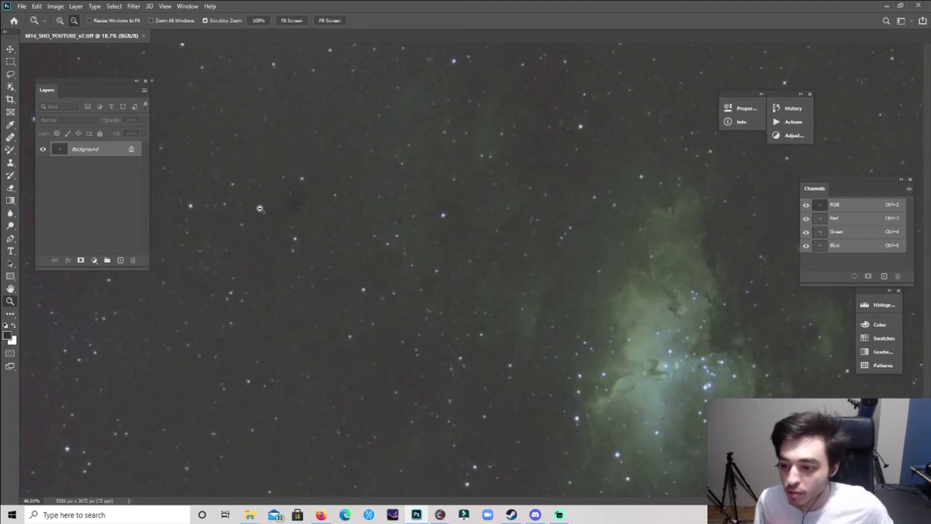
pyautogui.moveTo(222, 205)
pyautogui.mouseDown()
pyautogui.moveTo(260, 209)
pyautogui.moveTo(208, 210)
pyautogui.moveTo(218, 209)
pyautogui.mouseUp()
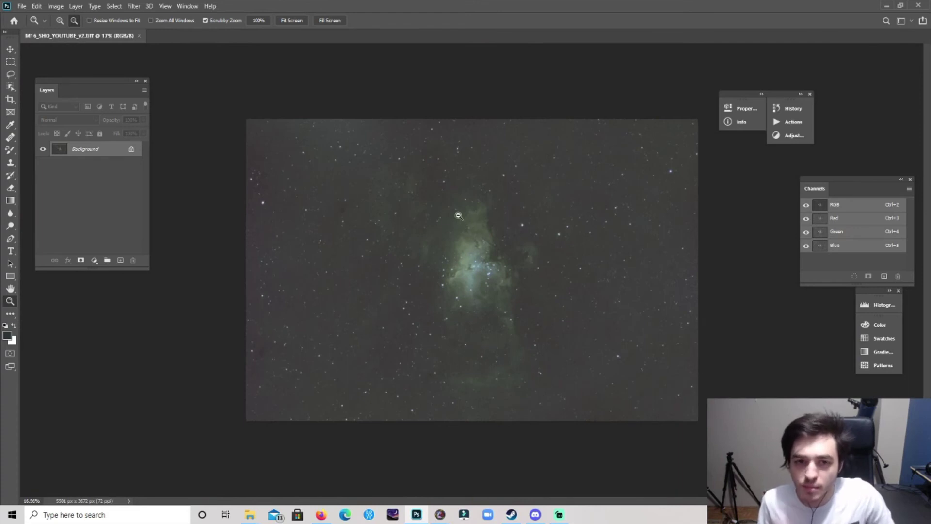
pyautogui.moveTo(478, 256); pyautogui.dragTo(476, 259)
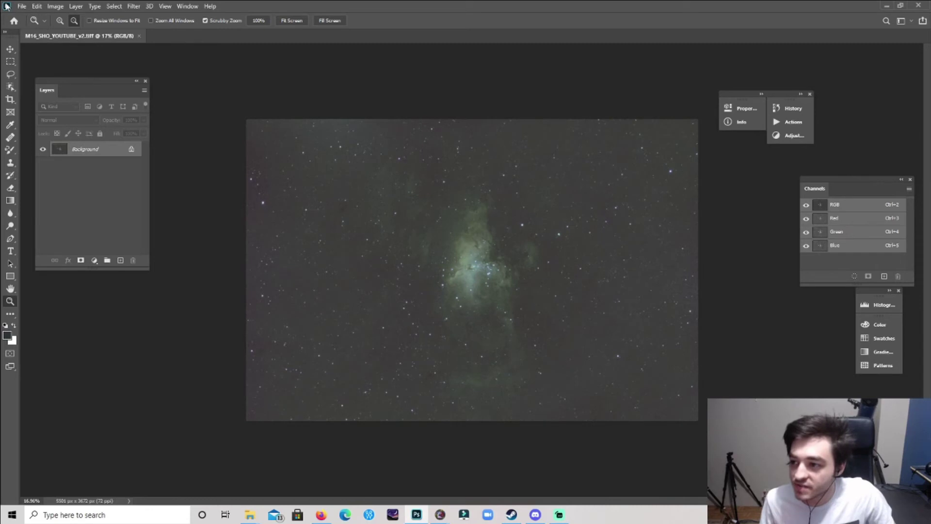
pyautogui.click(54, 7)
pyautogui.moveTo(116, 18)
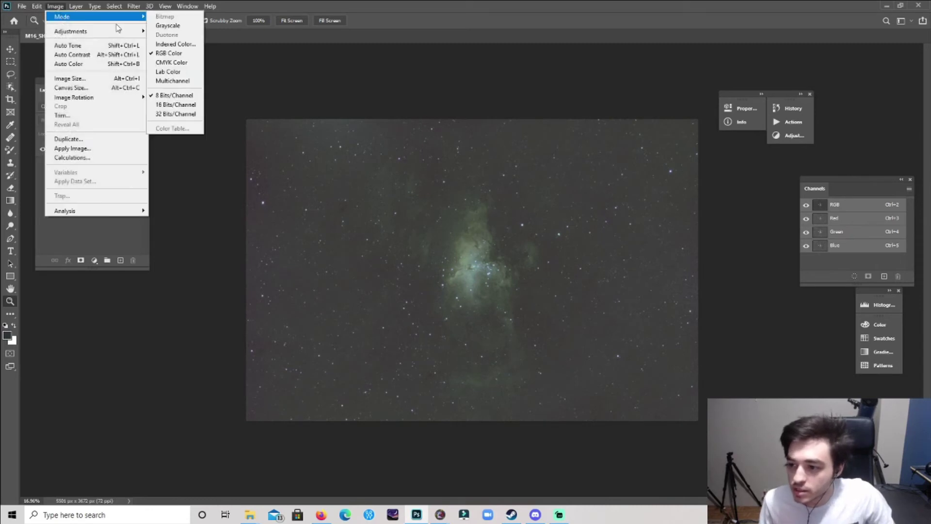
pyautogui.click(171, 105)
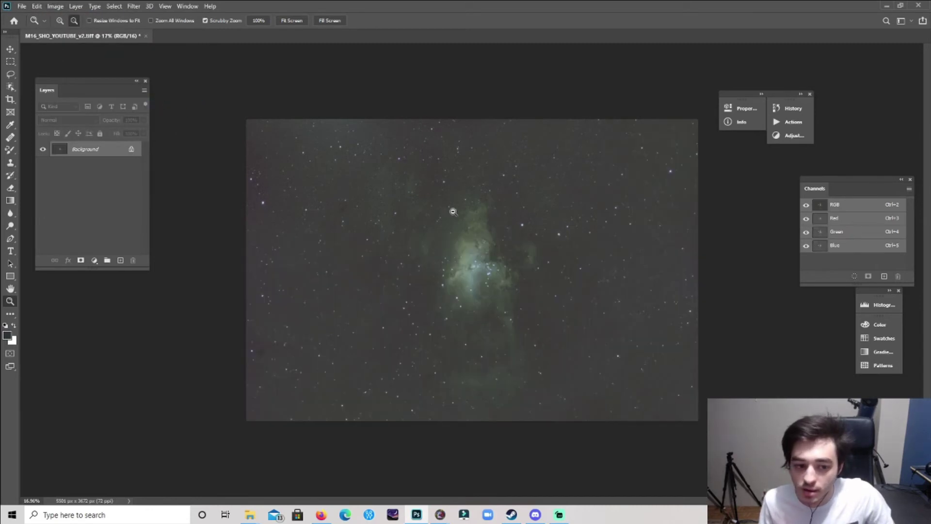
pyautogui.click(54, 6)
pyautogui.moveTo(78, 32)
pyautogui.click(173, 42)
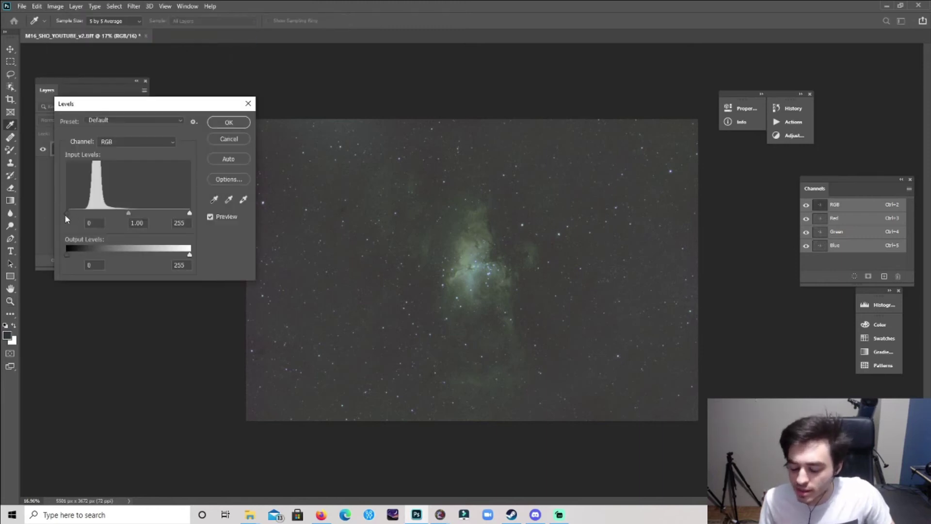
pyautogui.click(229, 138)
# Step: Rotate the image canvas by 180° and by a further 90° clockwise
pyautogui.click(55, 6)
pyautogui.click(56, 7)
pyautogui.click(56, 6)
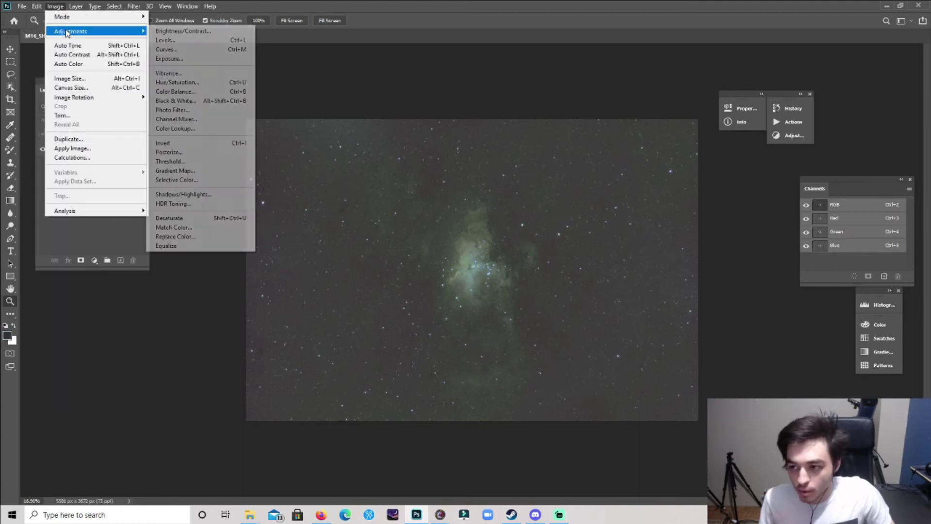
pyautogui.click(165, 97)
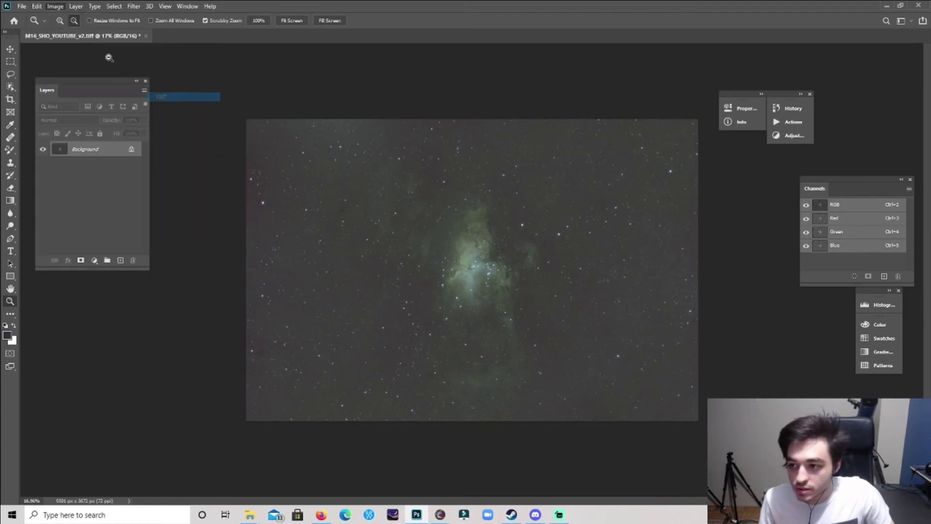
pyautogui.click(56, 7)
pyautogui.moveTo(90, 98)
pyautogui.click(184, 106)
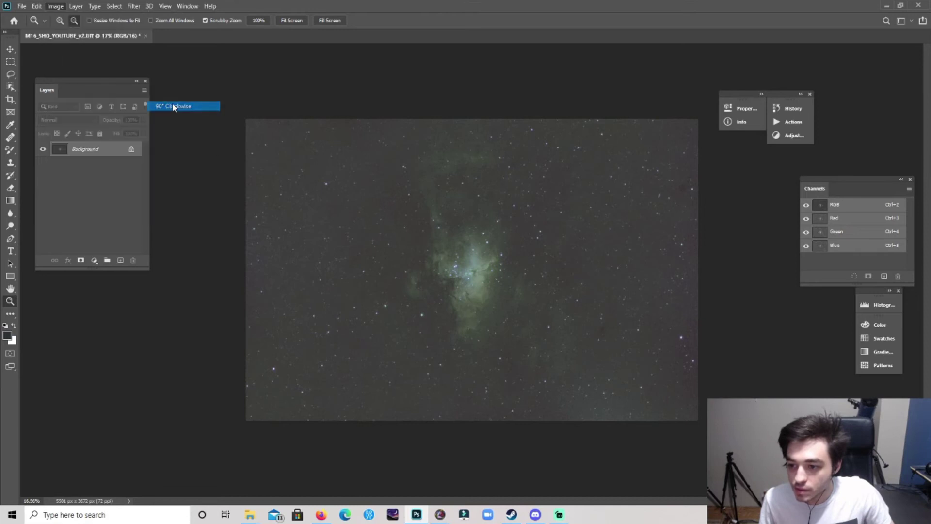
# Step: Crop the image tightly around the nebula to a nearly square frame of about 1632 by 1585 px
pyautogui.click(10, 99)
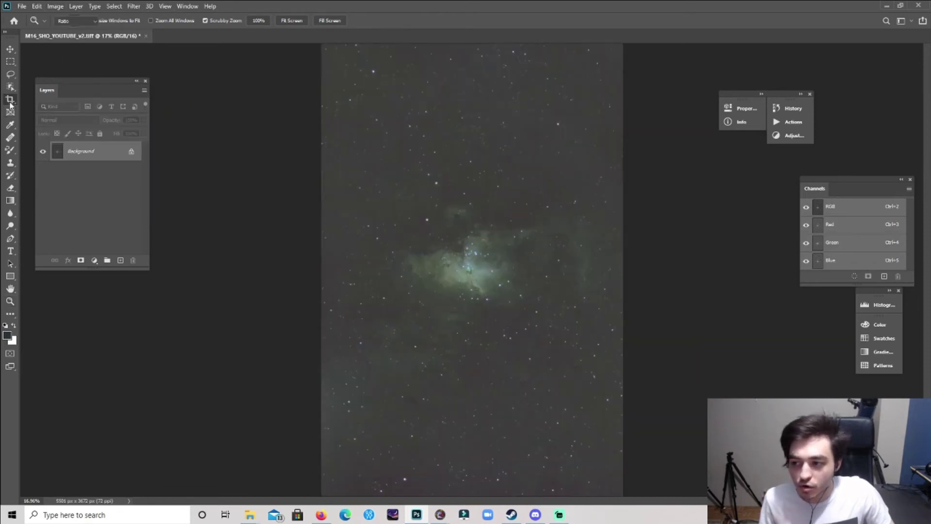
pyautogui.moveTo(475, 495); pyautogui.dragTo(485, 408)
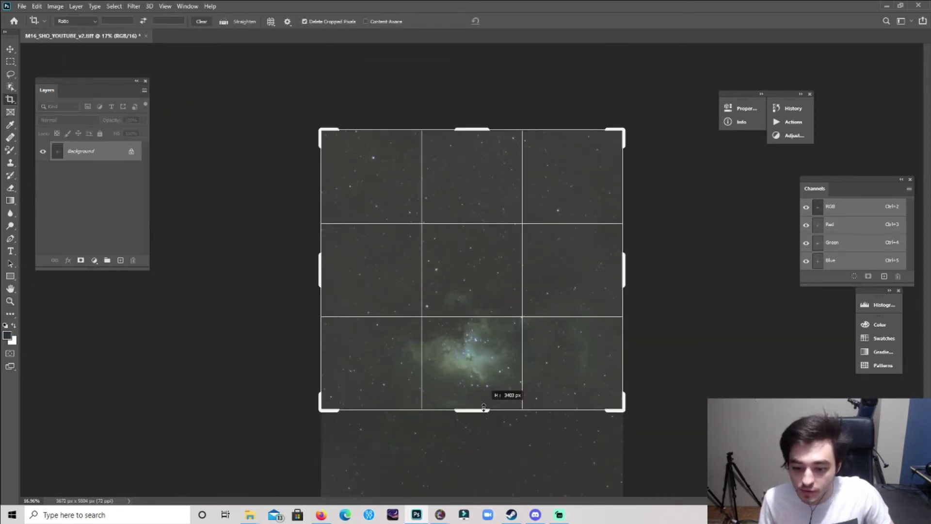
pyautogui.moveTo(471, 129); pyautogui.dragTo(471, 208)
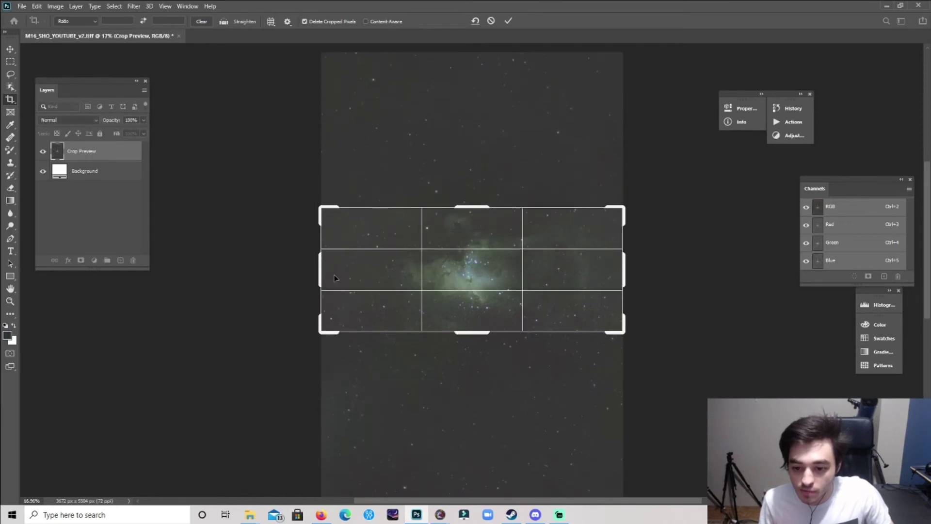
pyautogui.moveTo(319, 274); pyautogui.dragTo(362, 273)
pyautogui.moveTo(585, 274); pyautogui.dragTo(492, 282)
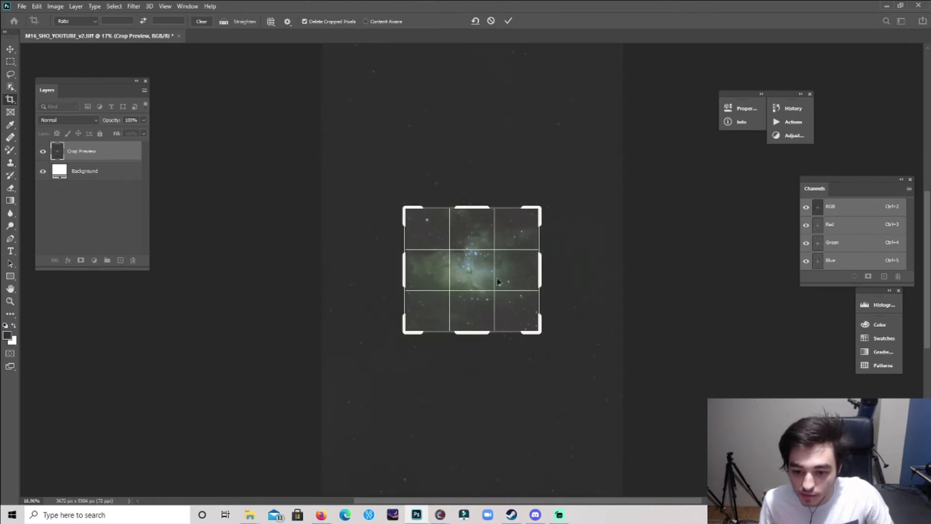
pyautogui.press('Return')
pyautogui.click(10, 300)
pyautogui.moveTo(421, 294); pyautogui.dragTo(528, 296)
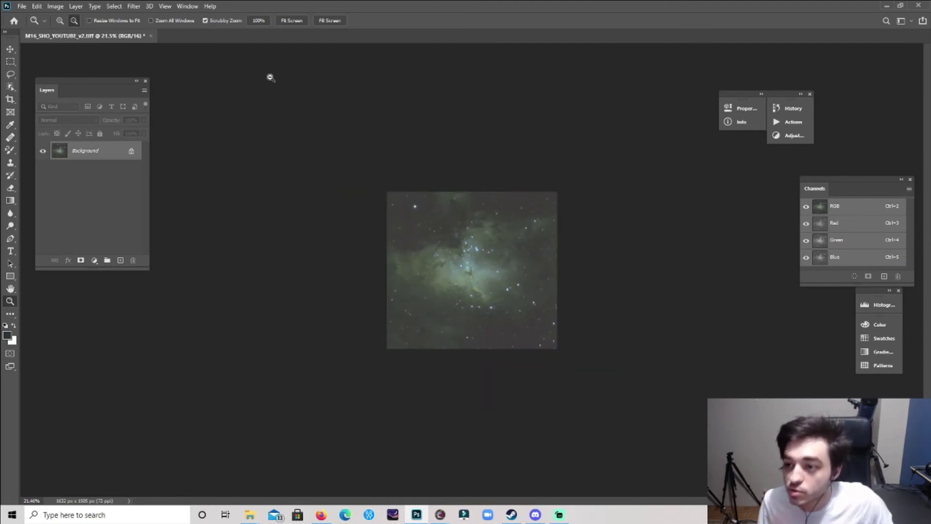
# Step: Use Levels on the RGB channel to set the black input level to 4
pyautogui.click(55, 6)
pyautogui.moveTo(61, 31)
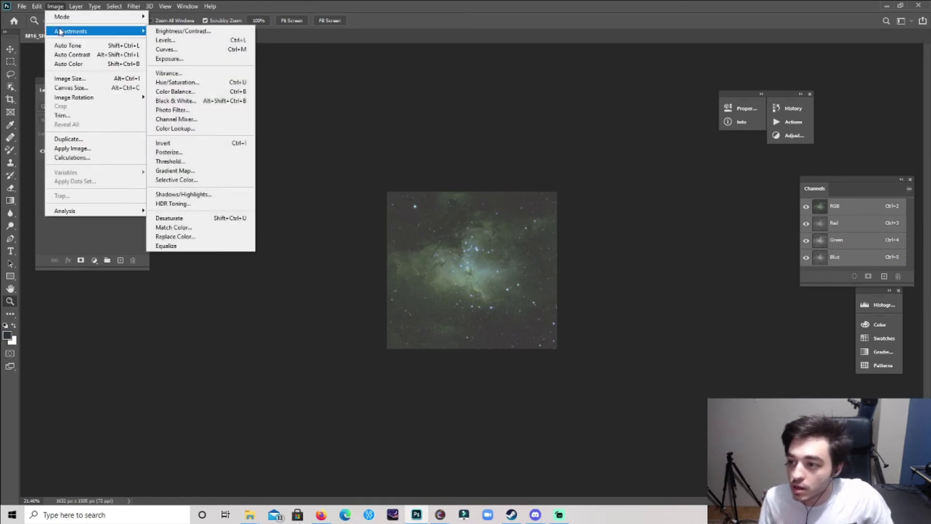
pyautogui.click(165, 41)
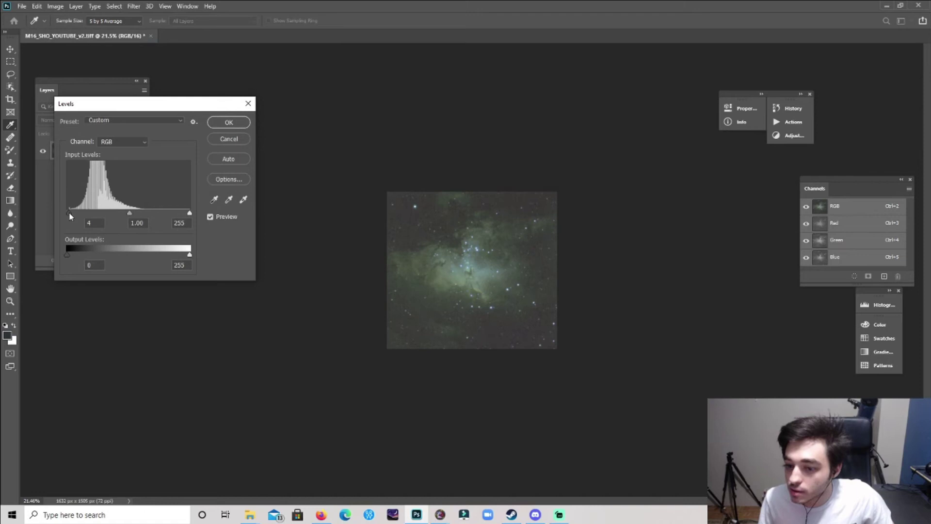
pyautogui.click(228, 122)
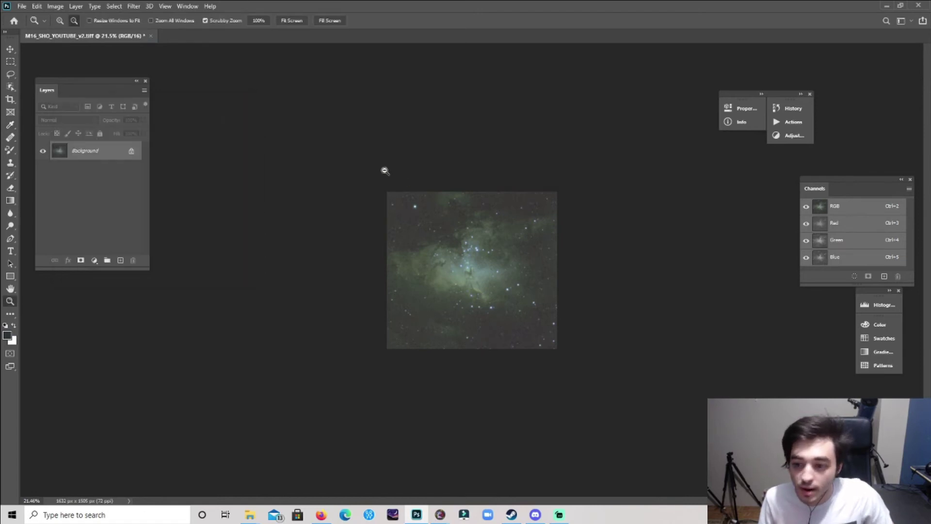
pyautogui.click(55, 6)
pyautogui.moveTo(94, 6)
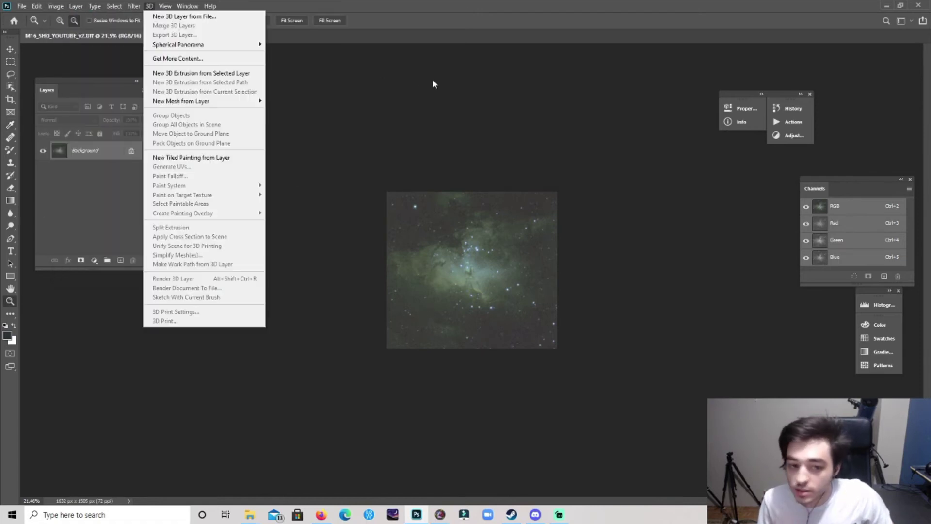
# Step: Add a Selective Color adjustment layer and set the cyan of the Greens to -100%
pyautogui.moveTo(134, 6)
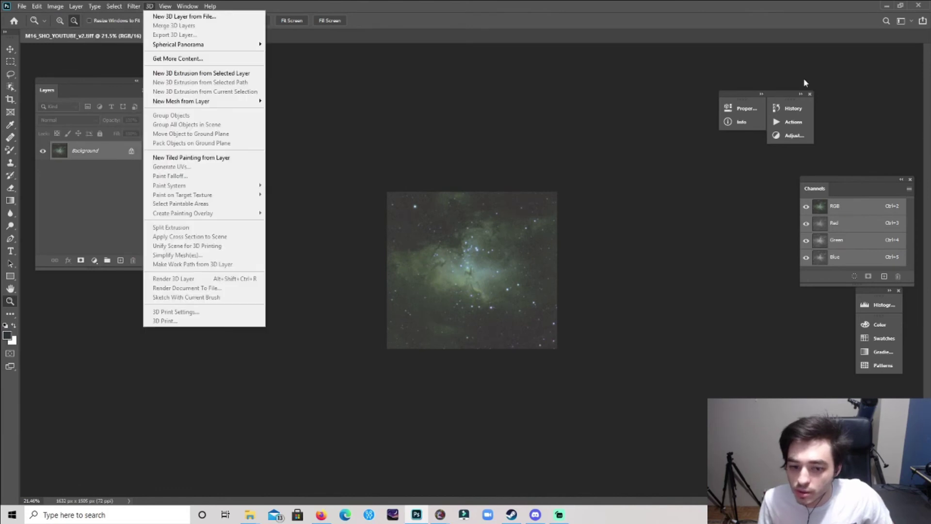
pyautogui.click(793, 138)
pyautogui.click(793, 137)
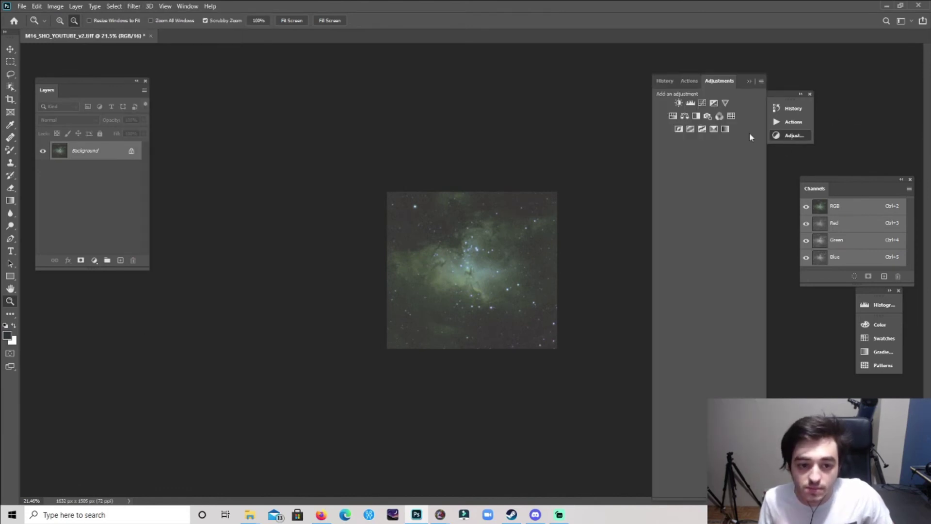
pyautogui.click(715, 130)
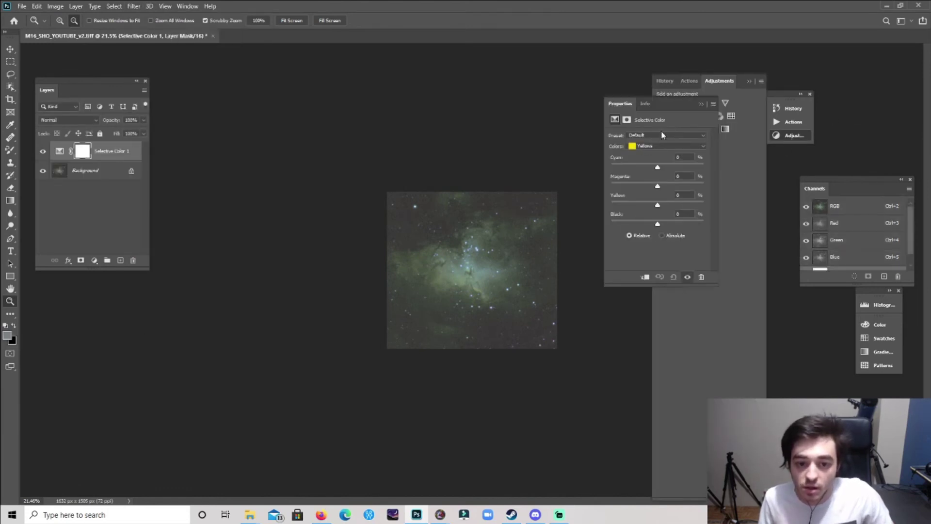
pyautogui.click(658, 146)
pyautogui.click(661, 169)
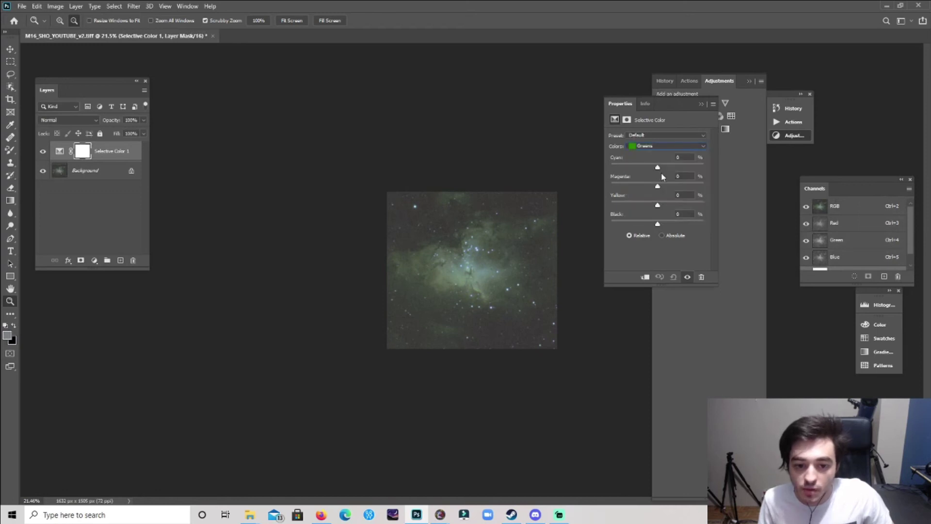
pyautogui.moveTo(661, 171); pyautogui.dragTo(634, 170)
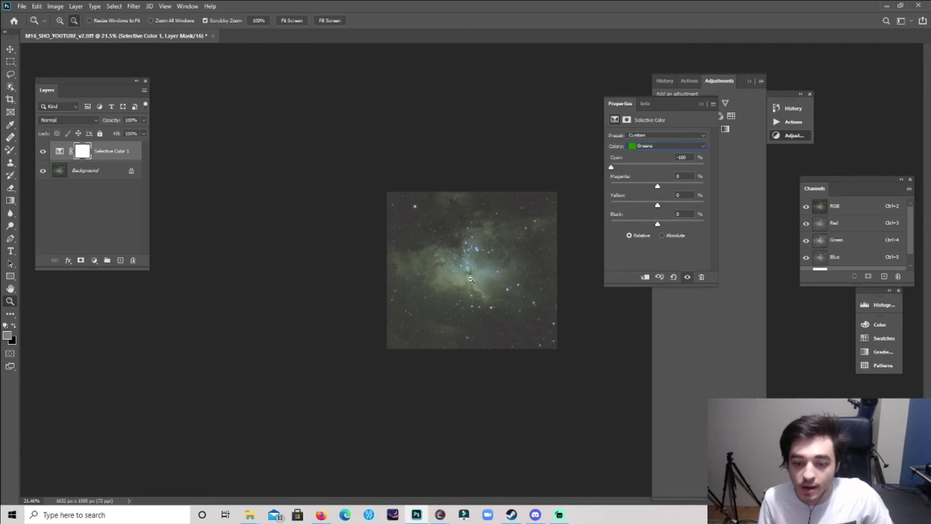
# Step: Raise the magenta of the Greens in the Selective Color adjustment to about +66%
pyautogui.moveTo(658, 187); pyautogui.dragTo(626, 192)
pyautogui.moveTo(683, 185)
pyautogui.mouseDown()
pyautogui.moveTo(659, 185)
pyautogui.moveTo(679, 185)
pyautogui.mouseUp()
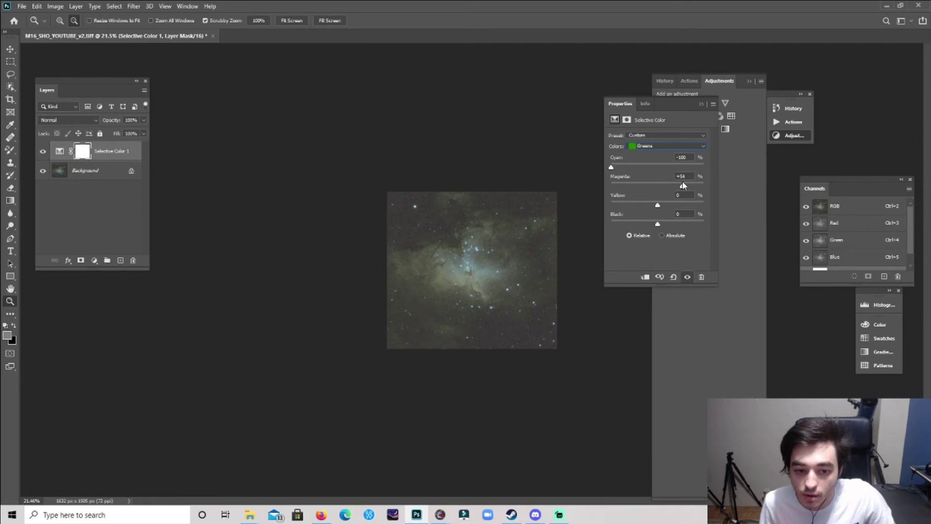
pyautogui.moveTo(683, 183); pyautogui.dragTo(687, 185)
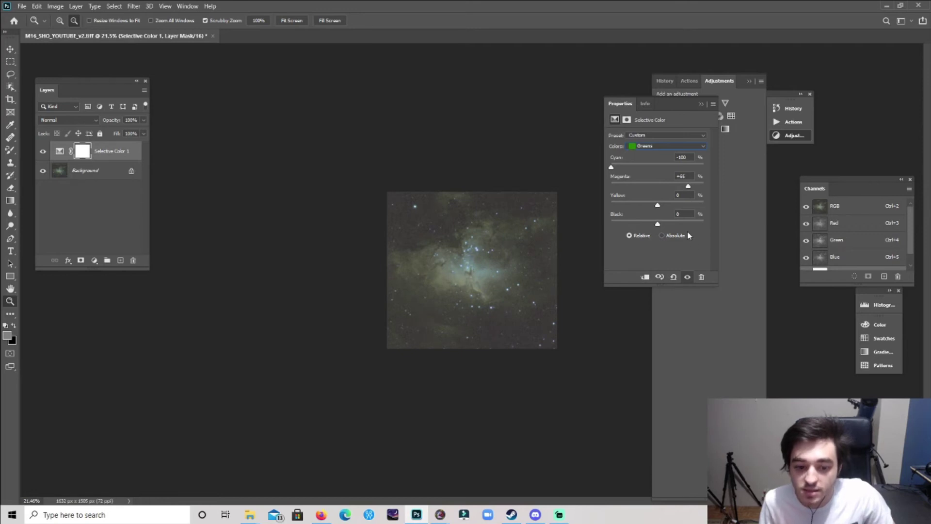
pyautogui.click(700, 106)
# Step: Merge the Selective Color layer with the background into a single visible layer
pyautogui.rightClick(107, 155)
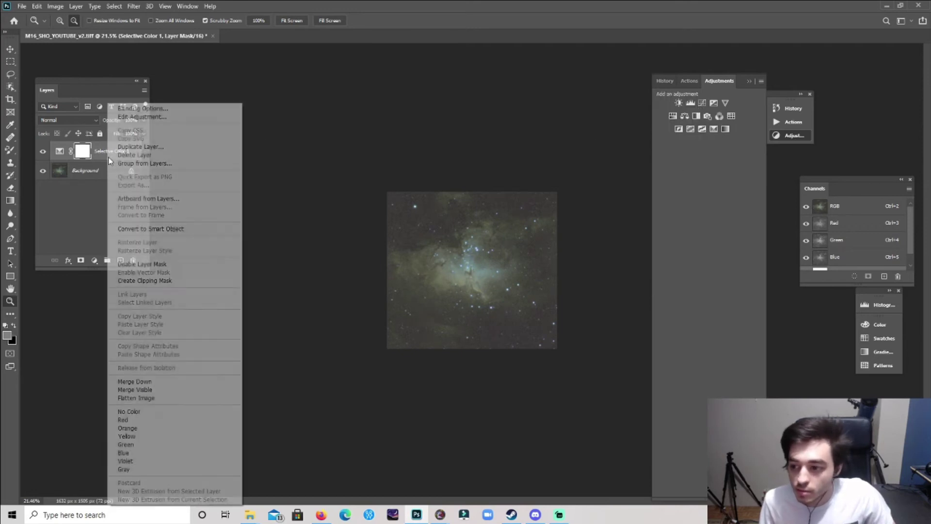
pyautogui.click(155, 389)
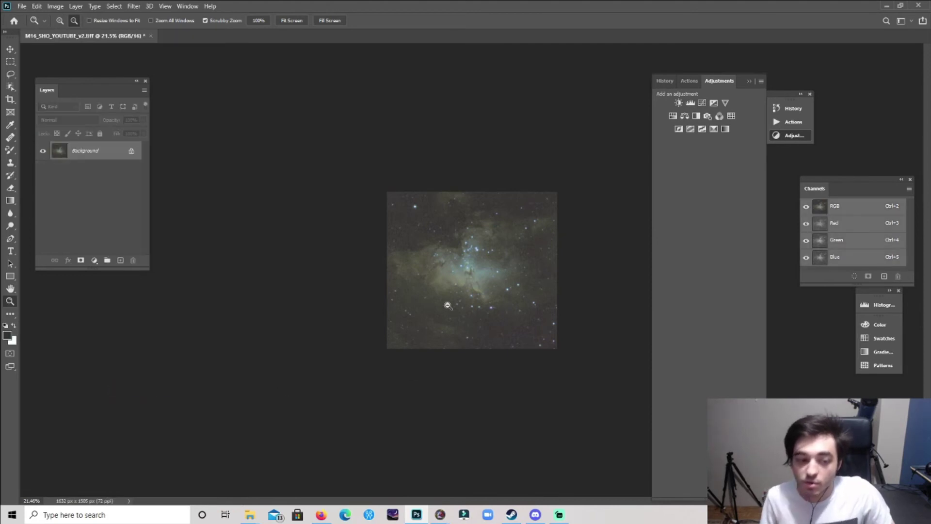
pyautogui.moveTo(462, 282); pyautogui.dragTo(468, 283)
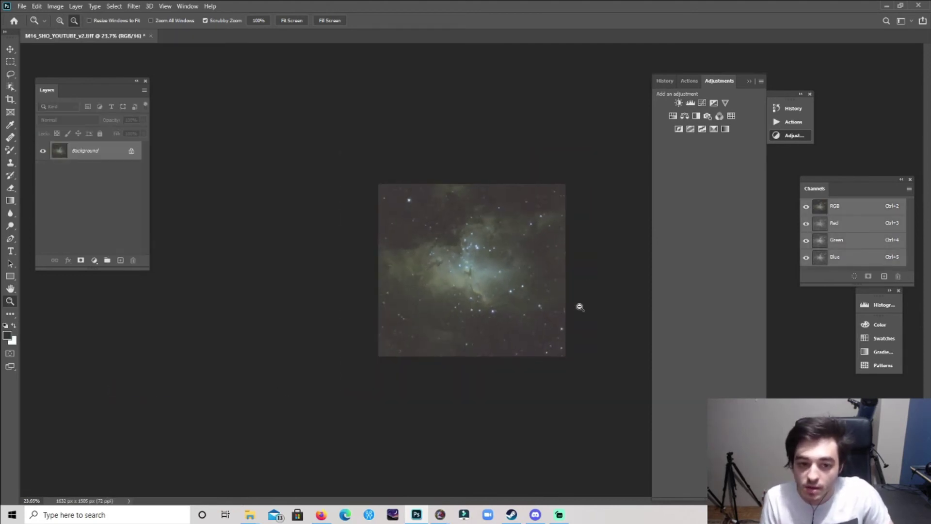
# Step: Apply the Camera Raw Filter with luminance noise reduction 31, color noise reduction 14 and sharpening amount 26
pyautogui.click(134, 6)
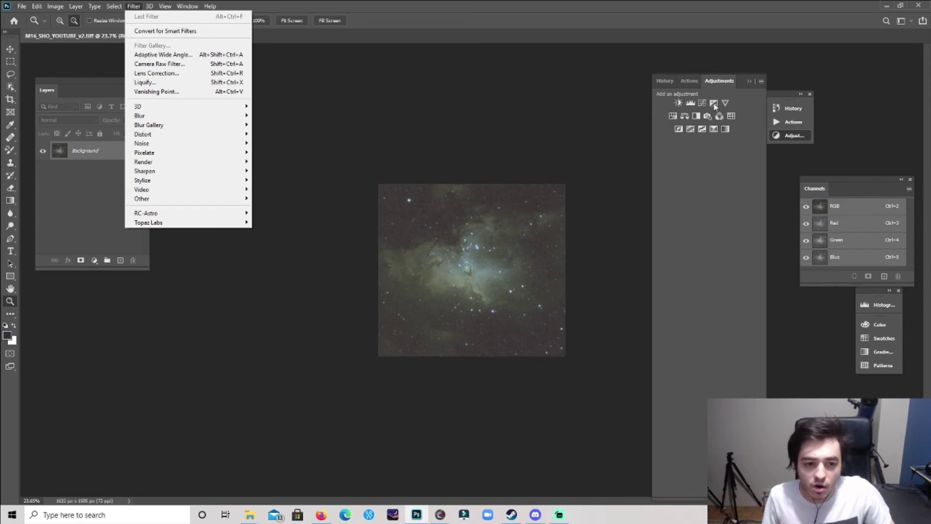
pyautogui.click(73, 169)
pyautogui.click(134, 7)
pyautogui.click(159, 63)
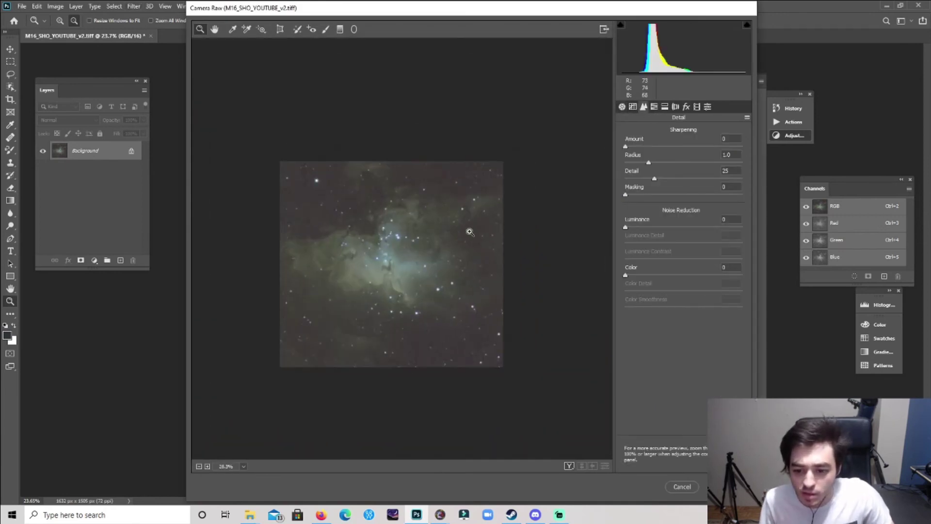
pyautogui.moveTo(626, 227); pyautogui.dragTo(661, 226)
pyautogui.moveTo(626, 275)
pyautogui.mouseDown()
pyautogui.moveTo(657, 269)
pyautogui.moveTo(642, 274)
pyautogui.mouseUp()
pyautogui.moveTo(626, 146); pyautogui.dragTo(646, 146)
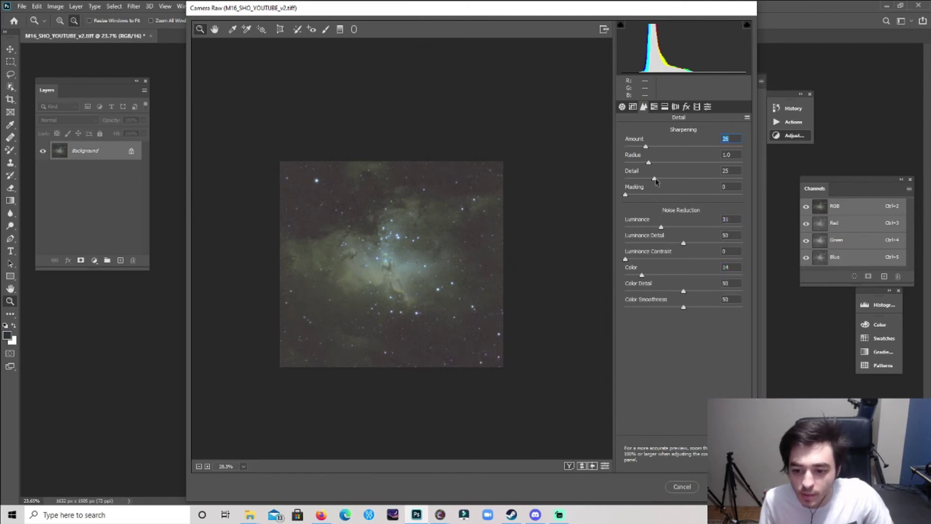
pyautogui.click(622, 106)
pyautogui.click(634, 107)
pyautogui.click(643, 106)
pyautogui.click(654, 107)
pyautogui.press('Return')
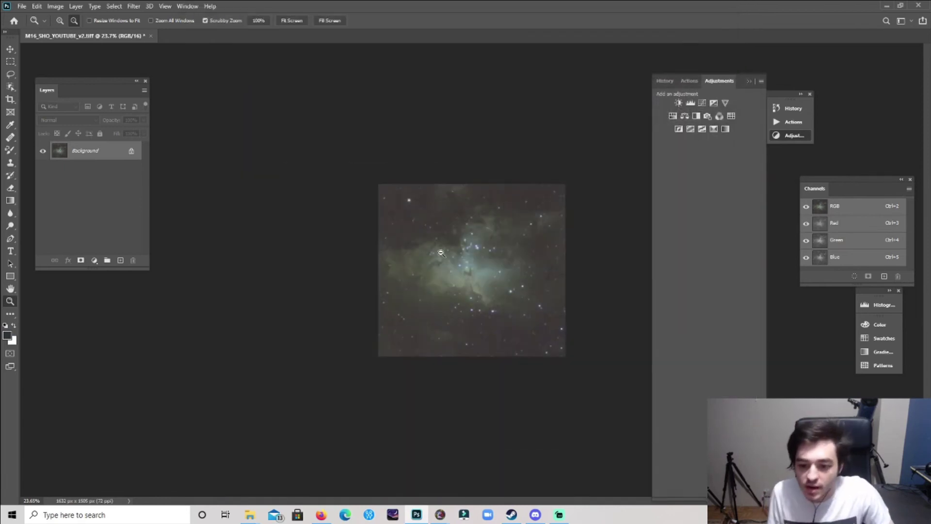
# Step: Start another Camera Raw Filter and set the hue of the Greens to -70 in the HSL adjustments
pyautogui.moveTo(453, 275); pyautogui.dragTo(460, 275)
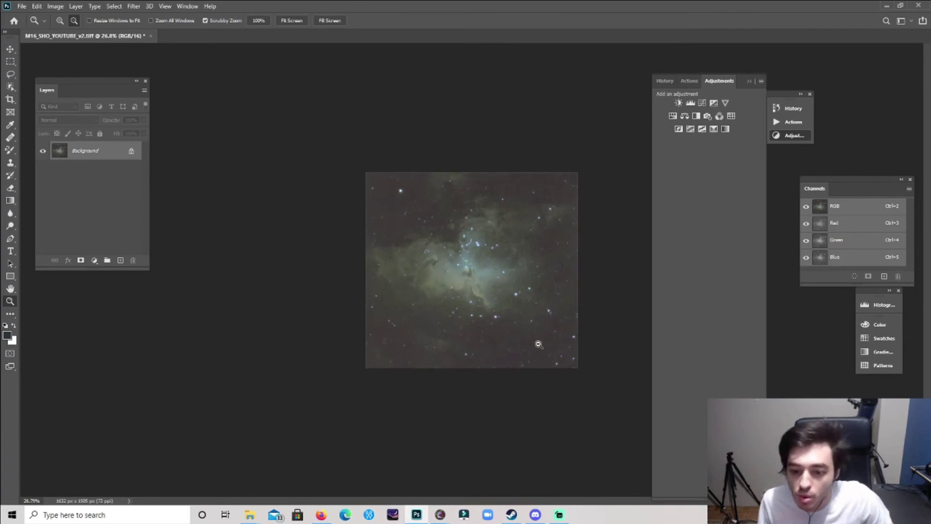
pyautogui.click(134, 6)
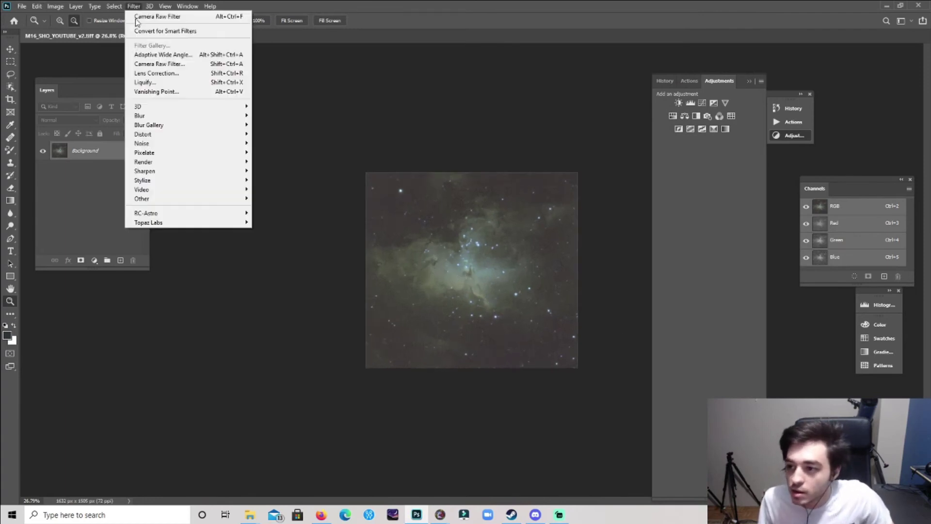
pyautogui.click(136, 65)
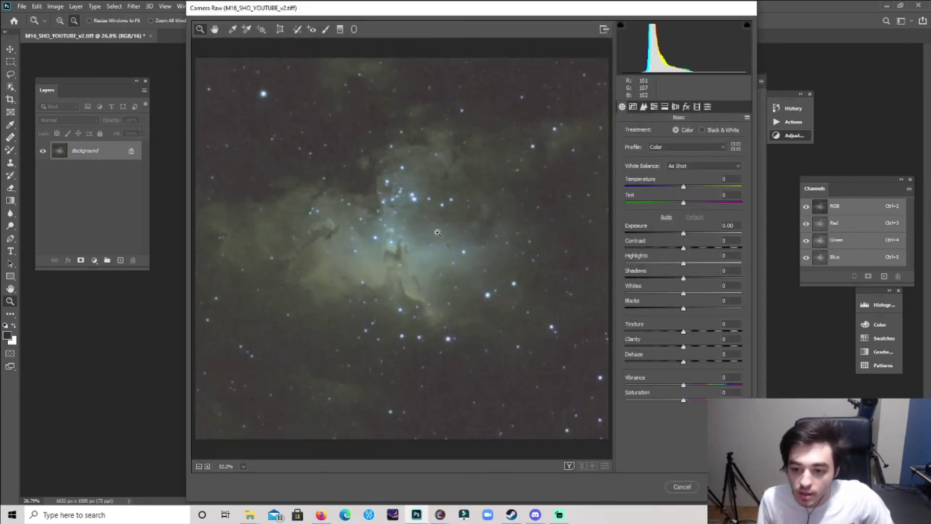
pyautogui.click(654, 106)
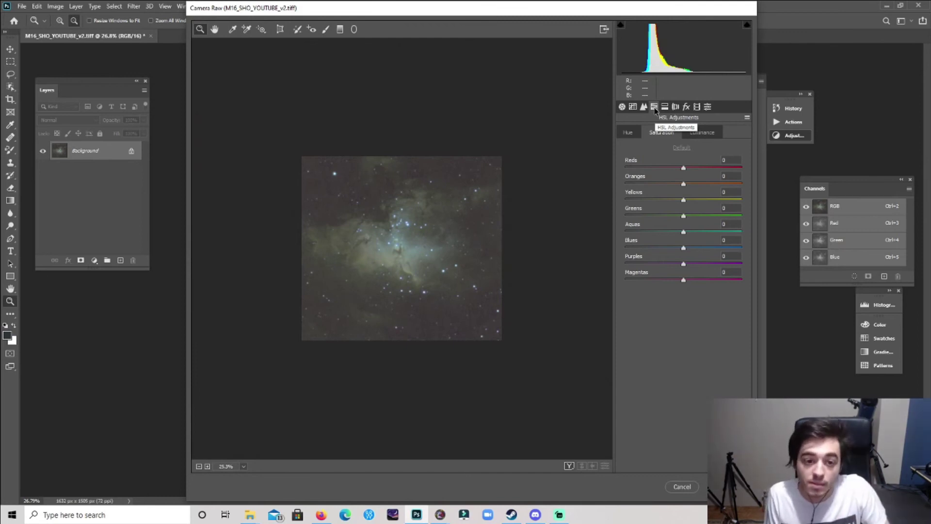
pyautogui.click(626, 130)
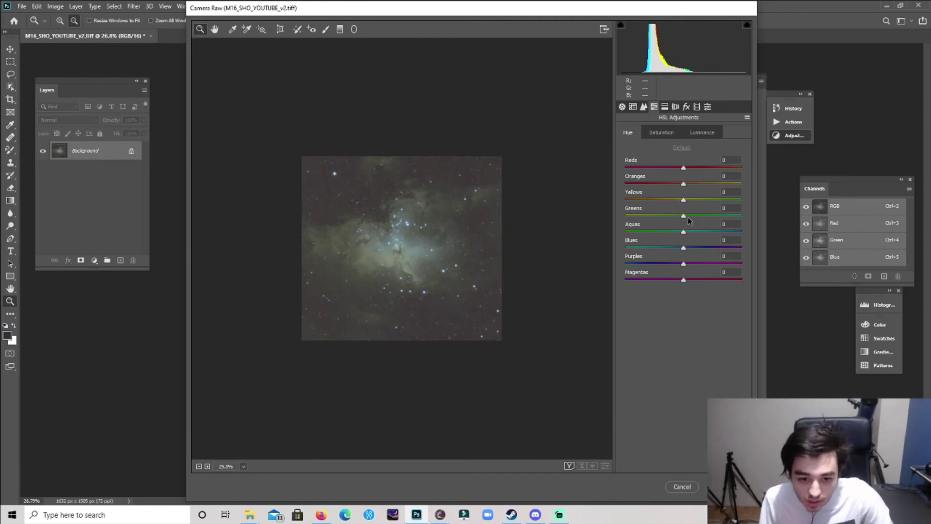
pyautogui.moveTo(683, 216); pyautogui.dragTo(649, 216)
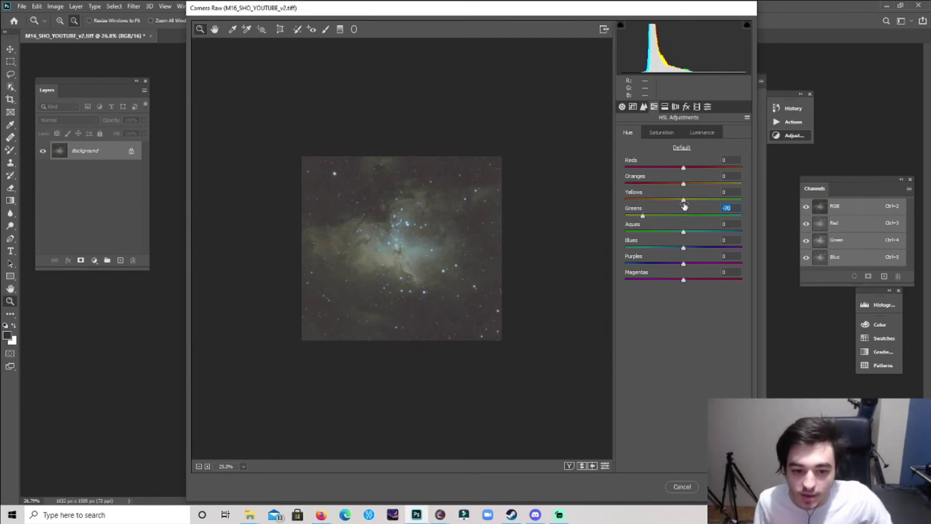
# Step: Set the hue of the Yellows to -23, keeping the Aquas at 0
pyautogui.moveTo(684, 203)
pyautogui.mouseDown()
pyautogui.moveTo(729, 200)
pyautogui.moveTo(657, 202)
pyautogui.moveTo(753, 196)
pyautogui.moveTo(663, 197)
pyautogui.moveTo(696, 194)
pyautogui.moveTo(673, 196)
pyautogui.mouseUp()
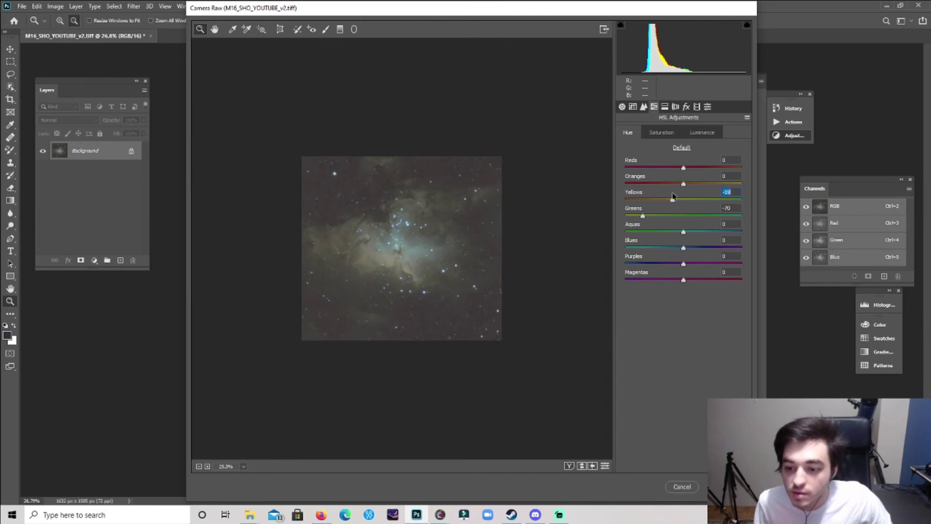
pyautogui.scroll(-2, 395, 209)
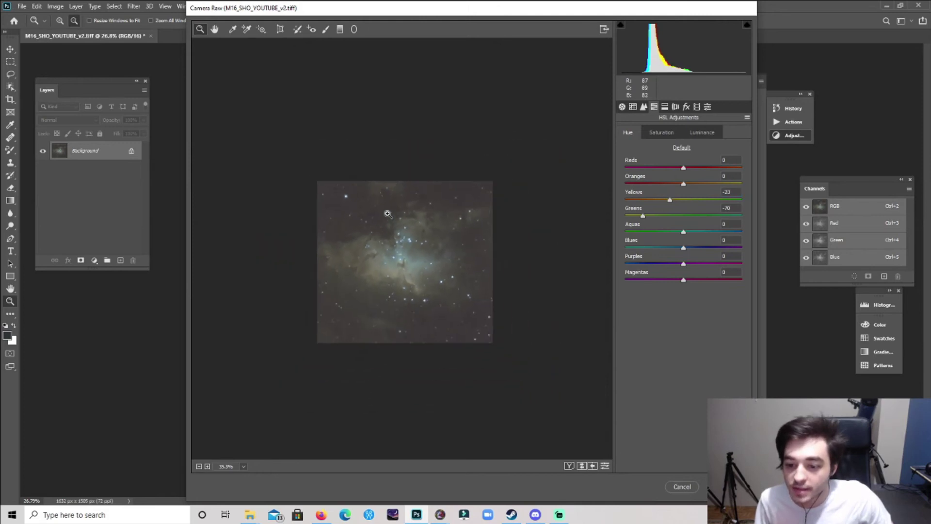
pyautogui.scroll(3, 416, 271)
pyautogui.scroll(-2, 416, 271)
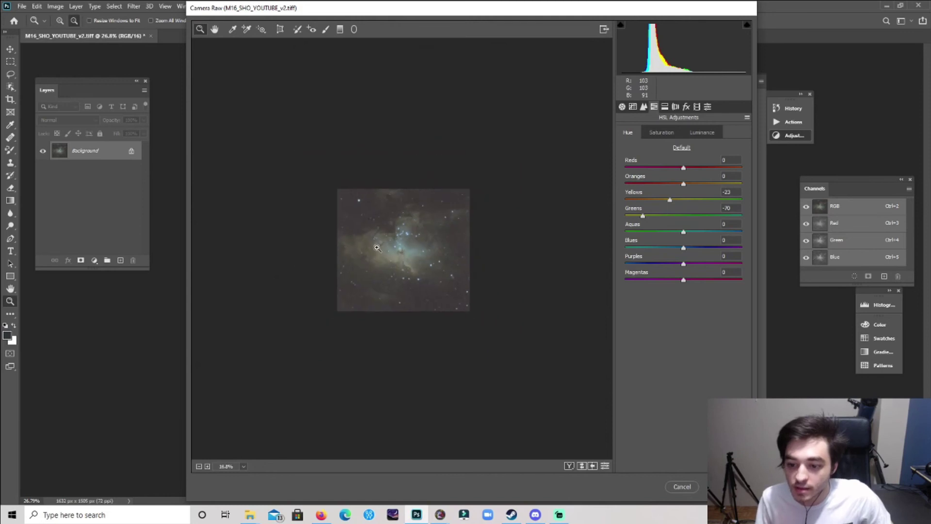
pyautogui.scroll(1, 388, 250)
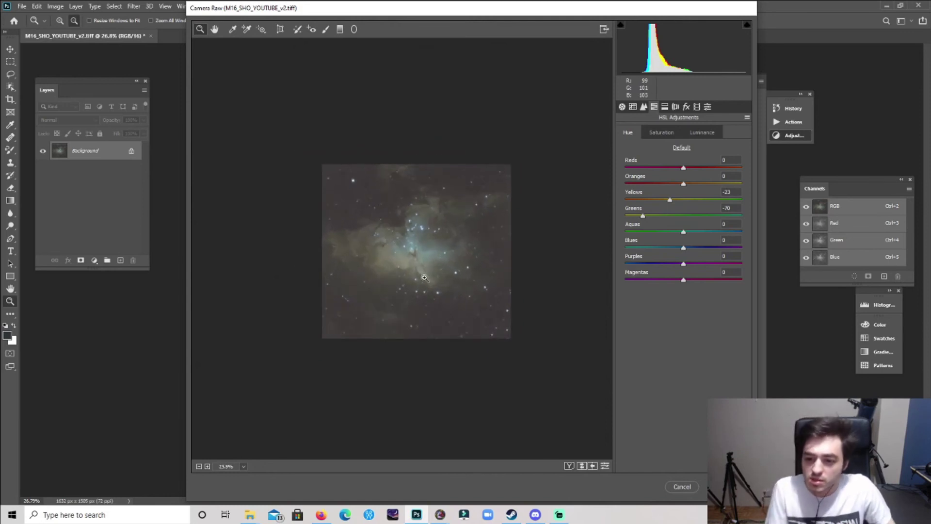
pyautogui.scroll(1, 425, 253)
pyautogui.scroll(-2, 417, 253)
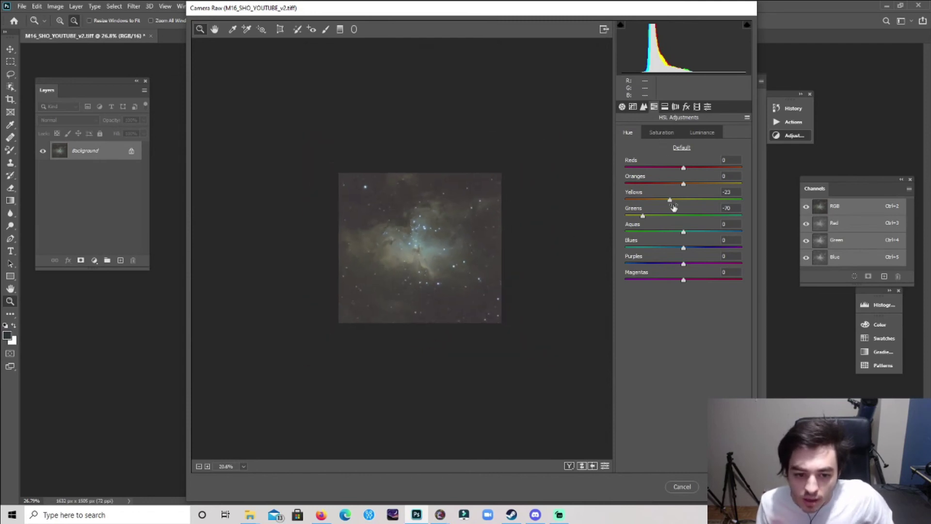
pyautogui.scroll(1, 432, 224)
pyautogui.moveTo(684, 234)
pyautogui.mouseDown()
pyautogui.moveTo(736, 228)
pyautogui.moveTo(672, 234)
pyautogui.moveTo(684, 238)
pyautogui.mouseUp()
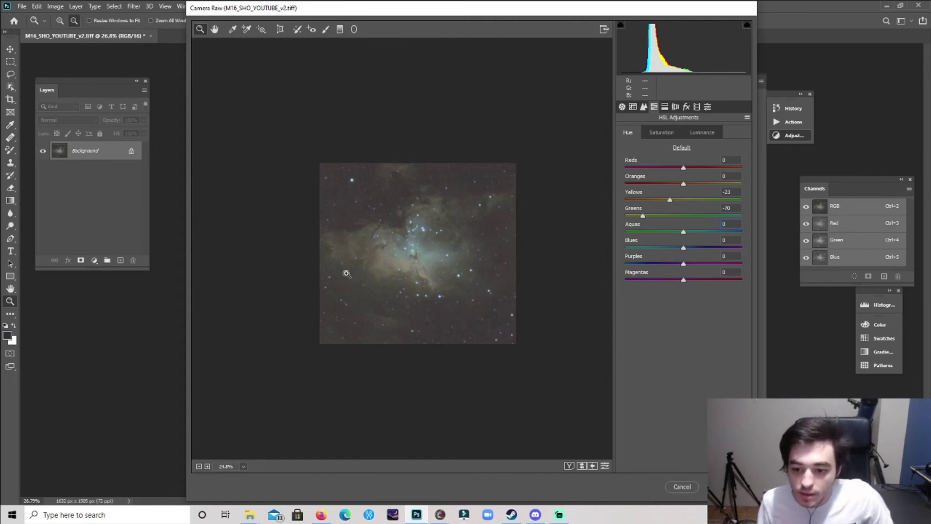
# Step: Set the HSL saturation of the Yellows to +50 and the Greens to +40, with the Oranges at 0
pyautogui.click(662, 133)
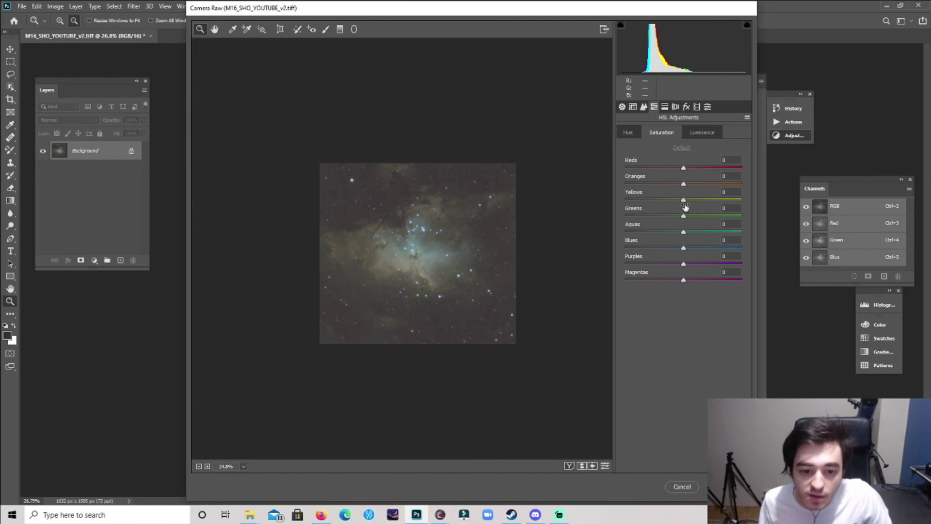
pyautogui.moveTo(684, 184)
pyautogui.mouseDown()
pyautogui.moveTo(708, 186)
pyautogui.moveTo(687, 184)
pyautogui.mouseUp()
pyautogui.write('0')
pyautogui.moveTo(684, 199); pyautogui.dragTo(711, 201)
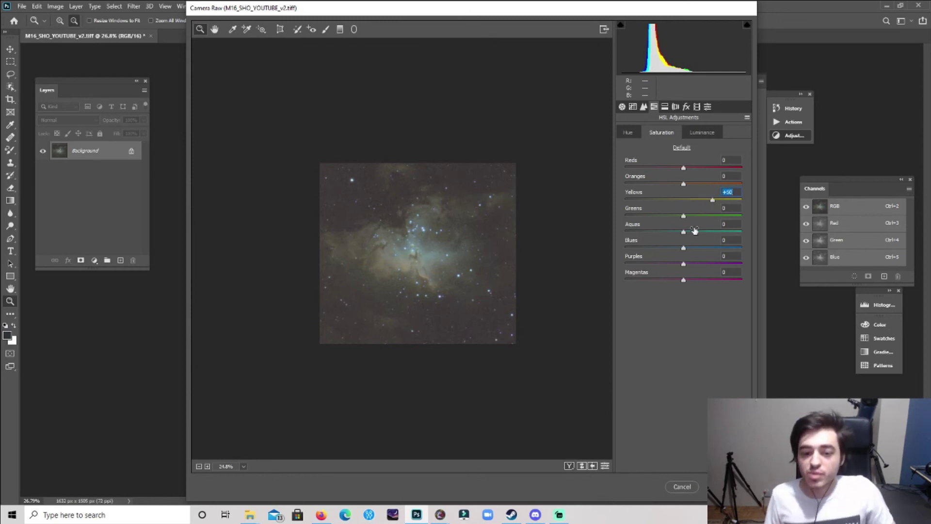
pyautogui.moveTo(684, 217); pyautogui.dragTo(709, 199)
pyautogui.scroll(-2, 414, 242)
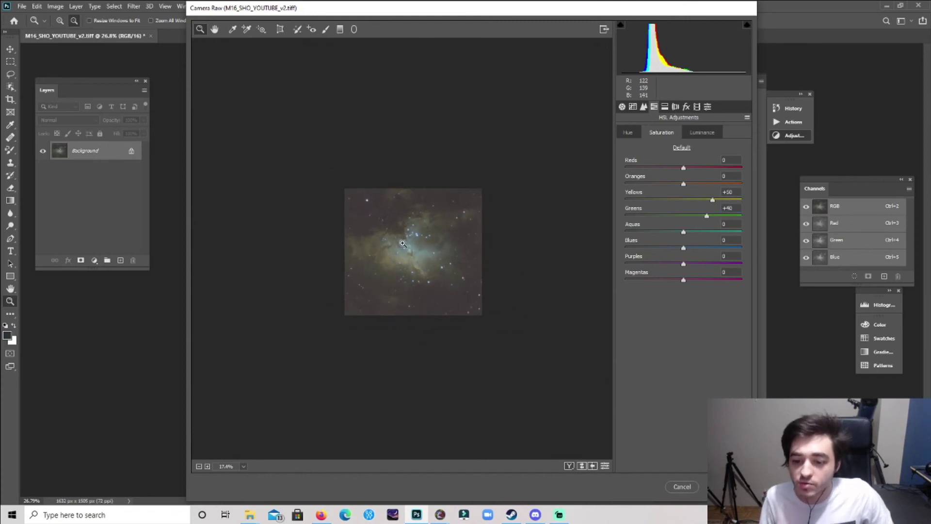
pyautogui.scroll(1, 415, 272)
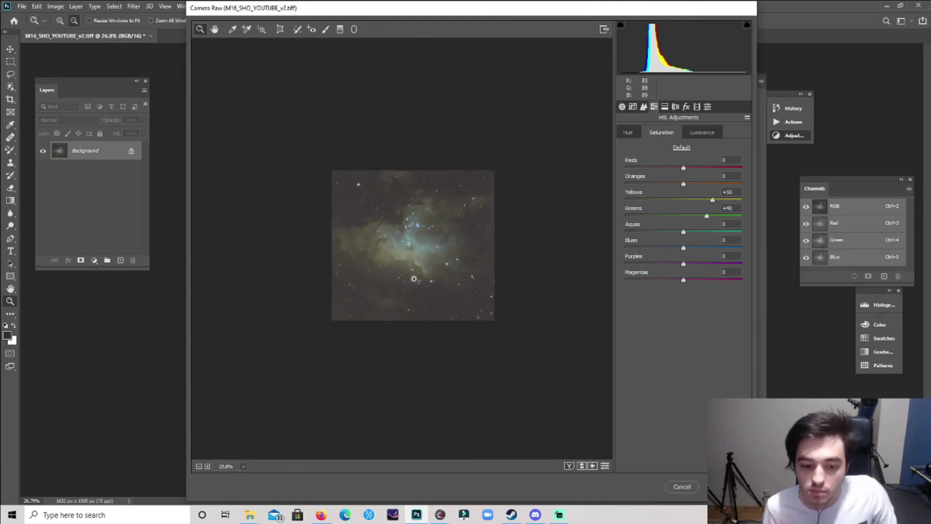
pyautogui.scroll(1, 392, 237)
# Step: Try small changes to the Aquas saturation and the Blues luminance, and reset both to 0
pyautogui.moveTo(684, 232)
pyautogui.mouseDown()
pyautogui.moveTo(703, 232)
pyautogui.moveTo(654, 233)
pyautogui.moveTo(688, 232)
pyautogui.mouseUp()
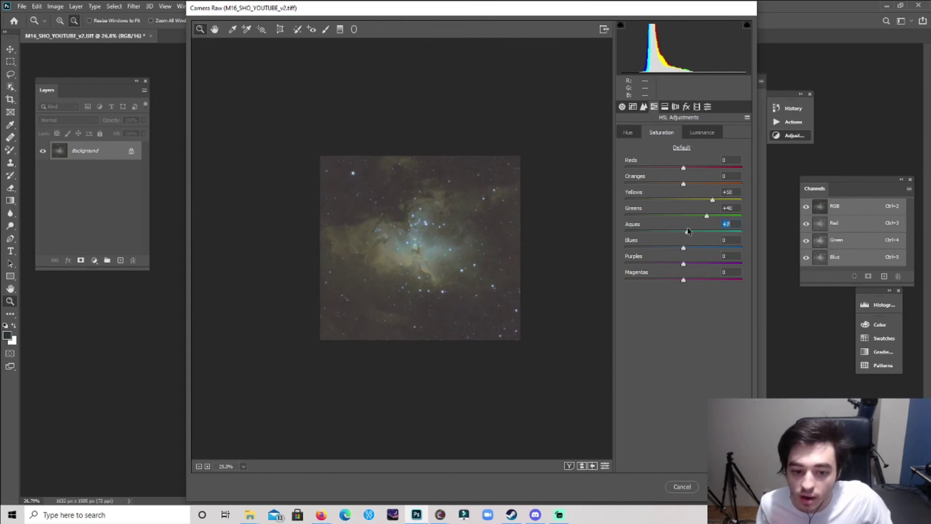
pyautogui.write('0')
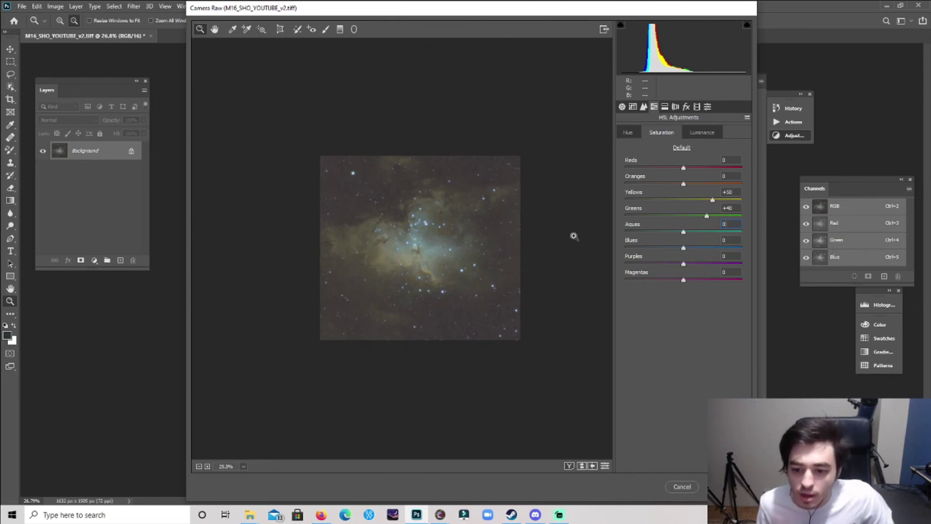
pyautogui.click(694, 135)
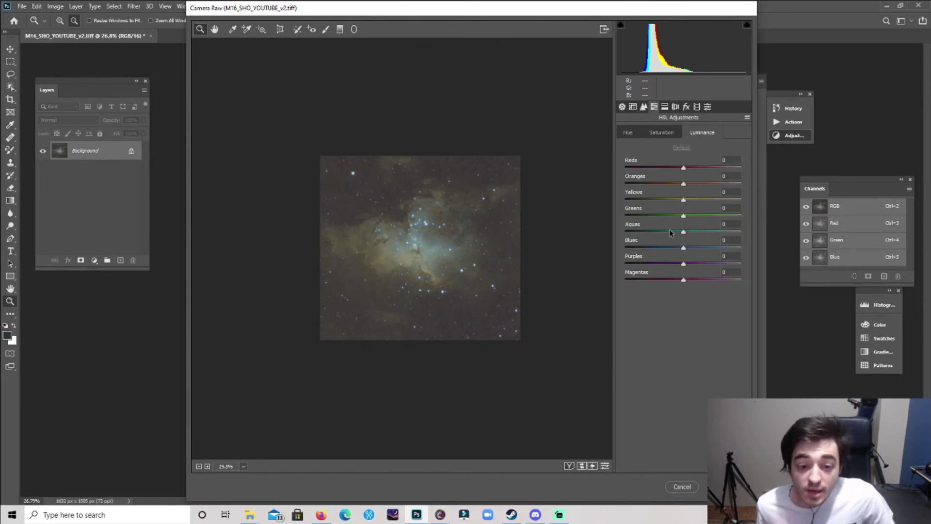
pyautogui.moveTo(686, 247)
pyautogui.mouseDown()
pyautogui.moveTo(718, 251)
pyautogui.moveTo(685, 249)
pyautogui.mouseUp()
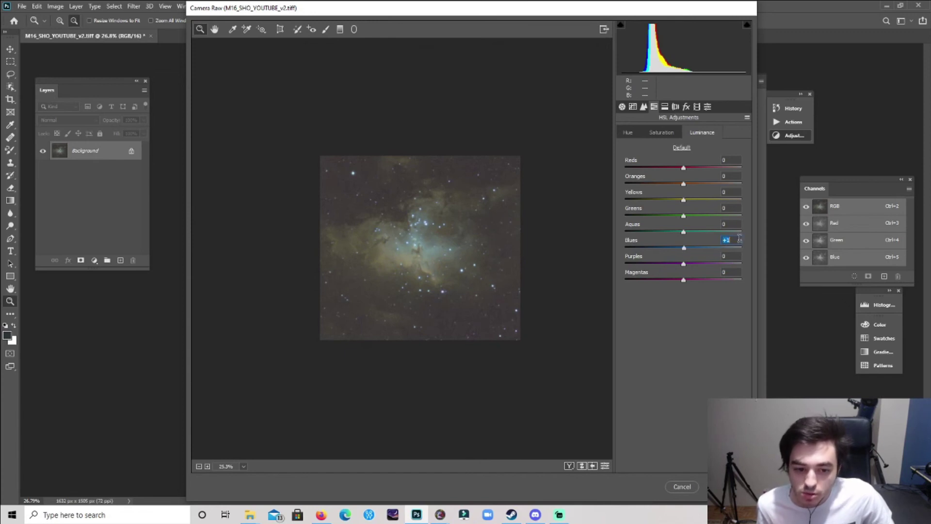
pyautogui.write('0')
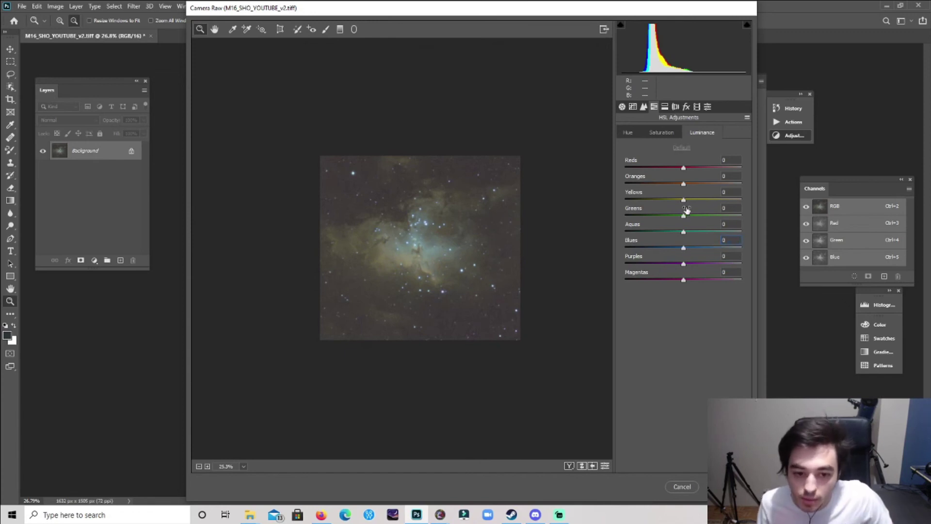
# Step: Set the HSL luminance of the Yellows to +34 and the Greens to +11, and apply the Camera Raw Filter
pyautogui.moveTo(685, 201)
pyautogui.mouseDown()
pyautogui.moveTo(715, 200)
pyautogui.moveTo(692, 214)
pyautogui.mouseUp()
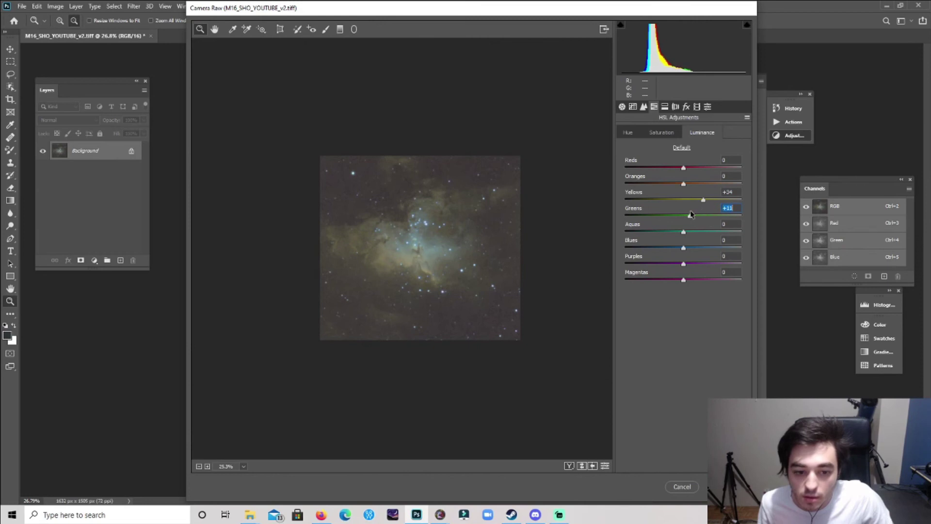
pyautogui.click(622, 107)
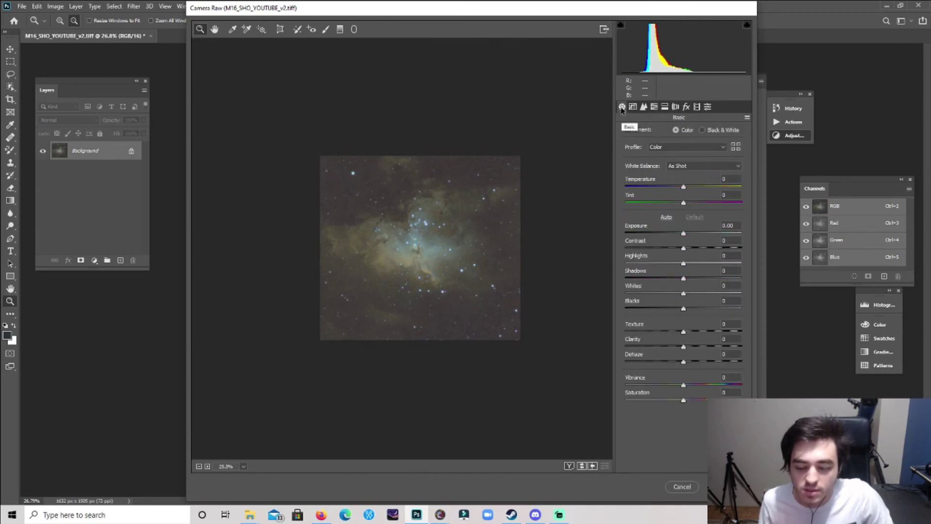
pyautogui.click(725, 486)
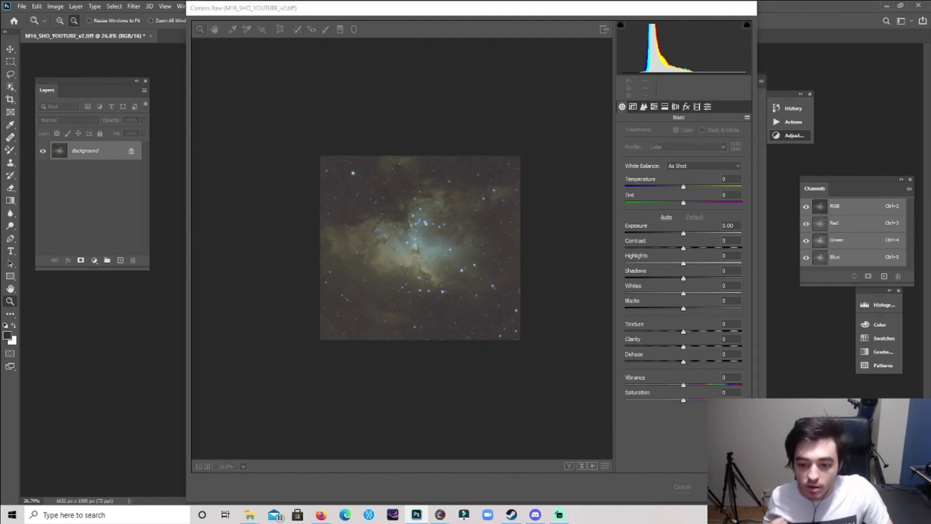
# Step: Examine the colours of the edited nebula and compare them with the image in Astro Pixel Processor, returning to Photoshop
pyautogui.click(469, 271)
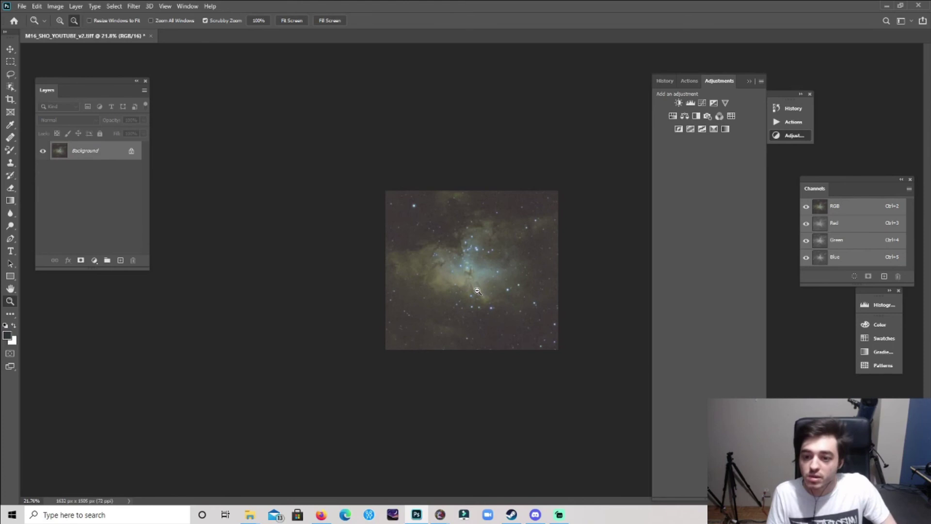
pyautogui.scroll(3, 487, 306)
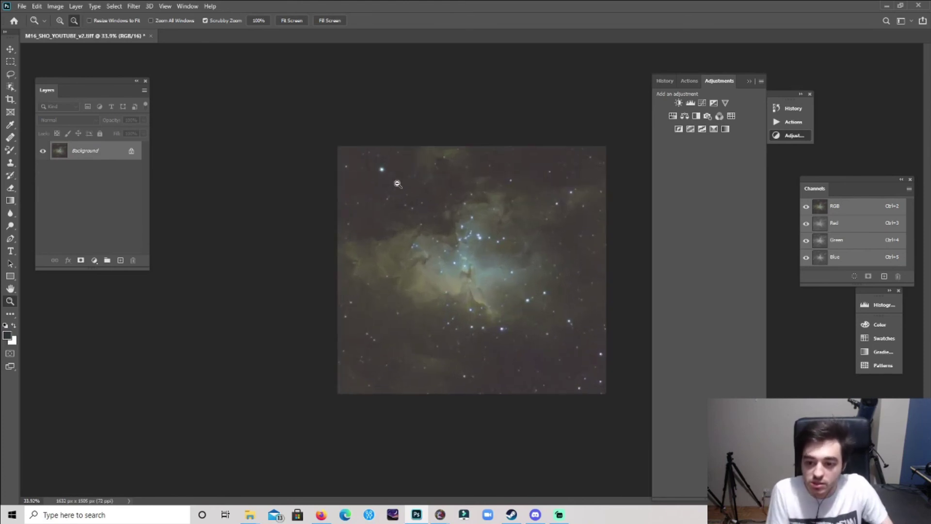
pyautogui.scroll(-1, 400, 237)
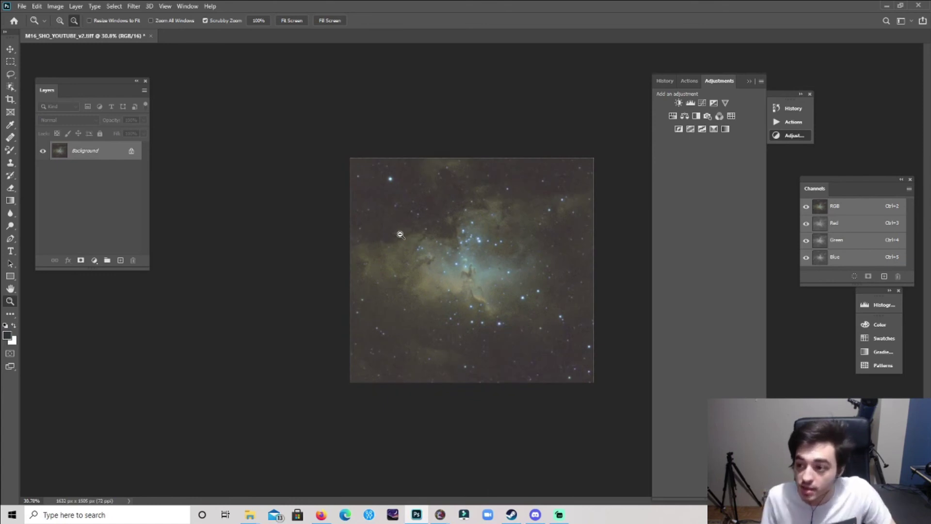
pyautogui.scroll(-1, 462, 292)
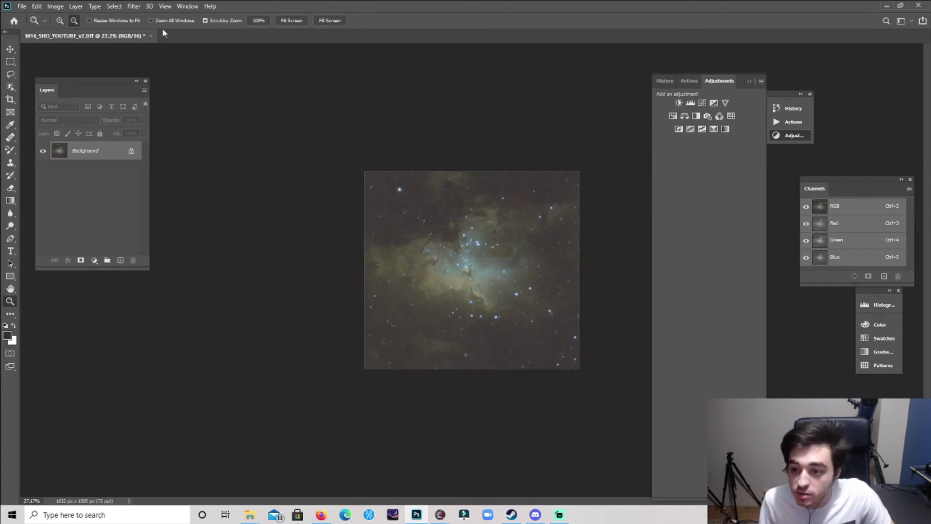
pyautogui.scroll(3, 478, 311)
pyautogui.scroll(-4, 469, 302)
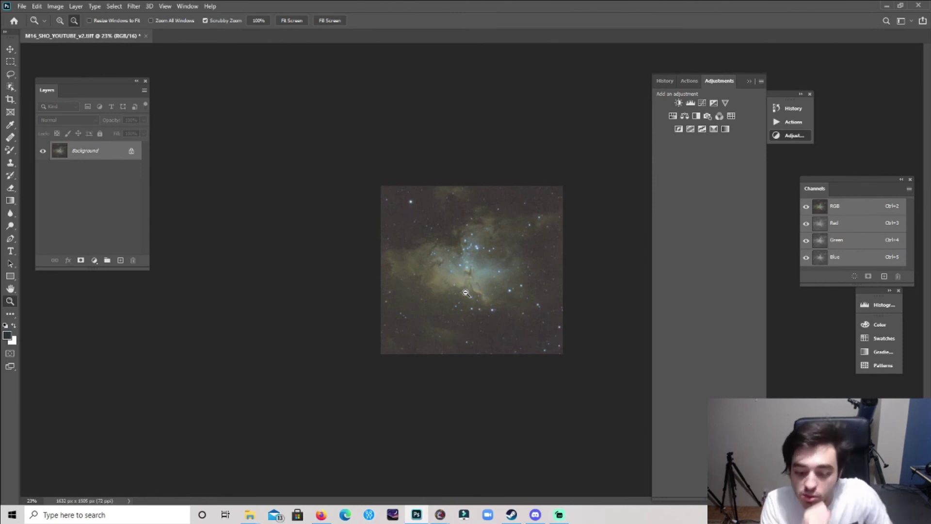
pyautogui.click(440, 514)
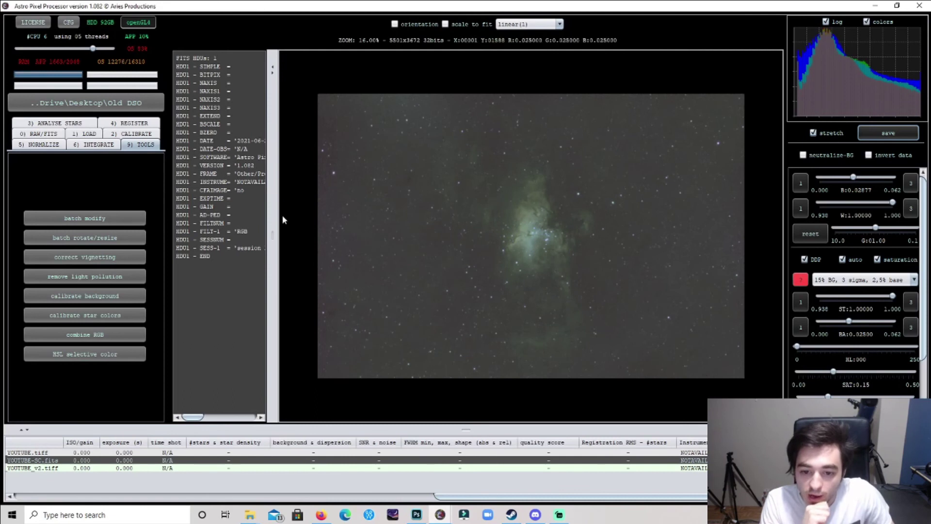
pyautogui.click(417, 514)
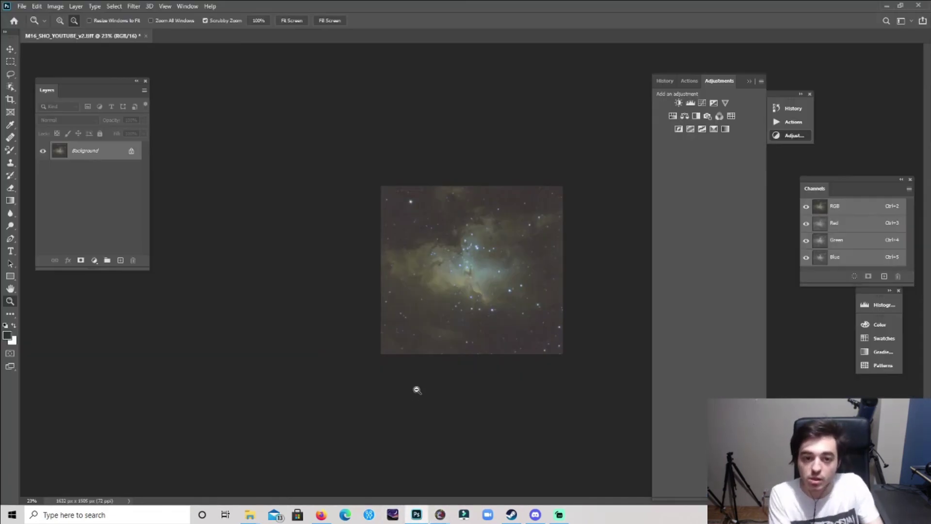
# Step: Start another Camera Raw Filter and set Contrast to +25, Shadows to -41 and Clarity to +20
pyautogui.click(114, 7)
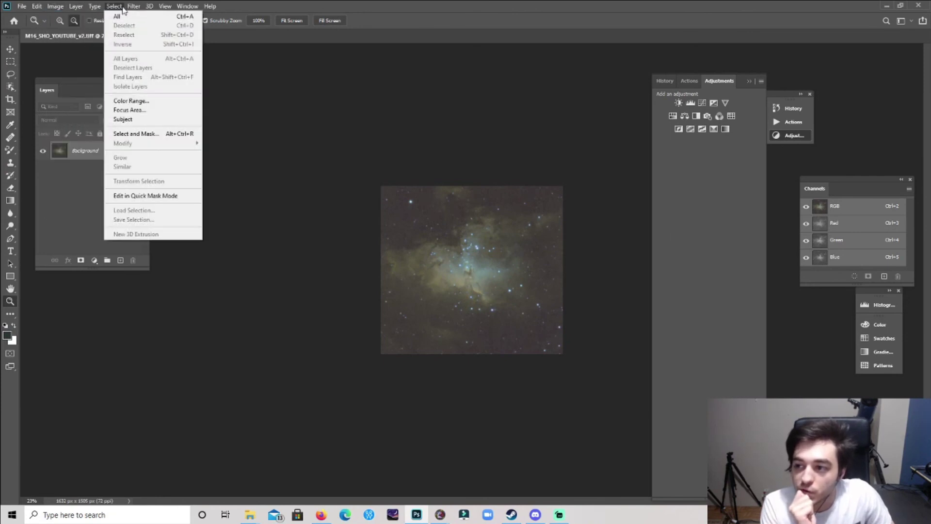
pyautogui.click(116, 6)
pyautogui.click(134, 6)
pyautogui.click(141, 64)
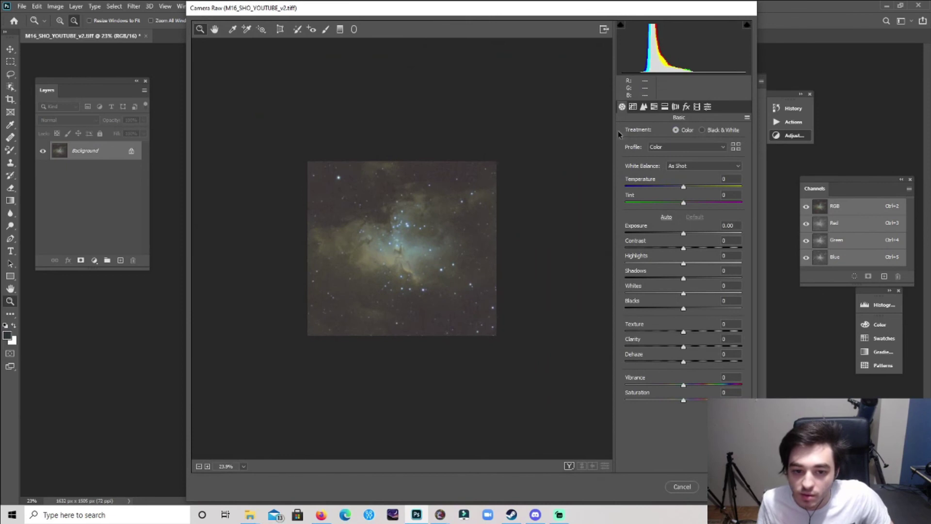
pyautogui.click(644, 107)
pyautogui.click(622, 107)
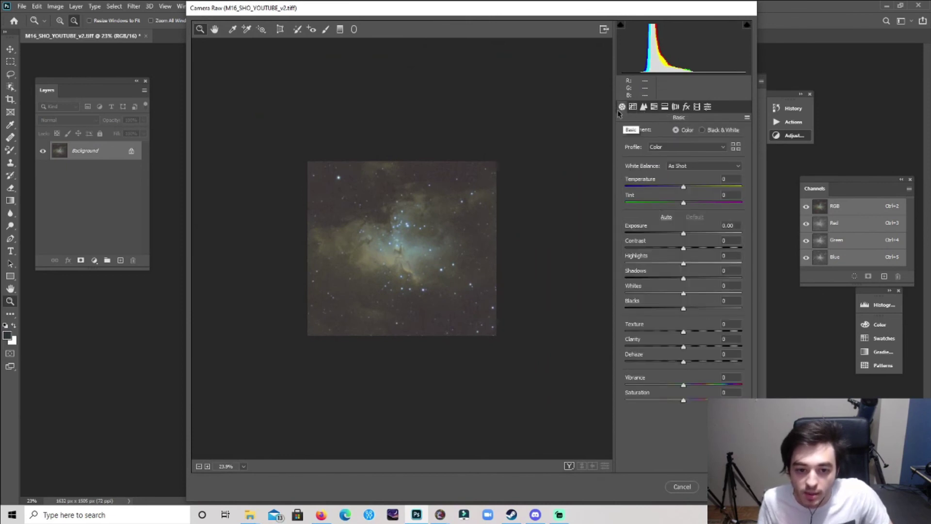
pyautogui.moveTo(684, 248); pyautogui.dragTo(697, 249)
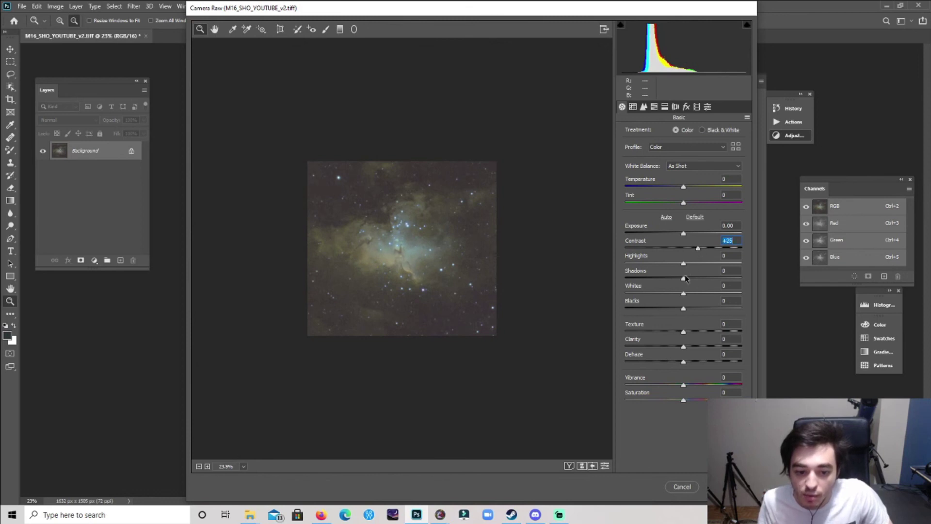
pyautogui.moveTo(683, 278); pyautogui.dragTo(662, 280)
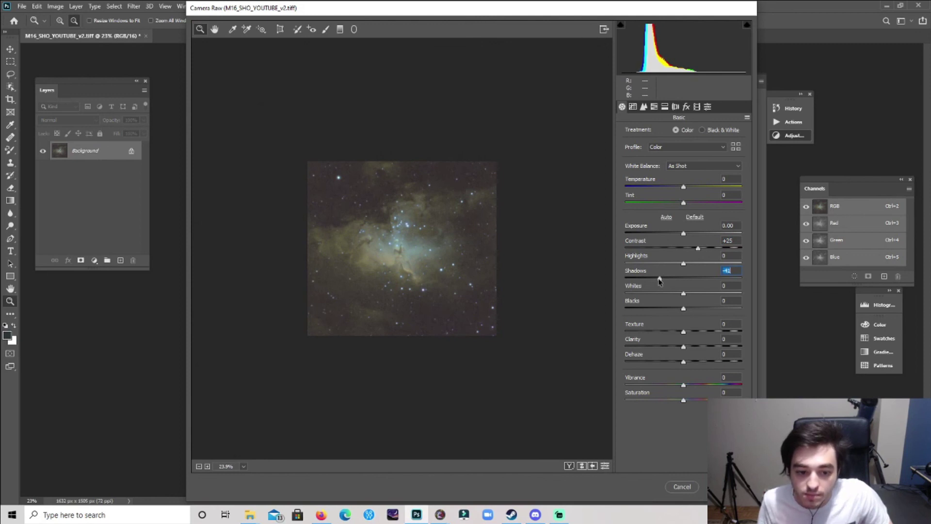
pyautogui.moveTo(684, 347); pyautogui.dragTo(696, 347)
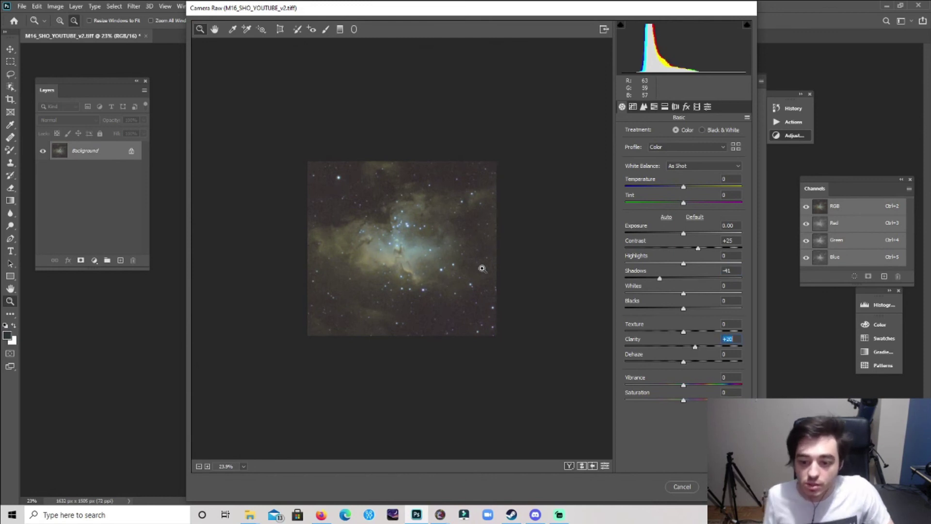
# Step: Add a slight luminance noise reduction and a stronger color noise reduction, and apply the Camera Raw Filter
pyautogui.scroll(-1, 456, 274)
pyautogui.scroll(2, 438, 269)
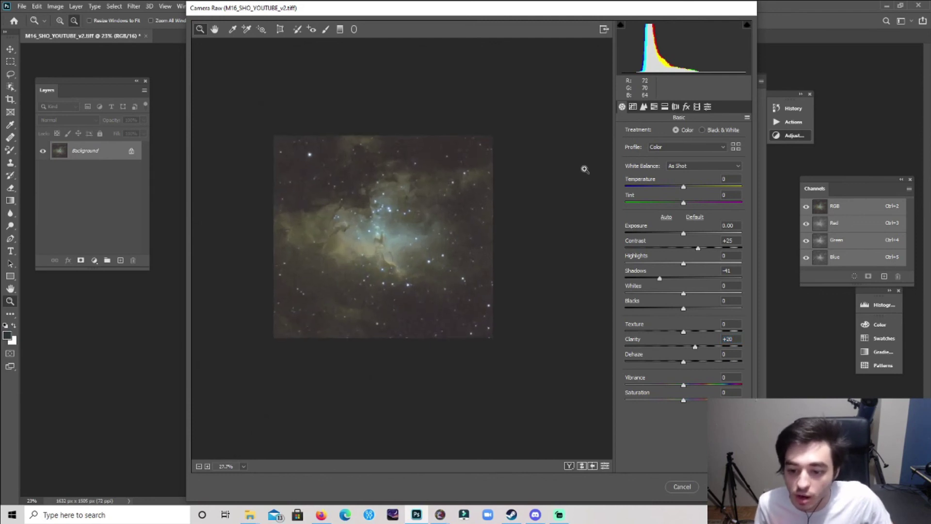
pyautogui.click(645, 107)
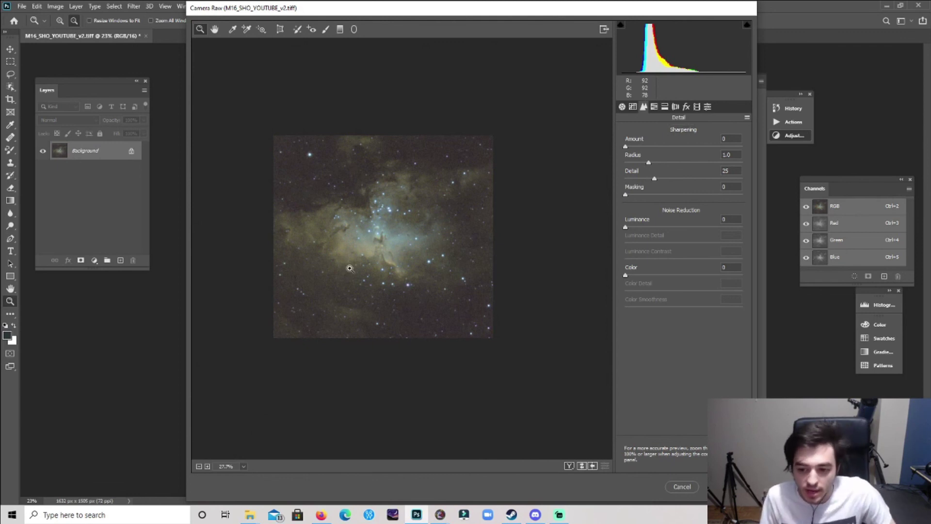
pyautogui.scroll(-2, 349, 269)
pyautogui.scroll(1, 336, 216)
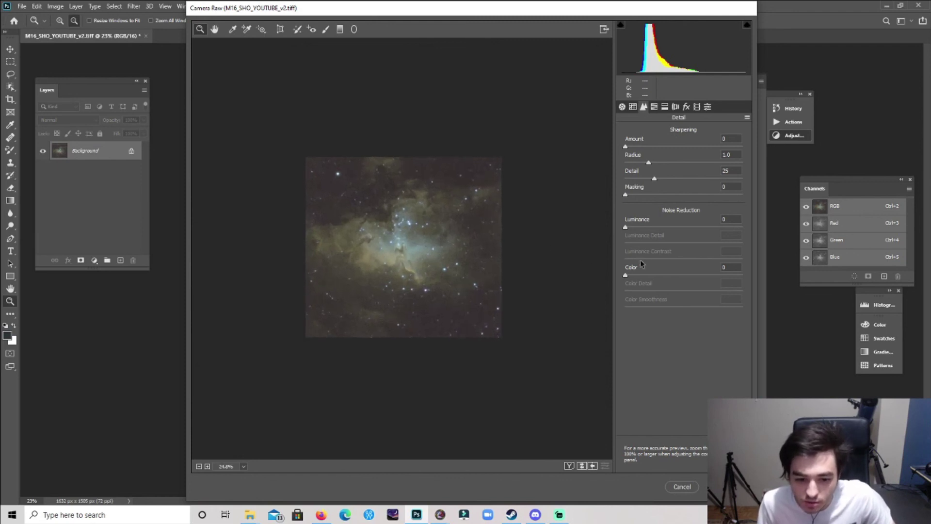
pyautogui.moveTo(626, 228)
pyautogui.mouseDown()
pyautogui.moveTo(665, 223)
pyautogui.moveTo(618, 229)
pyautogui.moveTo(643, 231)
pyautogui.moveTo(620, 230)
pyautogui.moveTo(629, 229)
pyautogui.mouseUp()
pyautogui.scroll(2, 509, 235)
pyautogui.scroll(-2, 397, 246)
pyautogui.moveTo(625, 275); pyautogui.dragTo(644, 276)
pyautogui.press('Return')
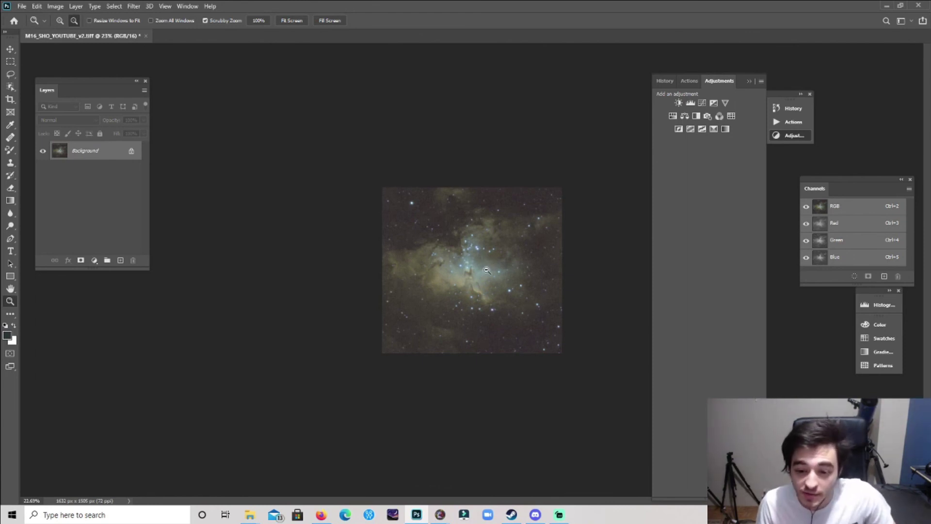
pyautogui.scroll(1, 485, 267)
pyautogui.scroll(-2, 485, 272)
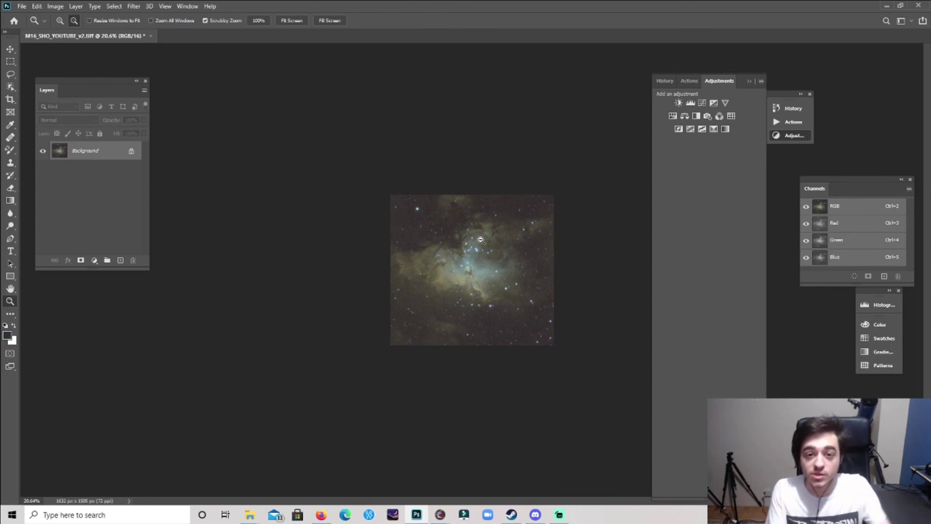
pyautogui.moveTo(479, 270); pyautogui.dragTo(489, 273)
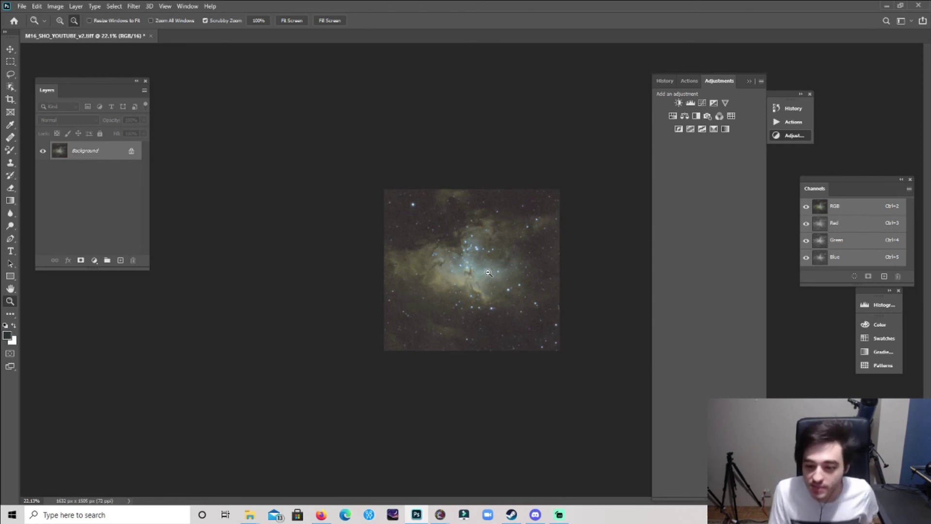
pyautogui.moveTo(479, 279); pyautogui.dragTo(480, 280)
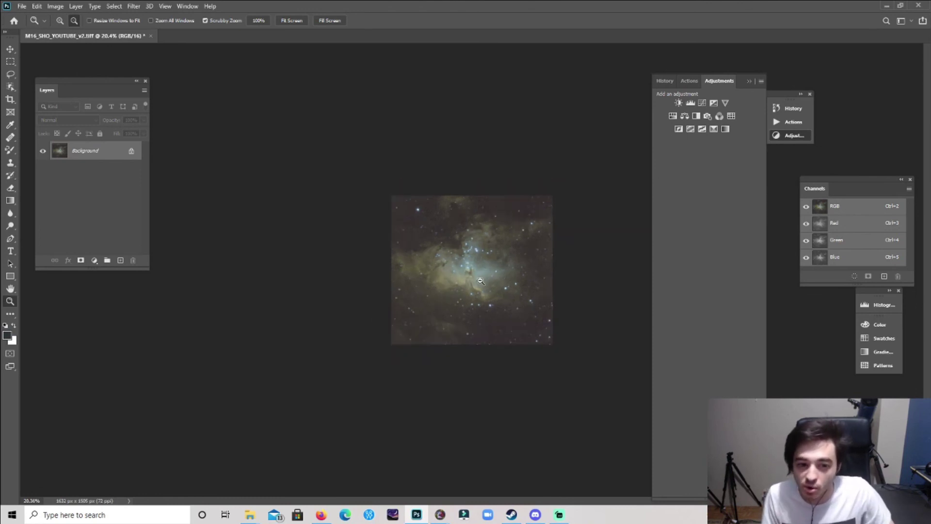